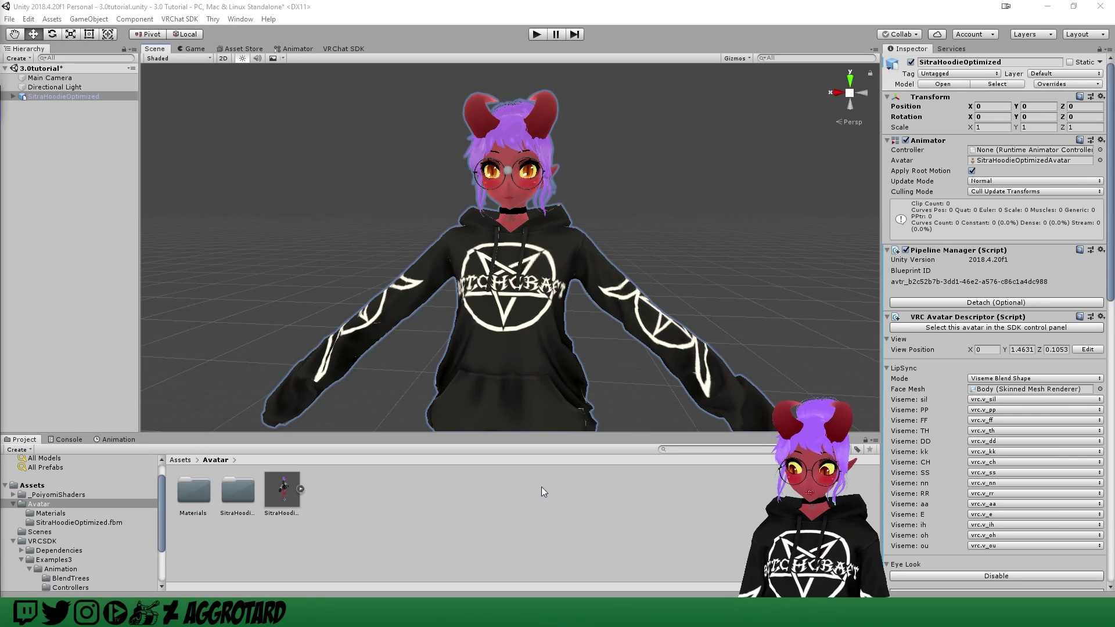
Step: Open the VRCSDK/Examples3/Animation/Controllers folder in the project assets and select the vrc_AvatarV3HandsLayer controller
{"action": "left_click_drag", "start_coordinate": [162, 491], "coordinate": [173, 508]}
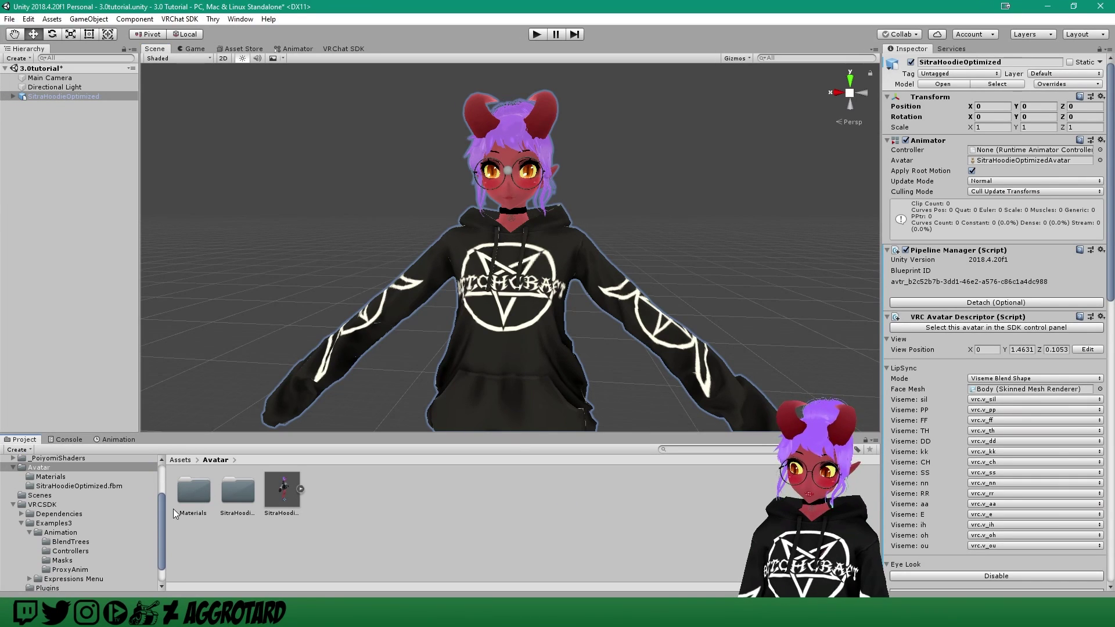
{"action": "left_click", "coordinate": [14, 506]}
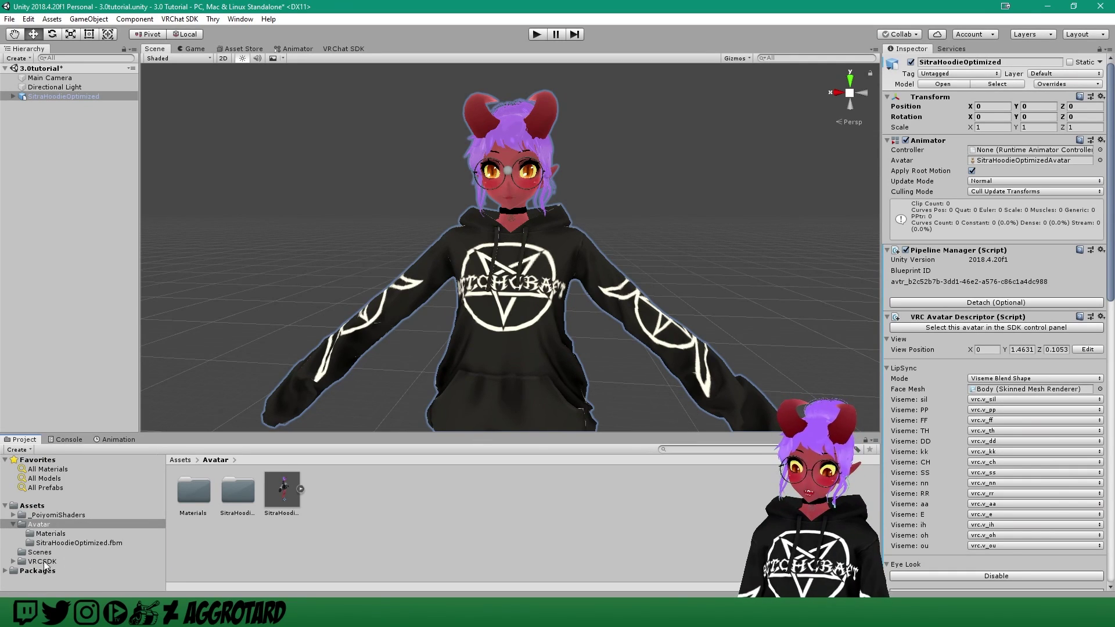
{"action": "left_click", "coordinate": [44, 562]}
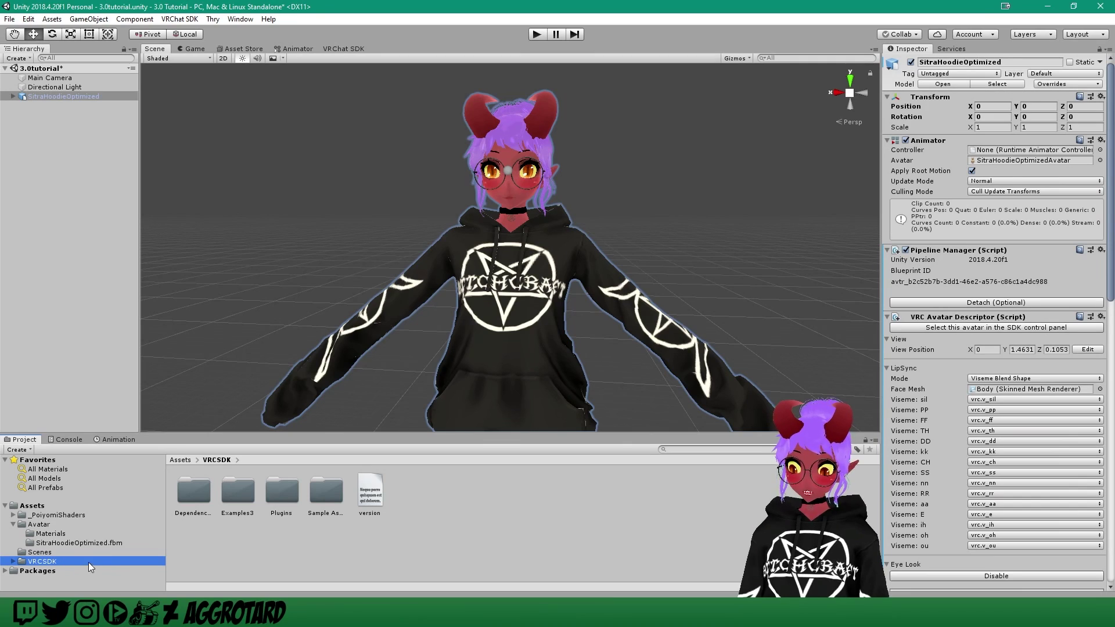
{"action": "left_click", "coordinate": [235, 497]}
{"action": "double_click", "coordinate": [235, 498]}
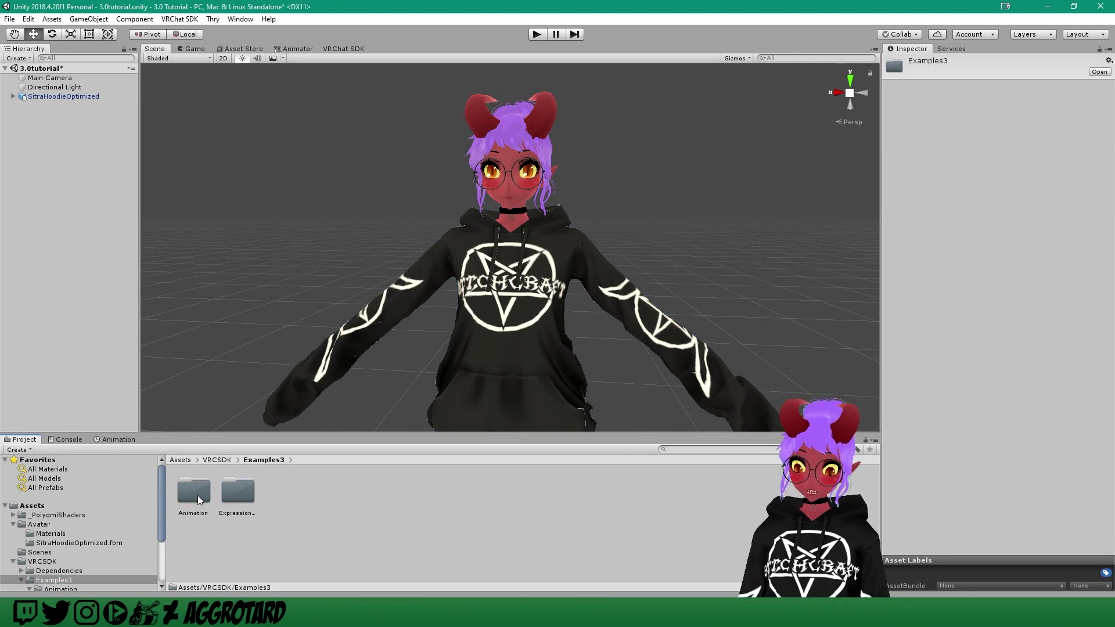
{"action": "double_click", "coordinate": [197, 496]}
{"action": "double_click", "coordinate": [238, 492]}
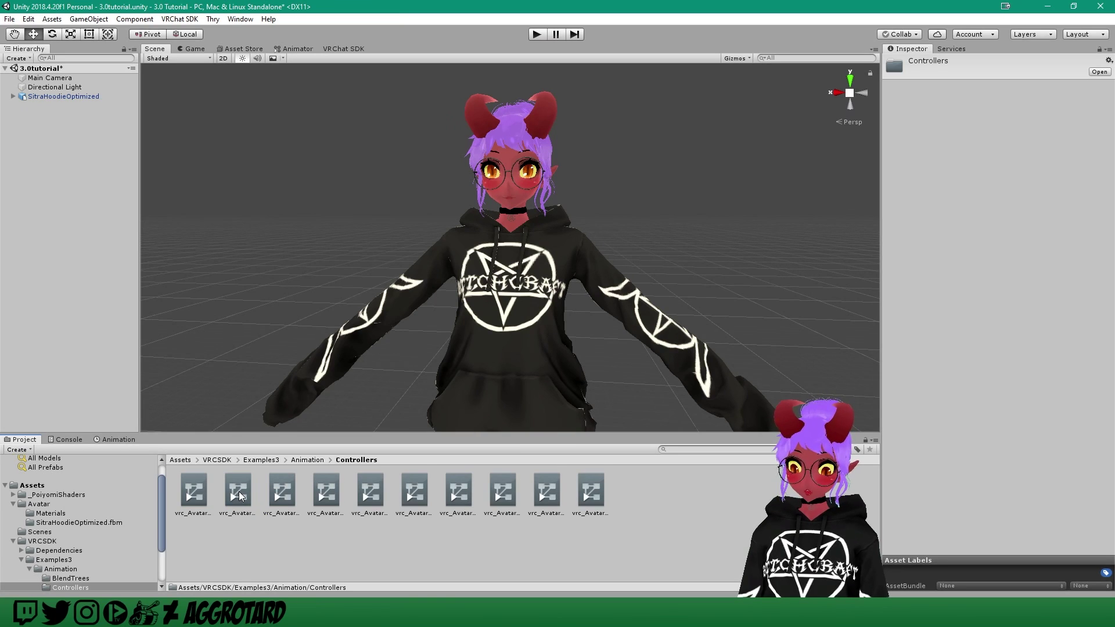
{"action": "left_click", "coordinate": [286, 488]}
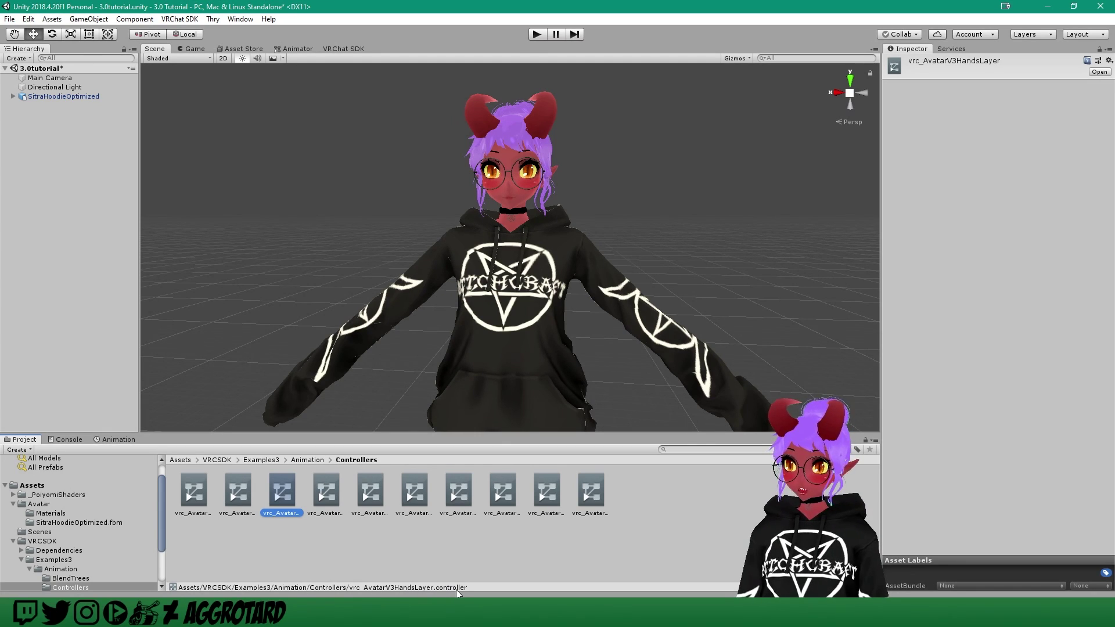
Step: Search the project assets for "handslayer" and select the vrc_AvatarV3HandsLayer controller
{"action": "left_click", "coordinate": [711, 448]}
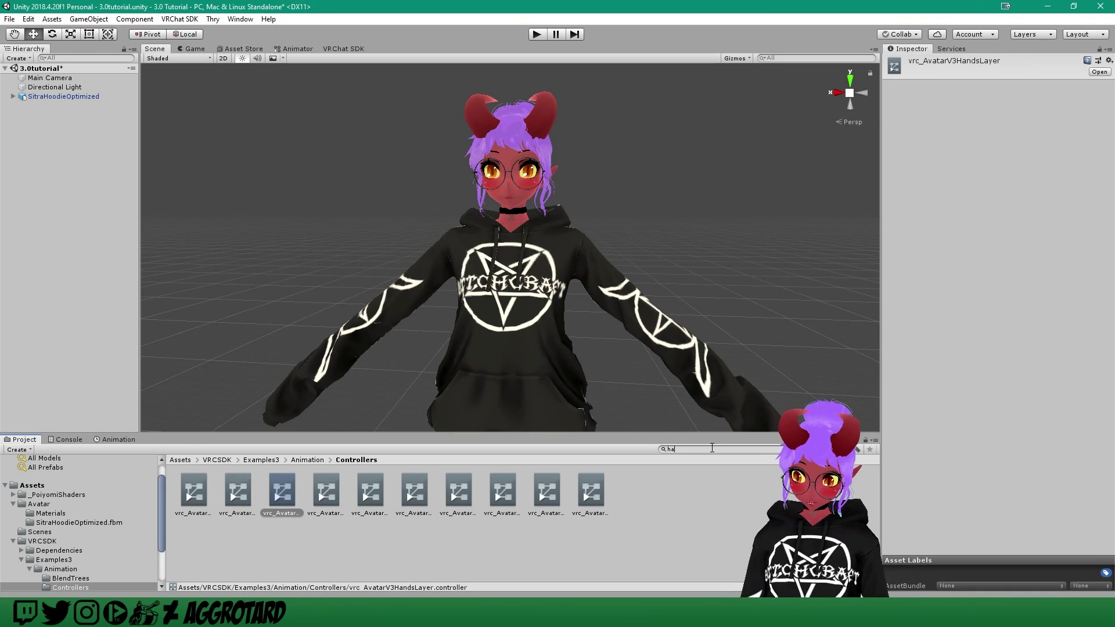
{"action": "type", "text": "hadslayer"}
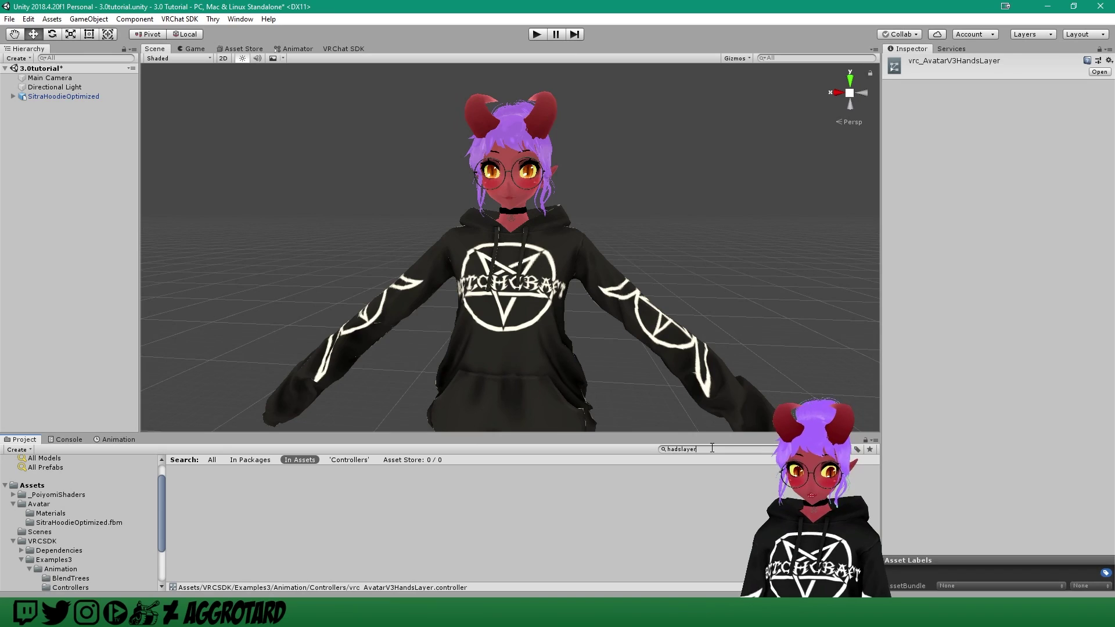
{"action": "key", "text": "BackSpace"}
{"action": "key", "text": "BackSpace"}
{"action": "key", "text": "BackSpace"}
{"action": "key", "text": "BackSpace"}
{"action": "key", "text": "BackSpace"}
{"action": "key", "text": "BackSpace"}
{"action": "type", "text": "ndslayer"}
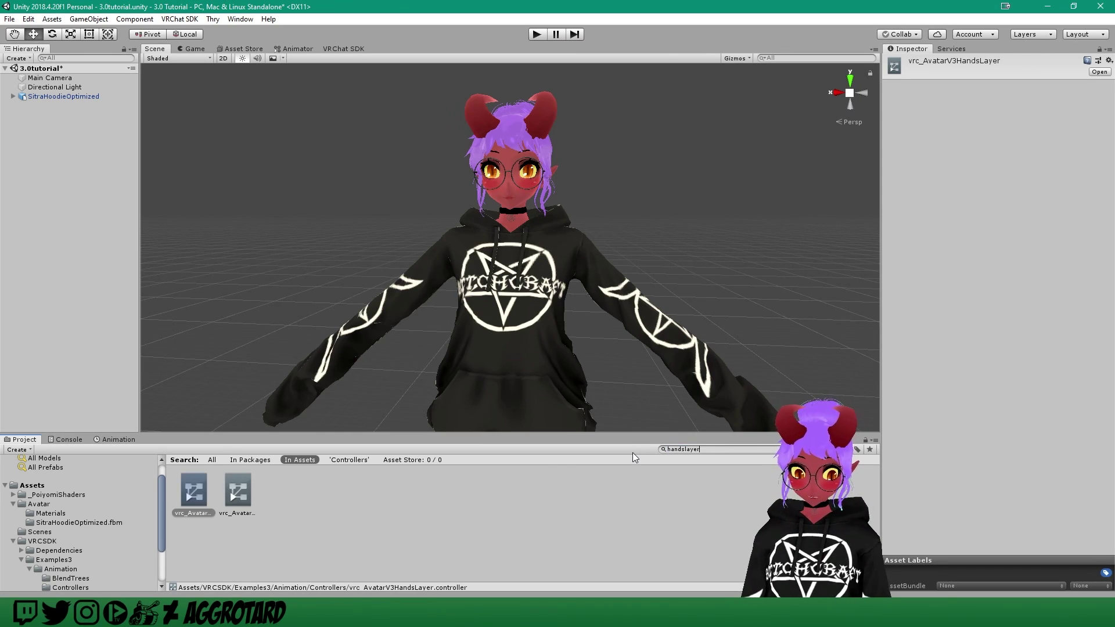
{"action": "left_click", "coordinate": [238, 491]}
{"action": "left_click", "coordinate": [204, 492]}
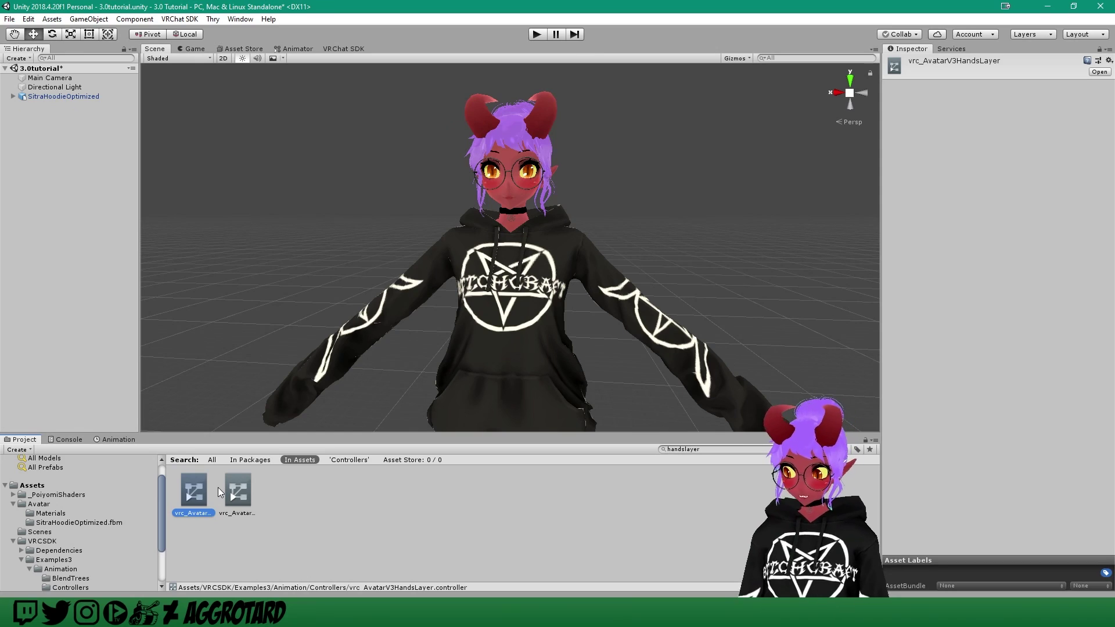
Step: Duplicate the vrc_AvatarV3HandsLayer controller and move the copy into the Avatar folder
{"action": "key", "text": "ctrl+d"}
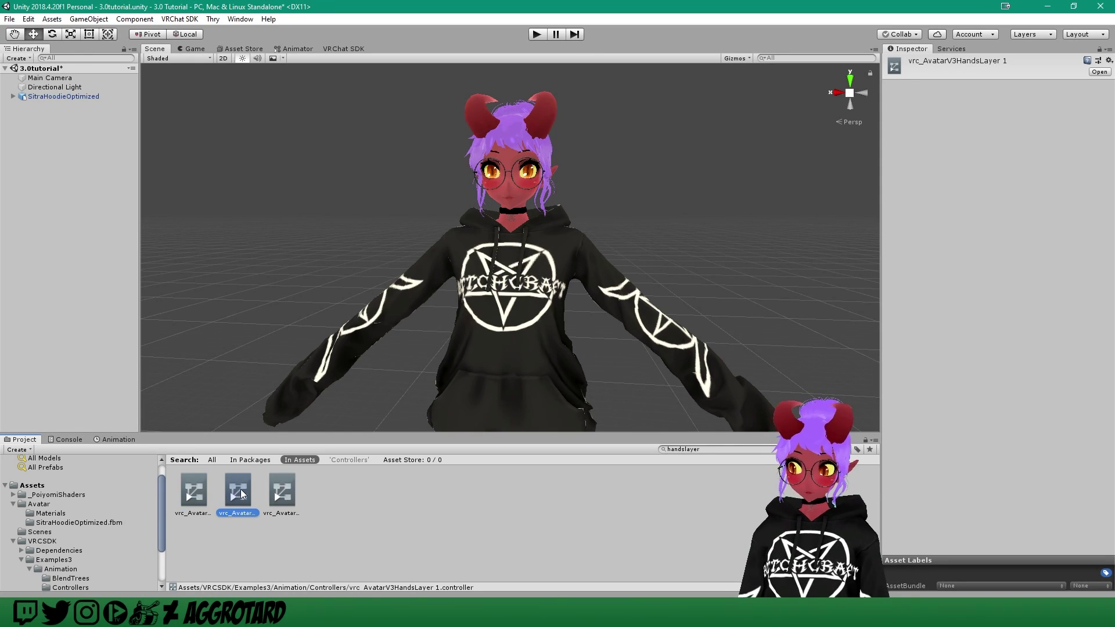
{"action": "left_click_drag", "start_coordinate": [240, 488], "coordinate": [42, 506]}
{"action": "left_click", "coordinate": [39, 505]}
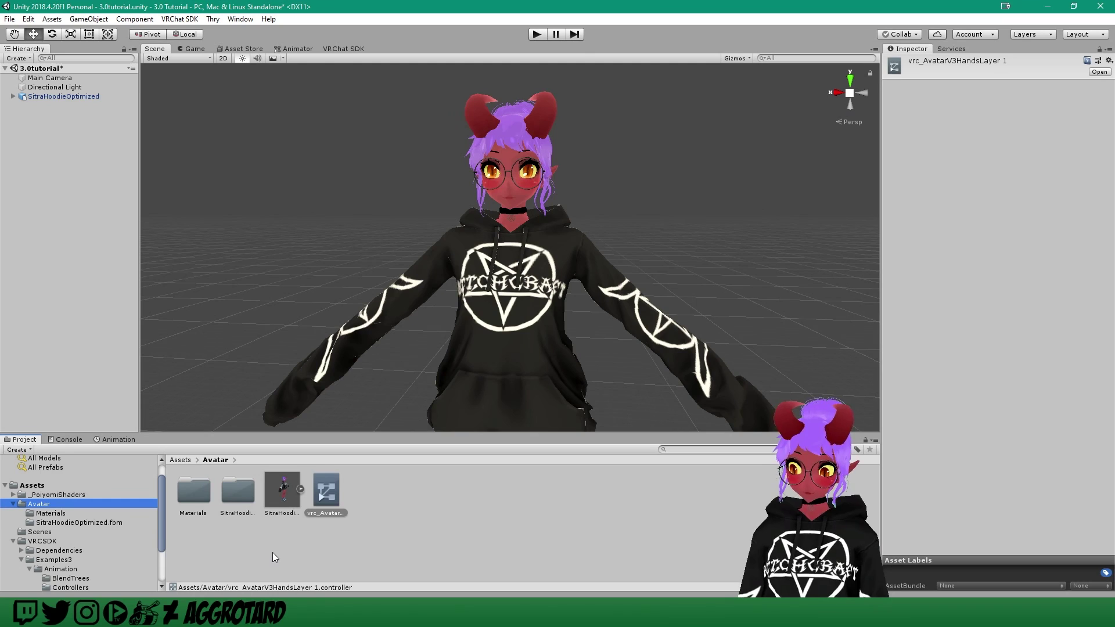
Step: Rename the copied hands layer controller in the Avatar folder as FX
{"action": "right_click", "coordinate": [321, 505]}
{"action": "left_click", "coordinate": [388, 291]}
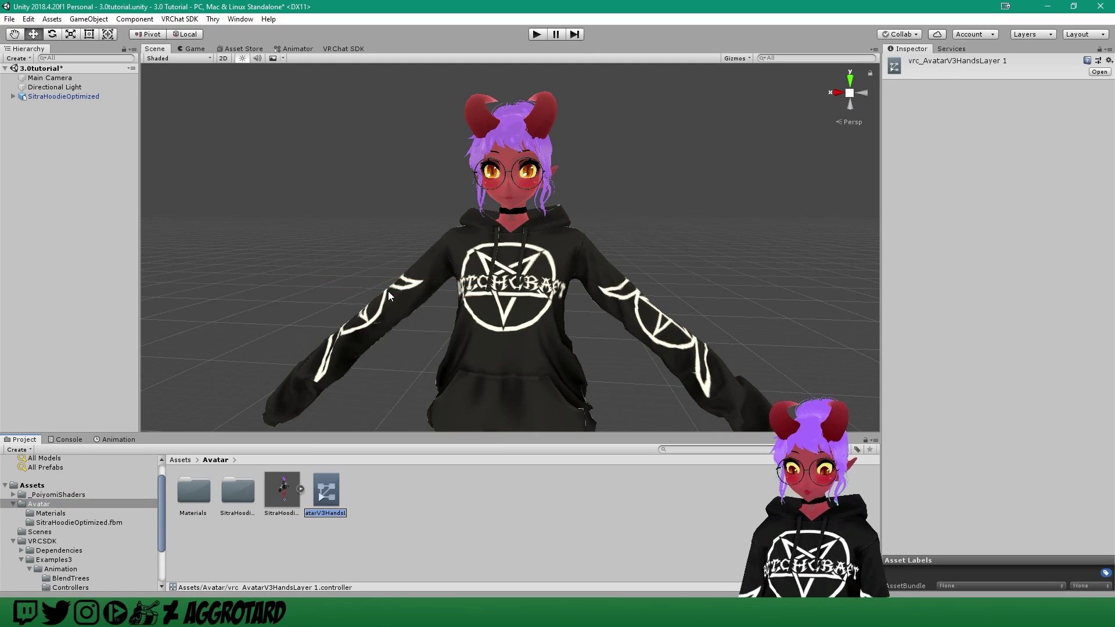
{"action": "type", "text": "FX"}
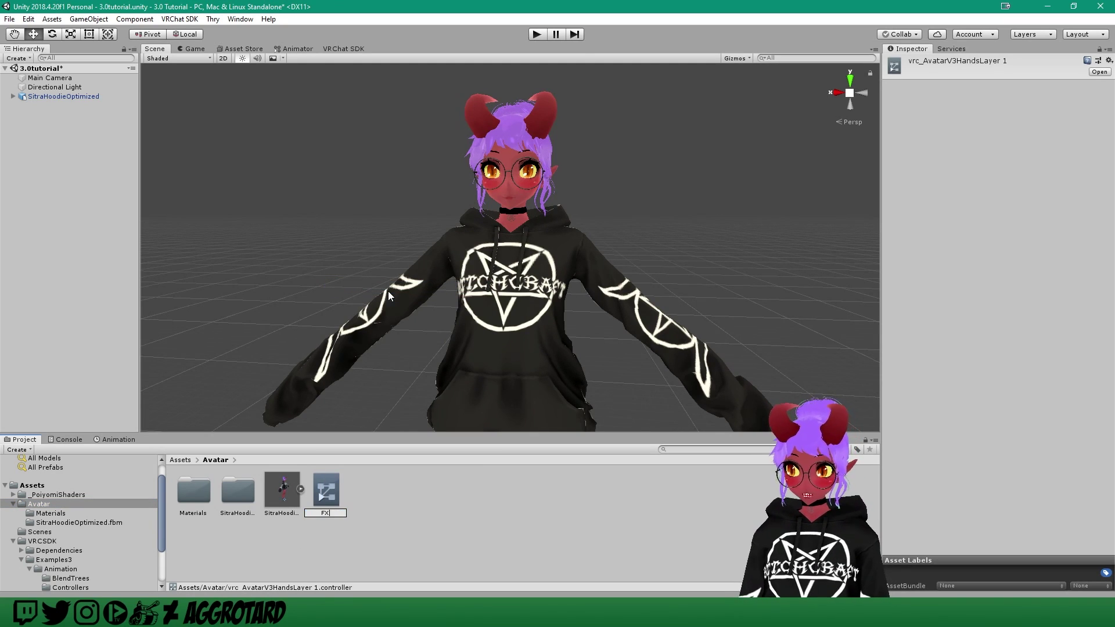
{"action": "key", "text": "Return"}
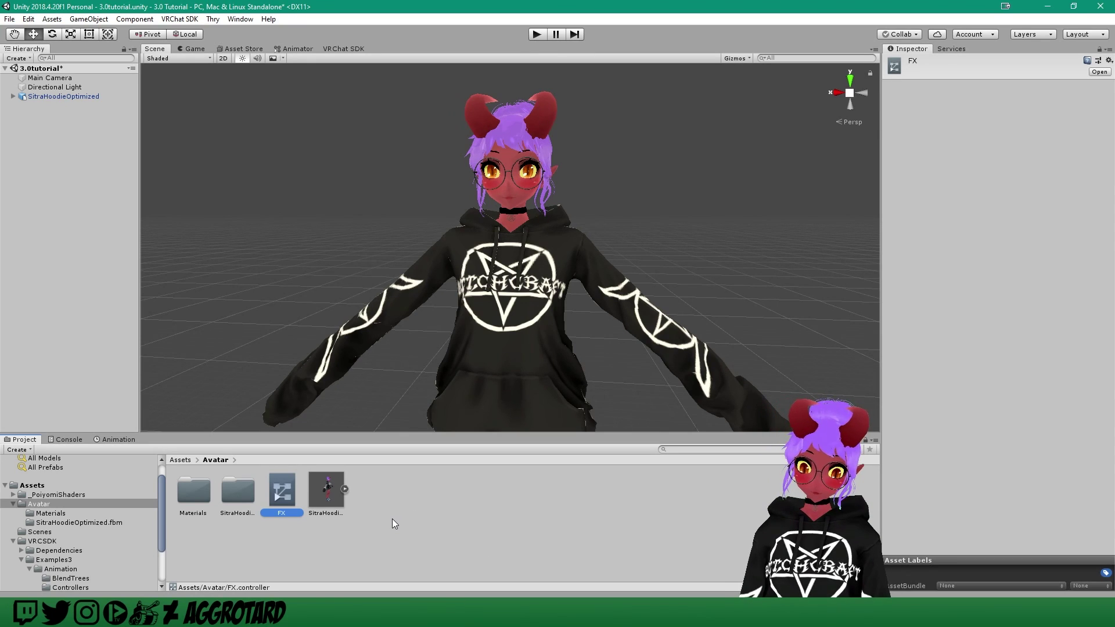
Step: Create a folder named Animations inside the Avatar folder
{"action": "right_click", "coordinate": [245, 547]}
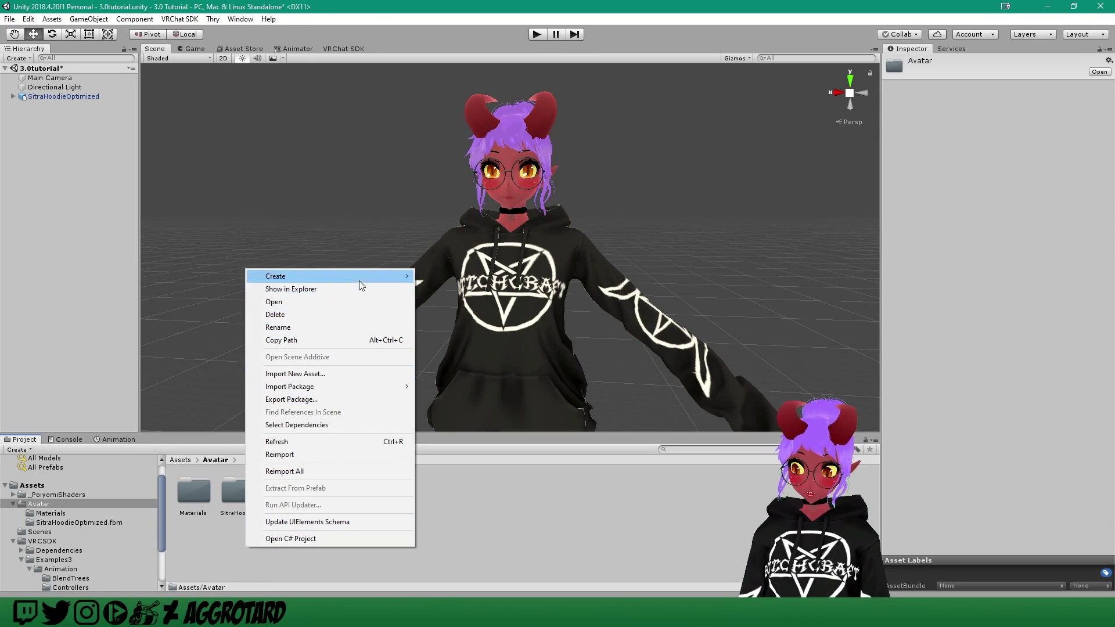
{"action": "mouse_move", "coordinate": [364, 275]}
{"action": "left_click", "coordinate": [483, 192]}
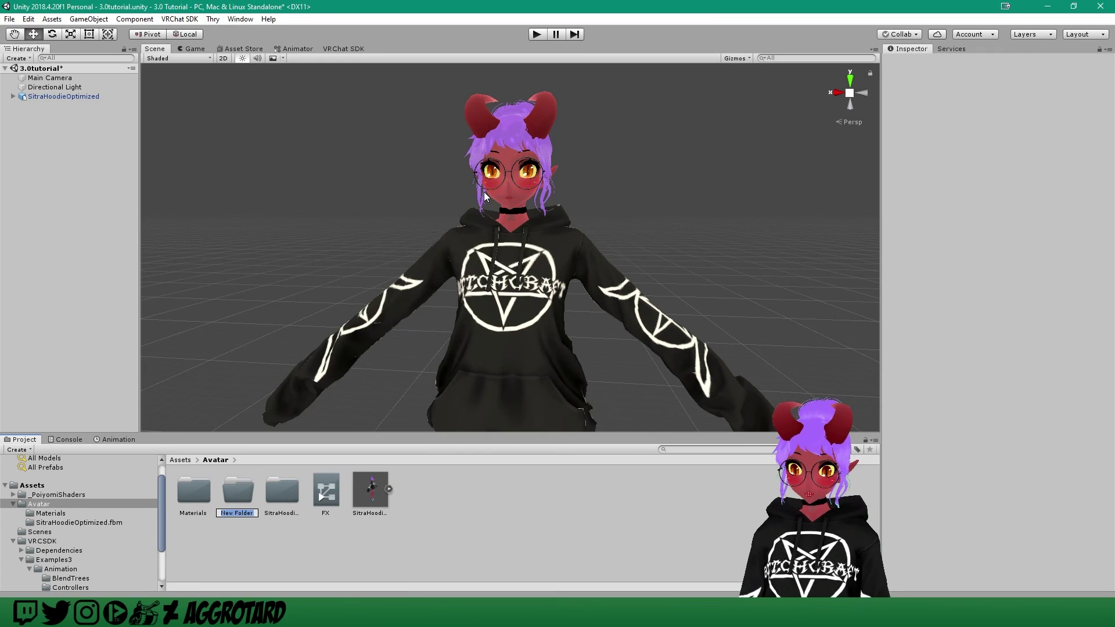
{"action": "type", "text": "Animations"}
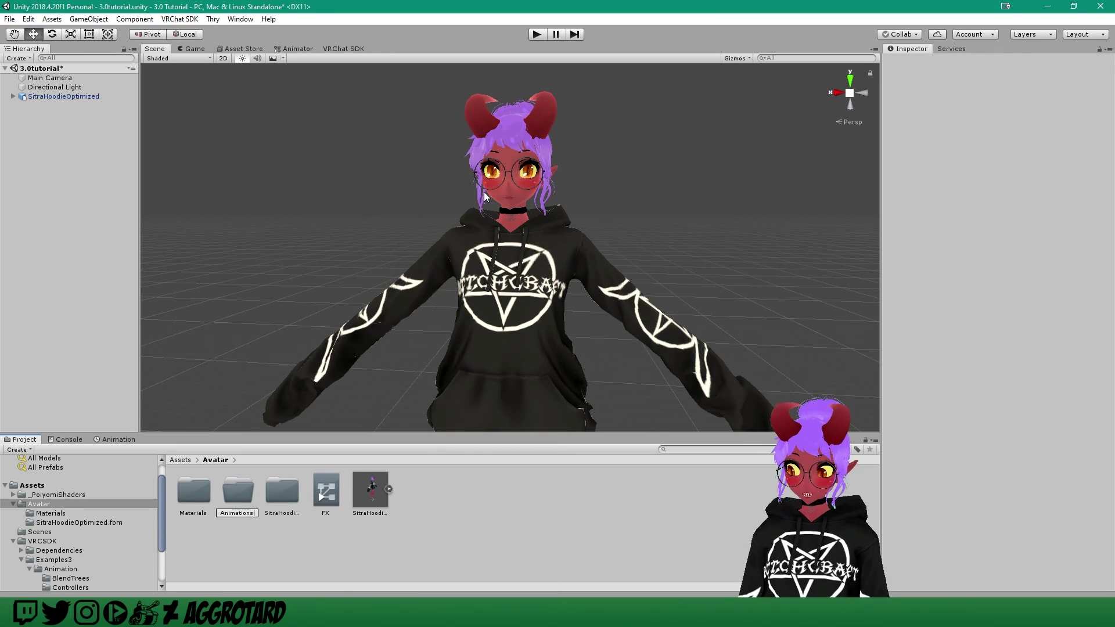
{"action": "key", "text": "Return"}
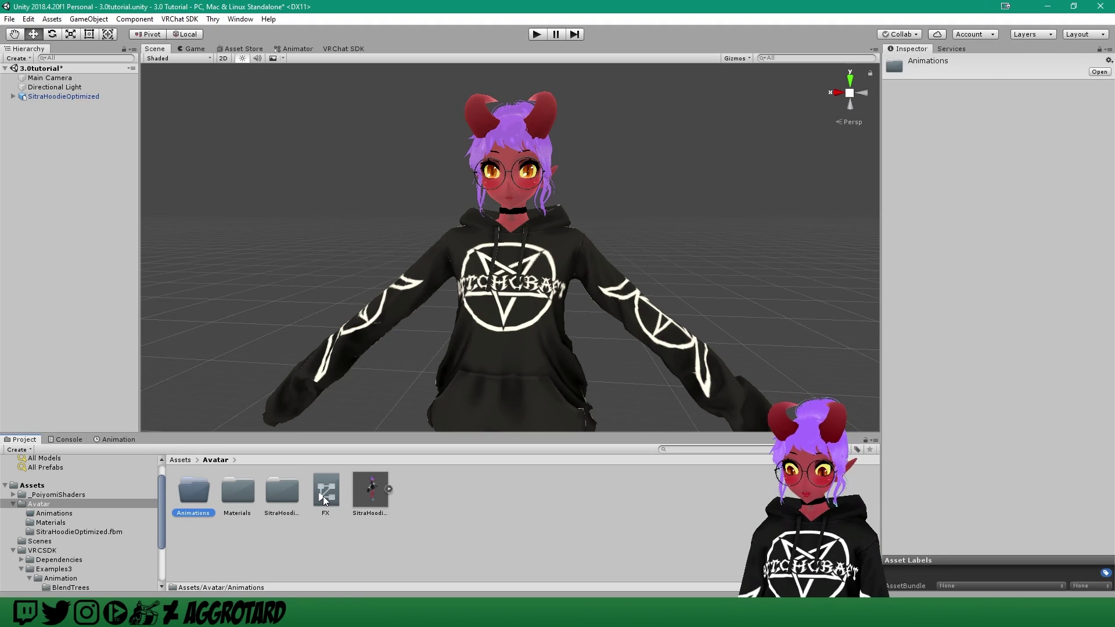
Step: Move the FX controller into the Animations folder and add the Lewd, Mad, Sad and Yandere animation clips there
{"action": "left_click_drag", "start_coordinate": [325, 496], "coordinate": [206, 491]}
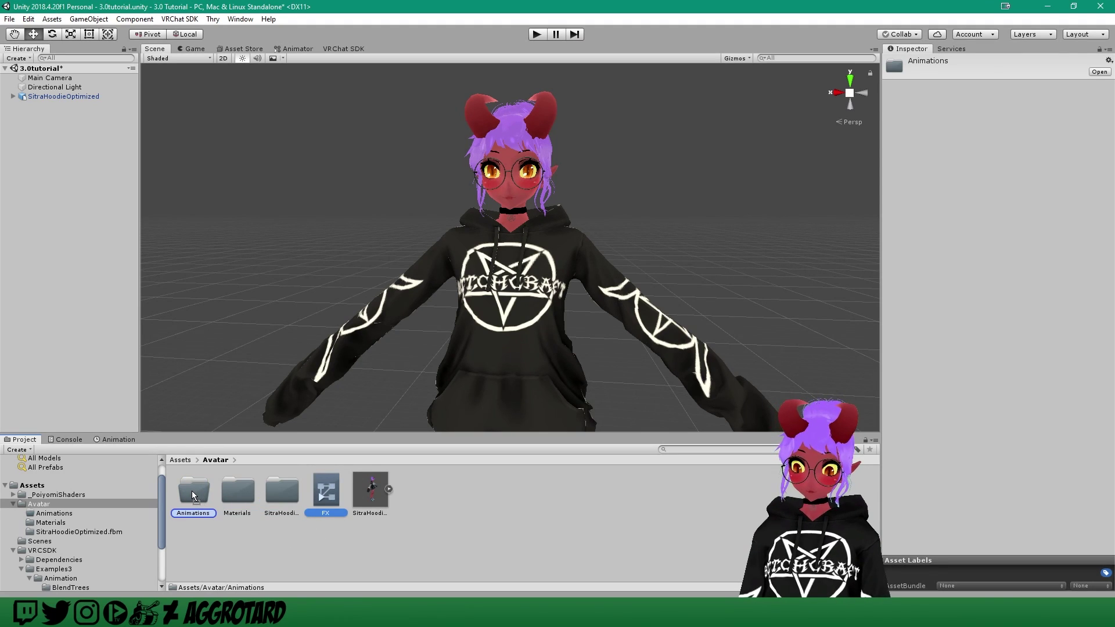
{"action": "left_click_drag", "start_coordinate": [192, 491], "coordinate": [192, 490]}
{"action": "double_click", "coordinate": [192, 490]}
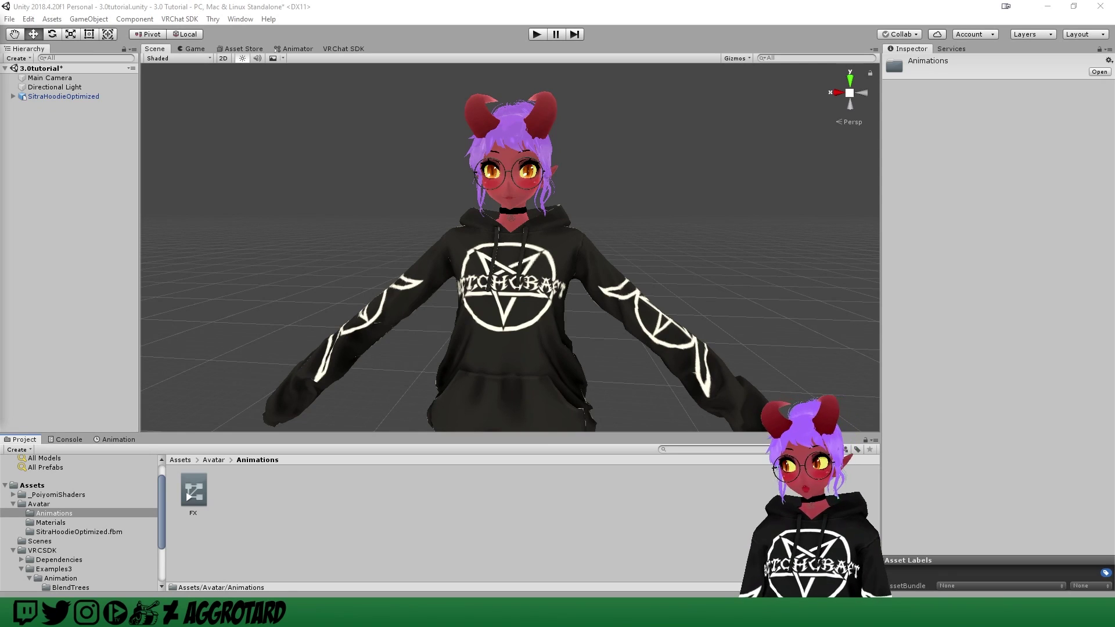
{"action": "left_click_drag", "start_coordinate": [393, 555], "coordinate": [398, 509]}
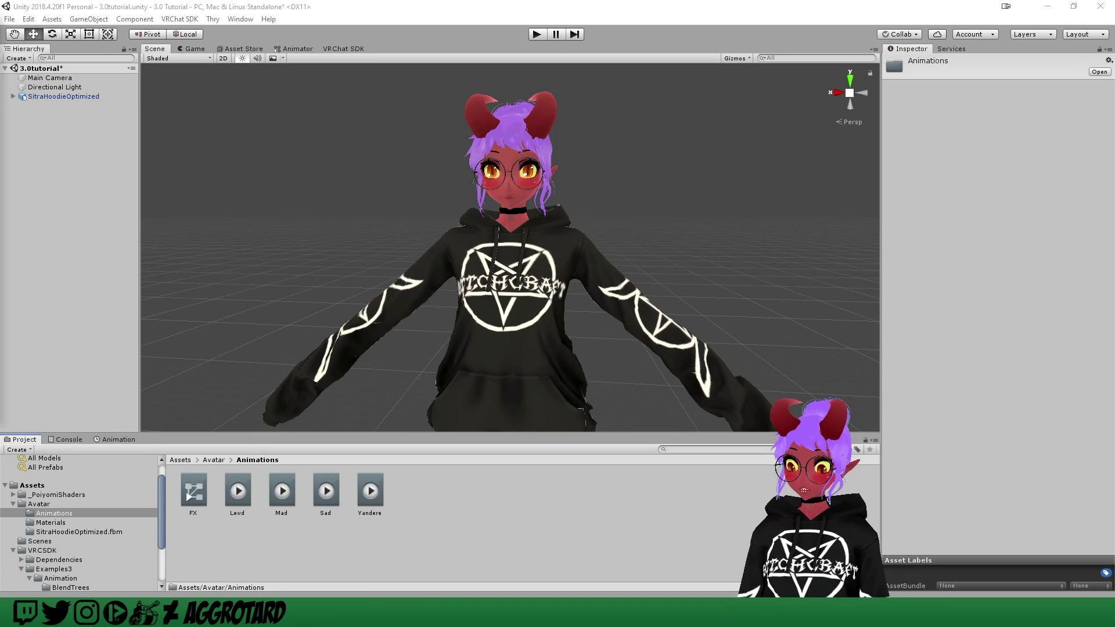
{"action": "left_click", "coordinate": [400, 538]}
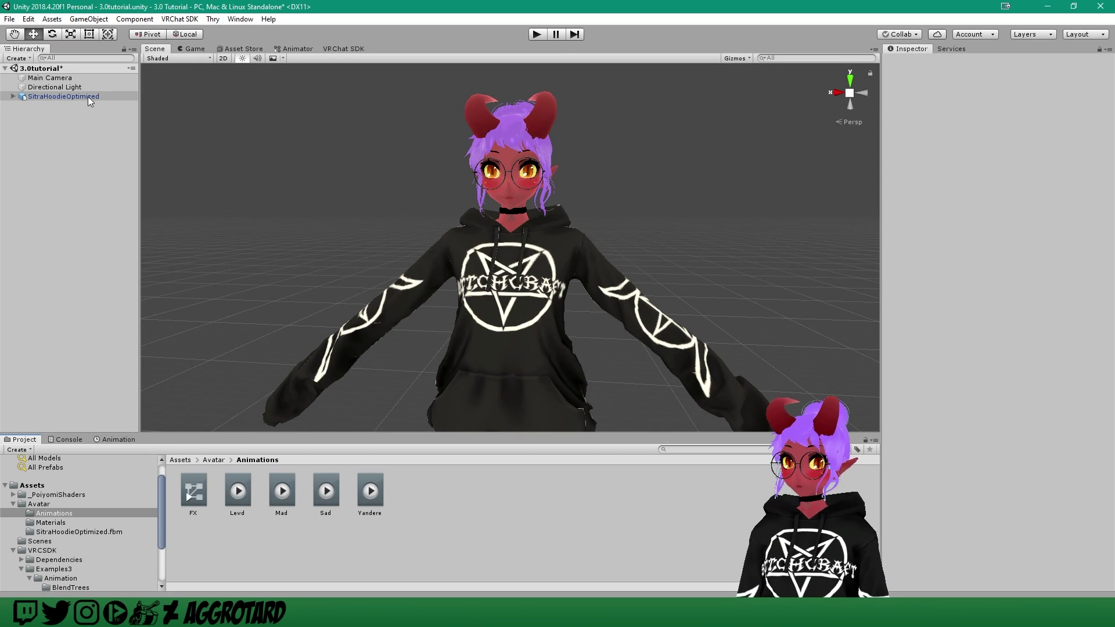
Step: Duplicate the SitraHoodieOptimized avatar in the scene
{"action": "left_click", "coordinate": [81, 97]}
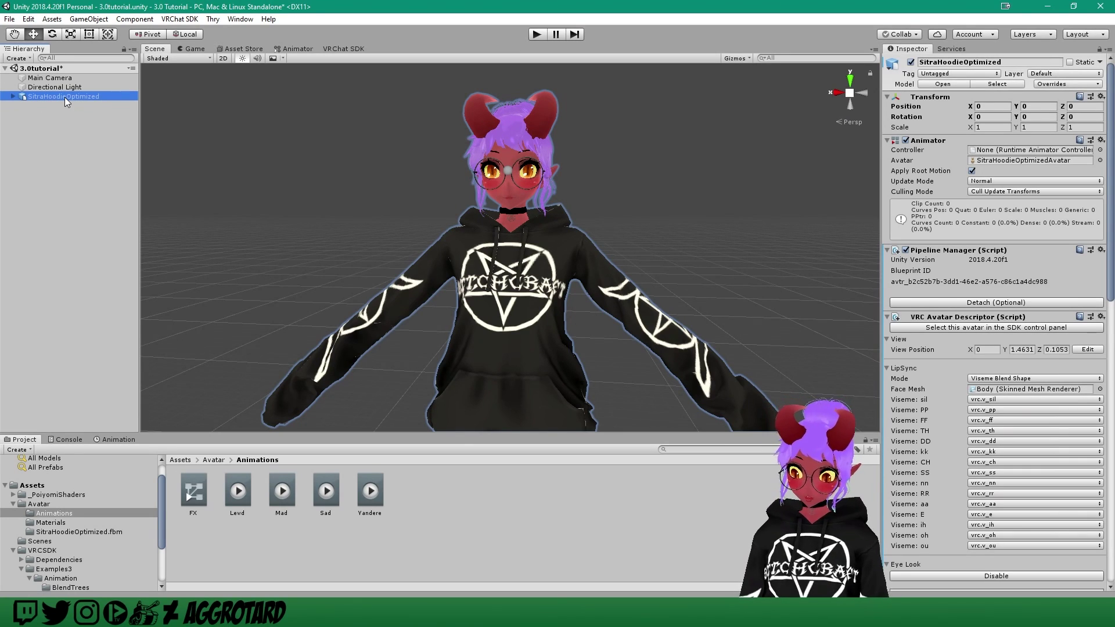
{"action": "key", "text": "ctrl+d"}
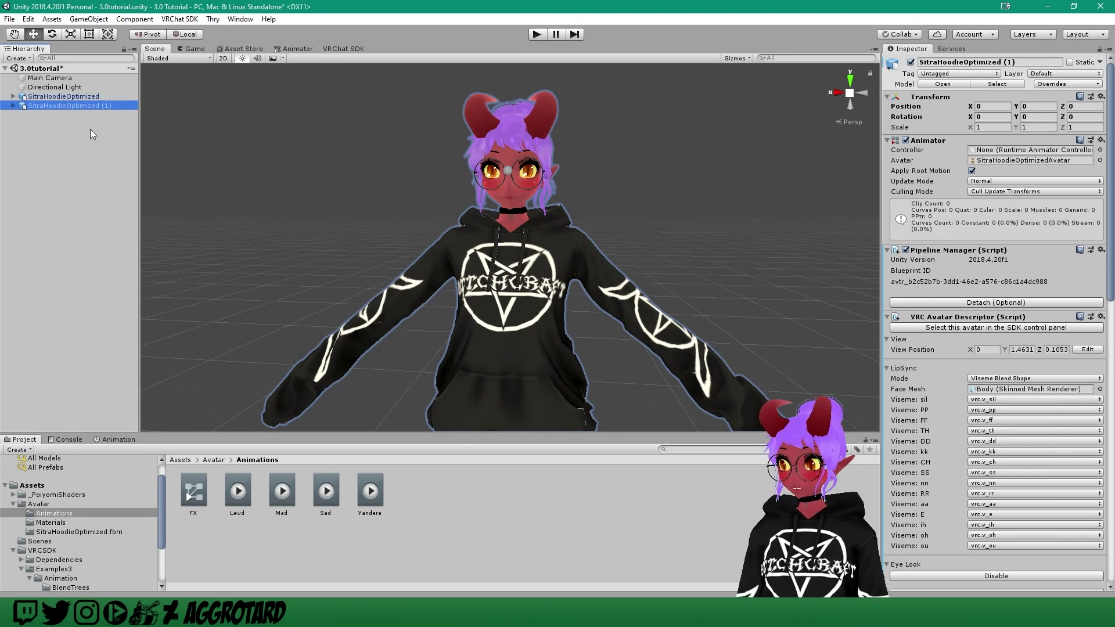
{"action": "left_click", "coordinate": [34, 113]}
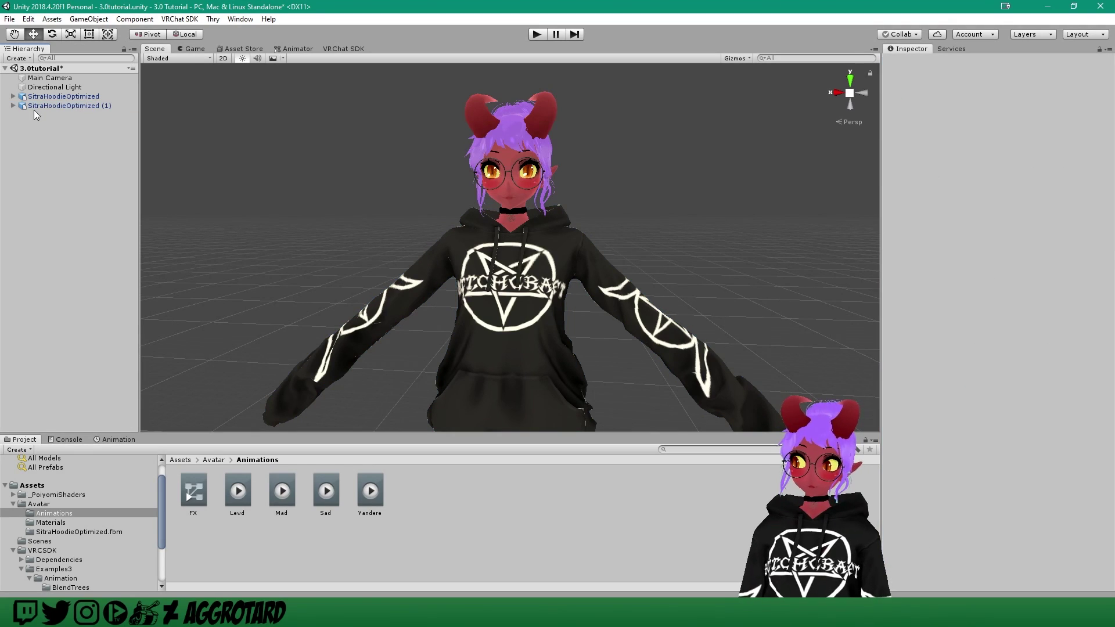
Step: Deactivate the original SitraHoodieOptimized avatar, keeping its duplicate active and selected
{"action": "left_click", "coordinate": [74, 98]}
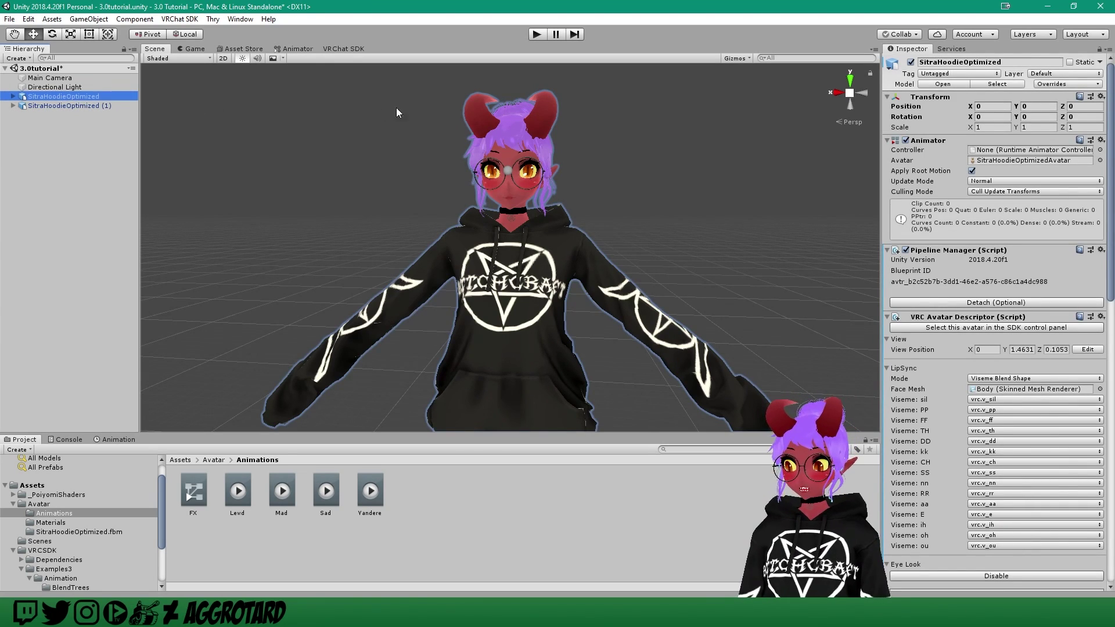
{"action": "left_click", "coordinate": [910, 63]}
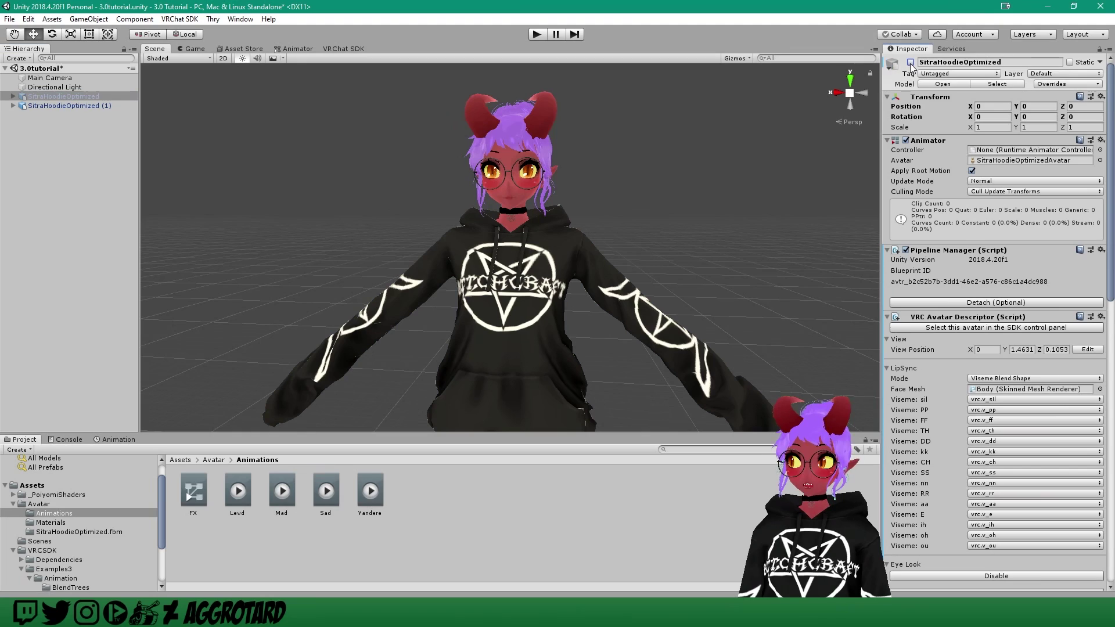
{"action": "left_click", "coordinate": [85, 107]}
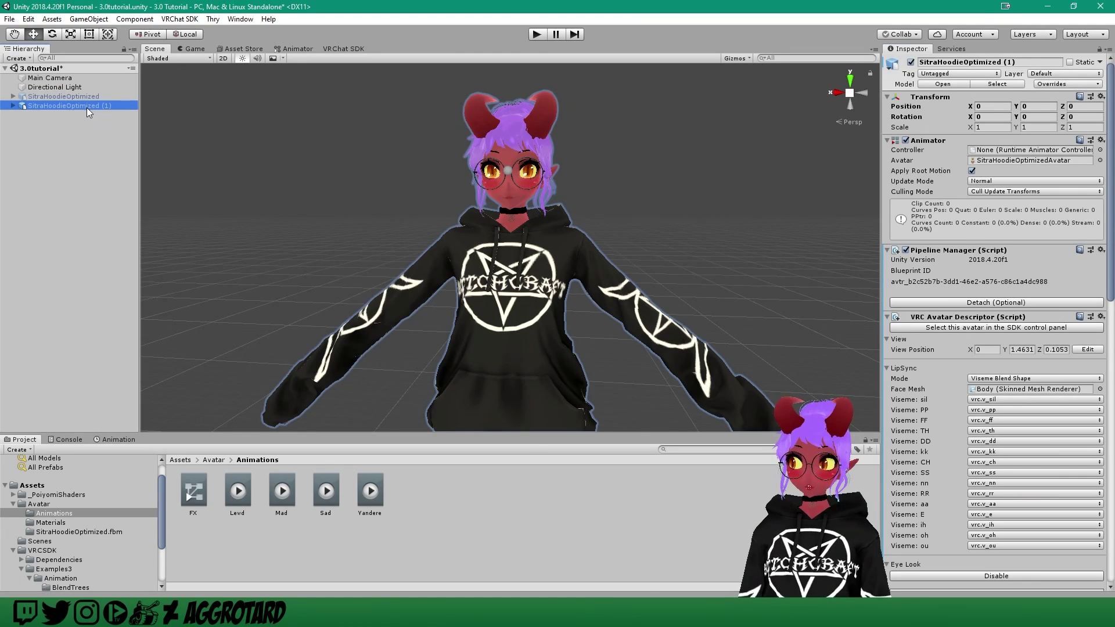
{"action": "left_click", "coordinate": [911, 61]}
{"action": "left_click", "coordinate": [910, 63]}
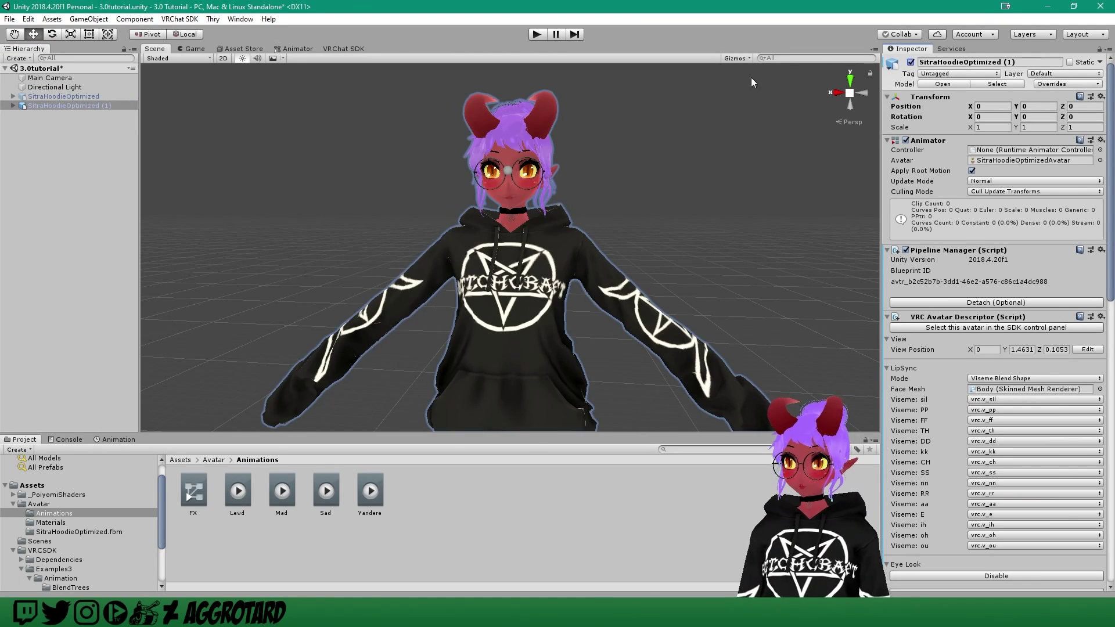
{"action": "left_click", "coordinate": [64, 106]}
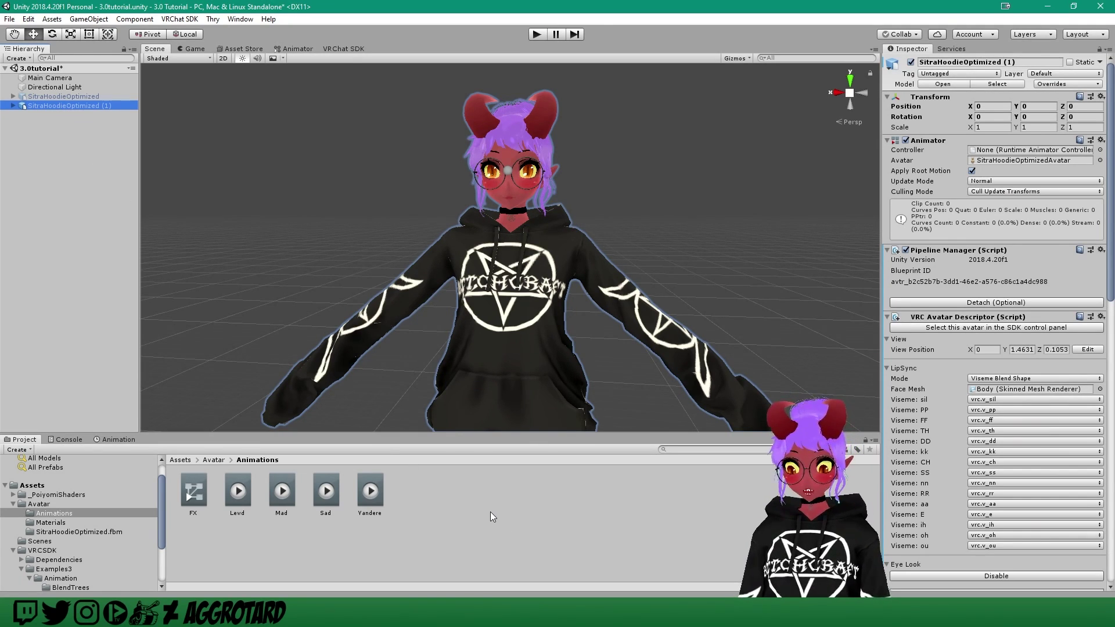
Step: Create an Animator Controller named TEST in the Animations folder
{"action": "right_click", "coordinate": [462, 487]}
{"action": "mouse_move", "coordinate": [560, 214]}
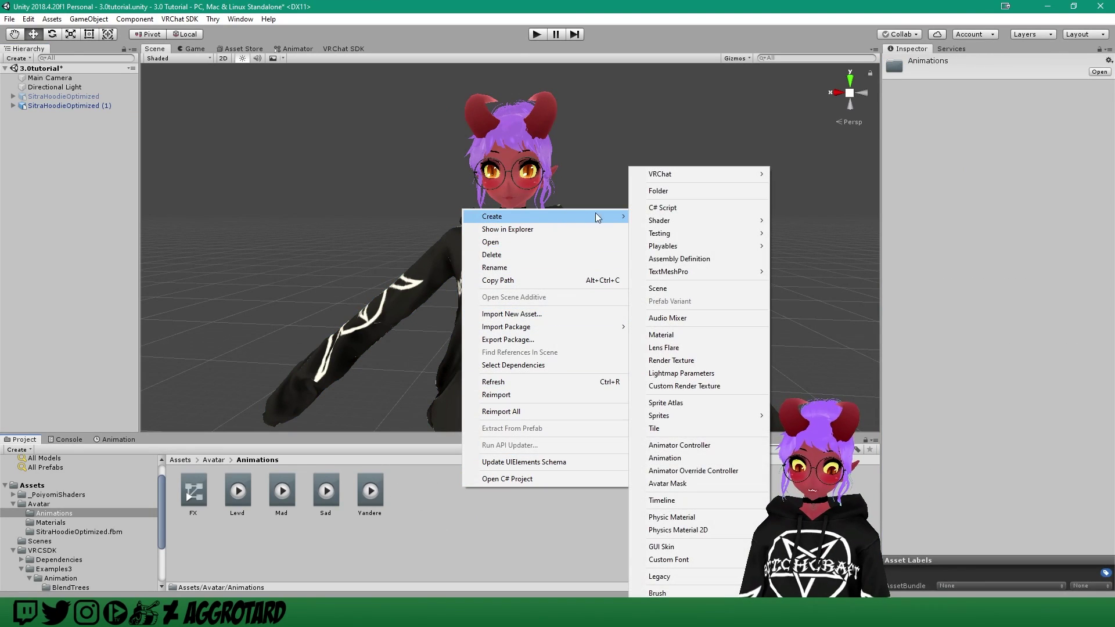
{"action": "left_click", "coordinate": [702, 446]}
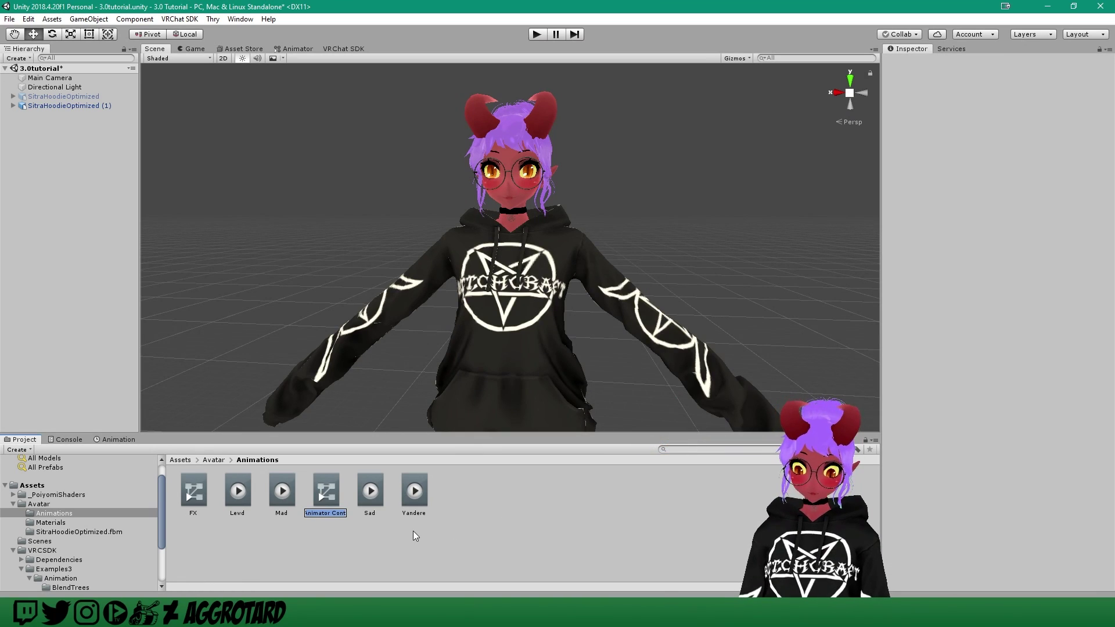
{"action": "type", "text": "TEST"}
{"action": "key", "text": "Return"}
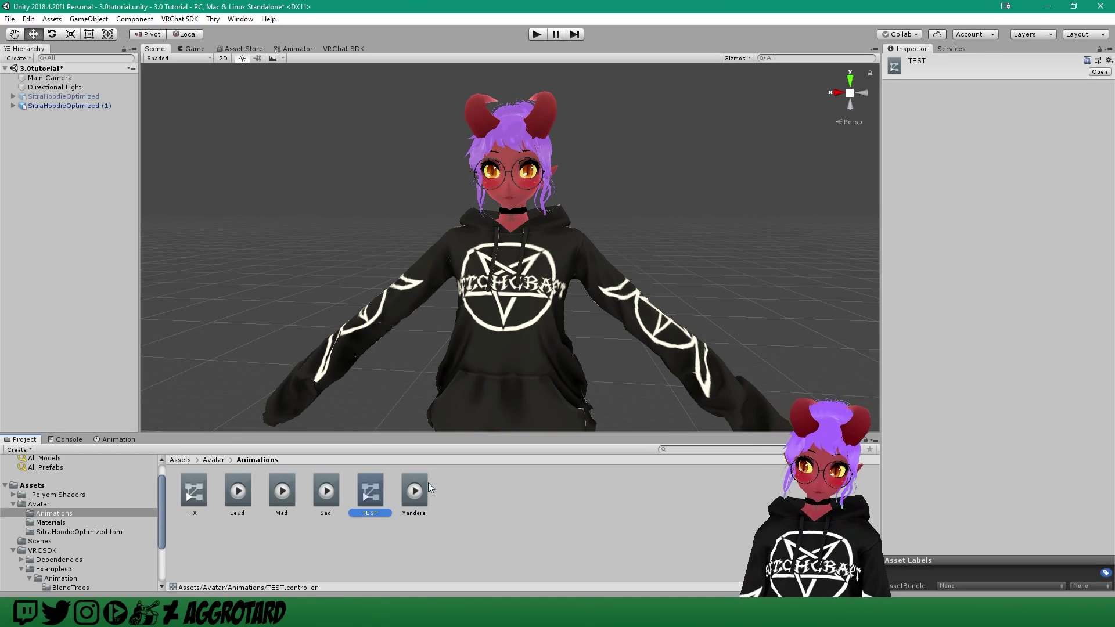
Step: Assign the TEST controller to the Animator of the SitraHoodieOptimized (1) avatar
{"action": "left_click", "coordinate": [77, 107]}
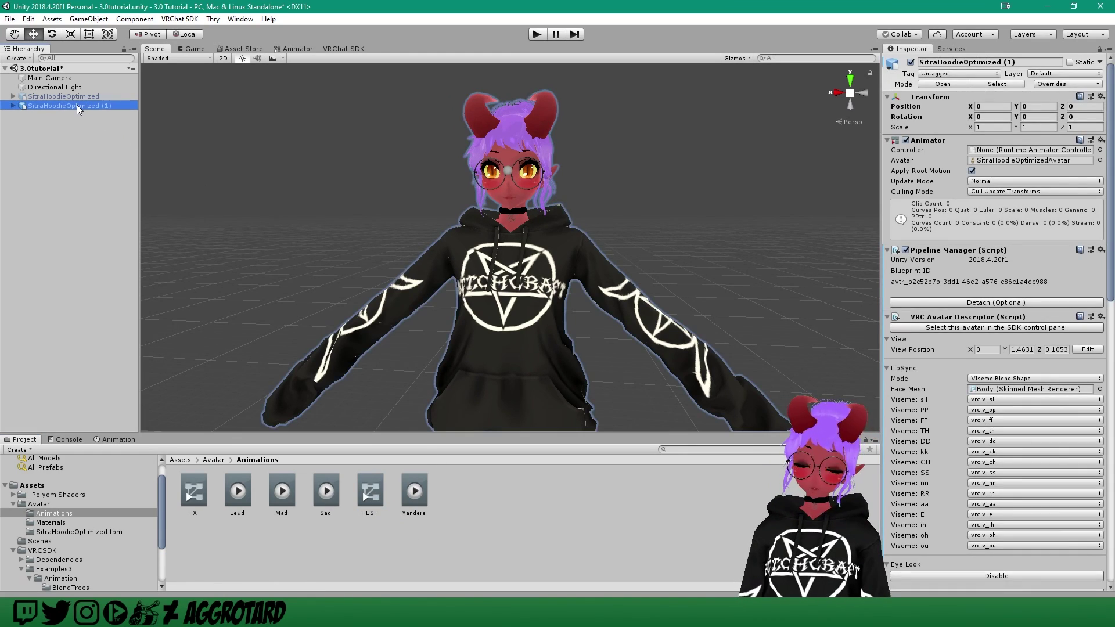
{"action": "left_click", "coordinate": [369, 501]}
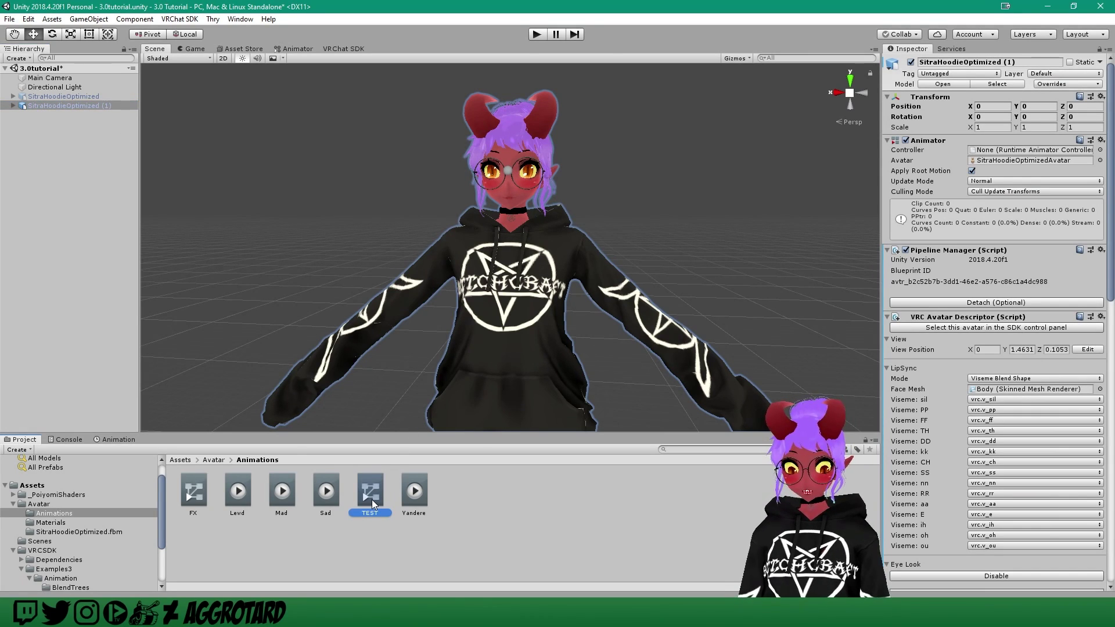
{"action": "left_click_drag", "start_coordinate": [485, 482], "coordinate": [1007, 146]}
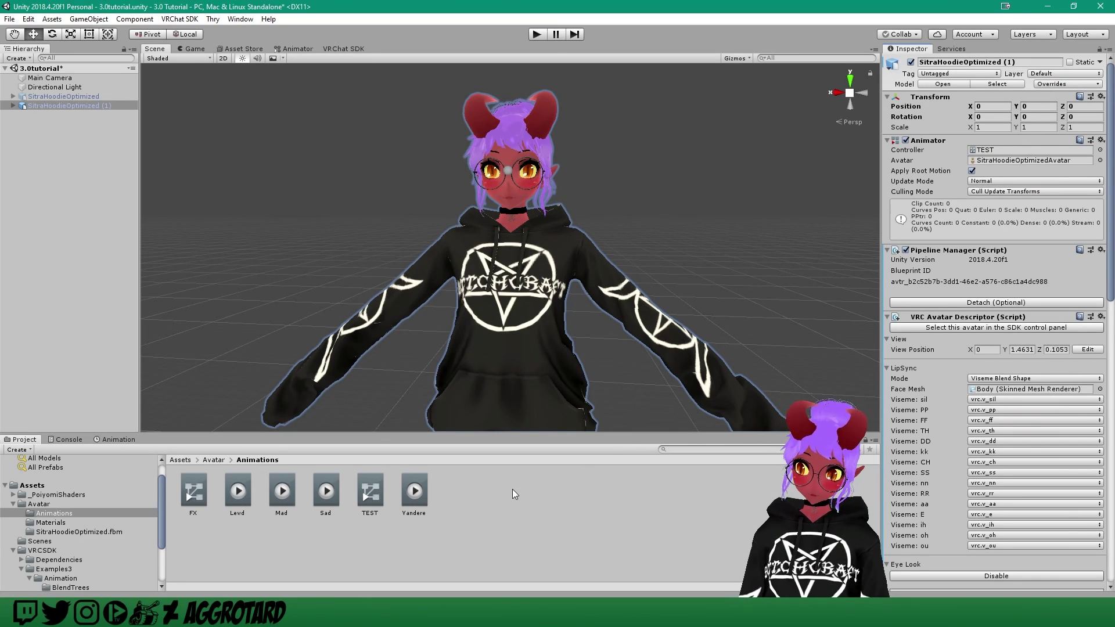
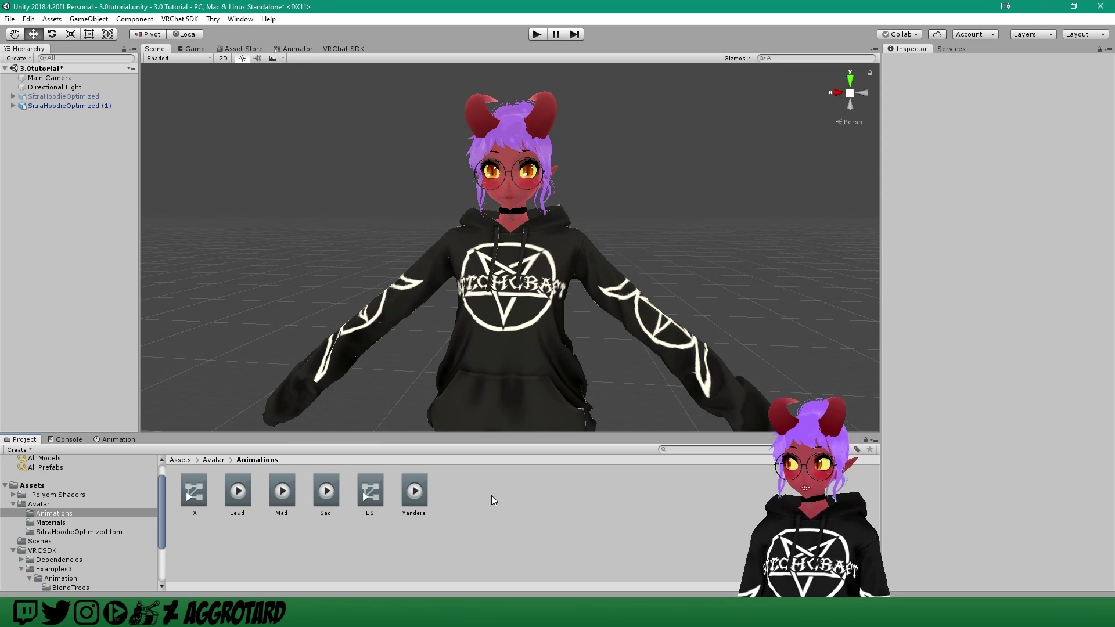
Step: Create an animation clip named Happy in the Animations folder
{"action": "right_click", "coordinate": [489, 503]}
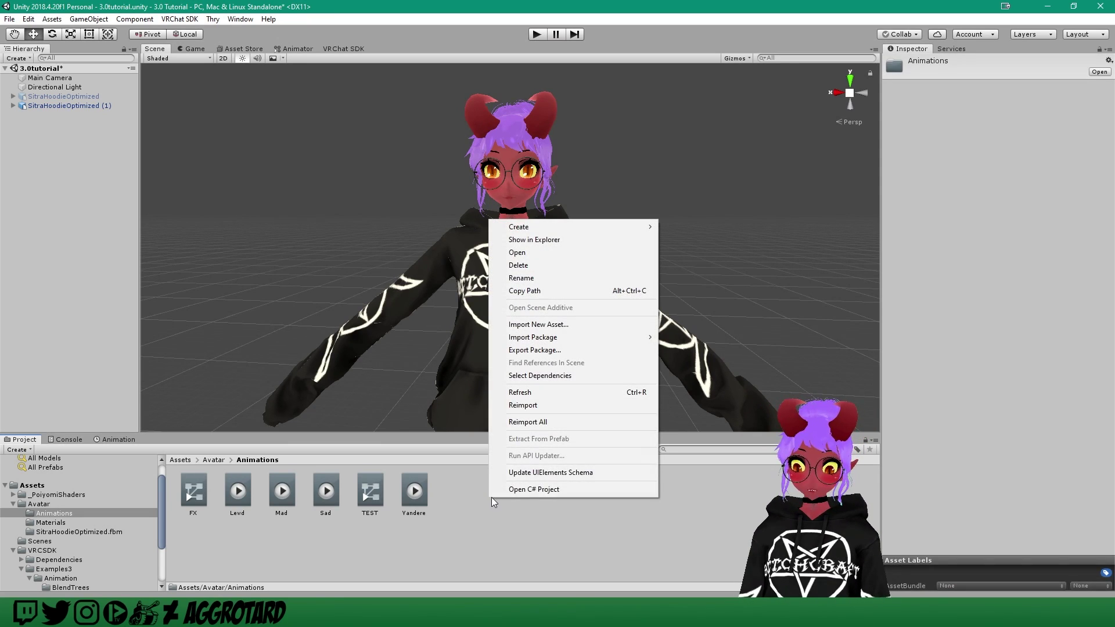
{"action": "mouse_move", "coordinate": [594, 228]}
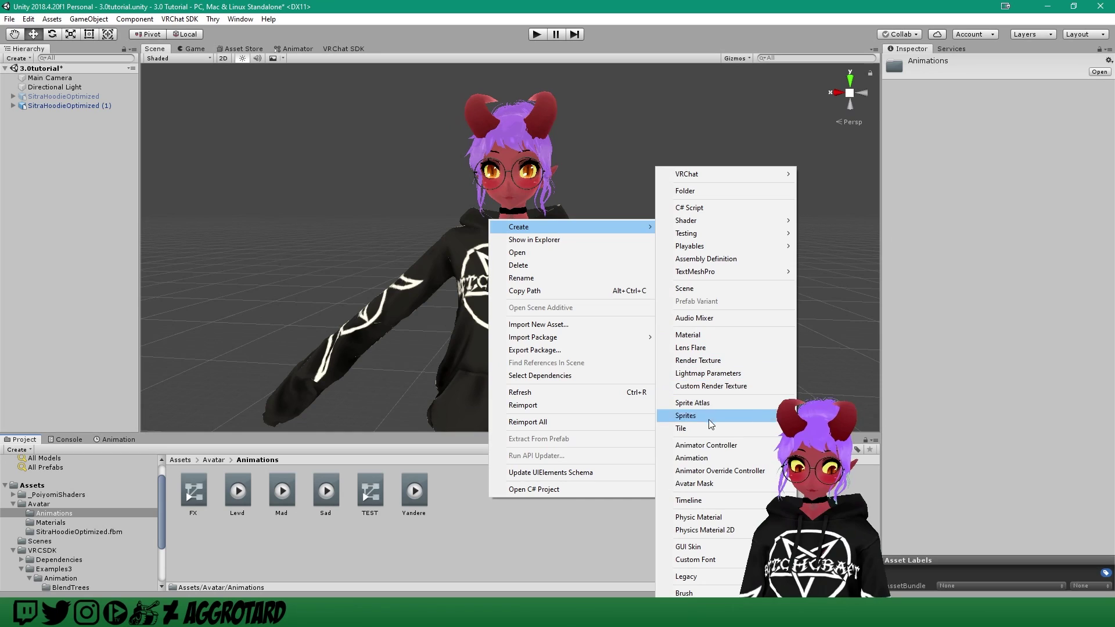
{"action": "left_click", "coordinate": [706, 458]}
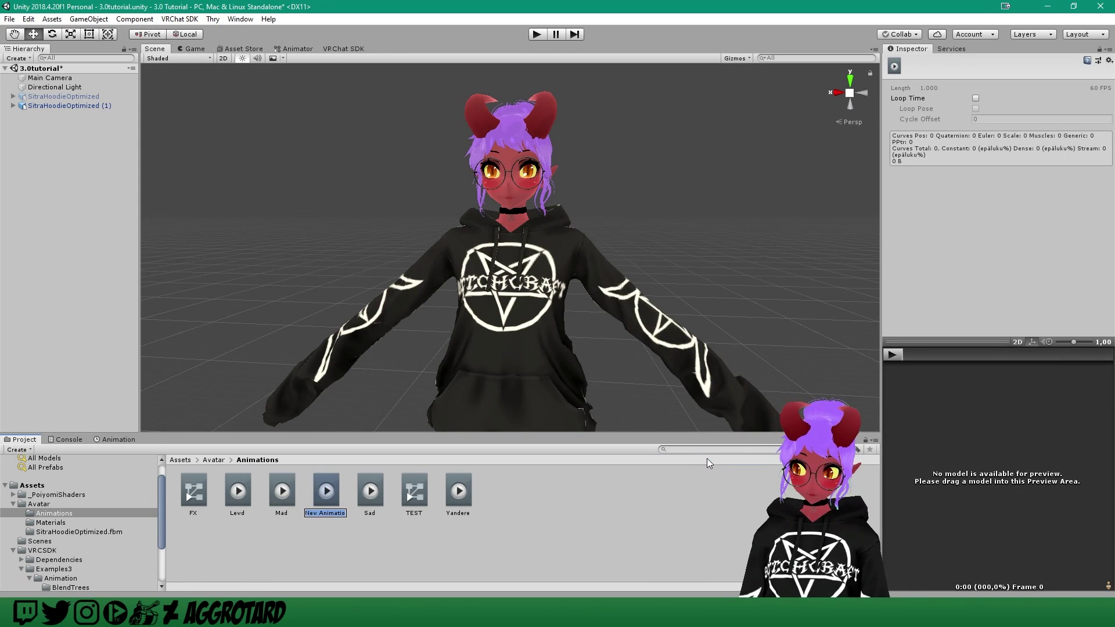
{"action": "type", "text": "Happy"}
{"action": "key", "text": "Return"}
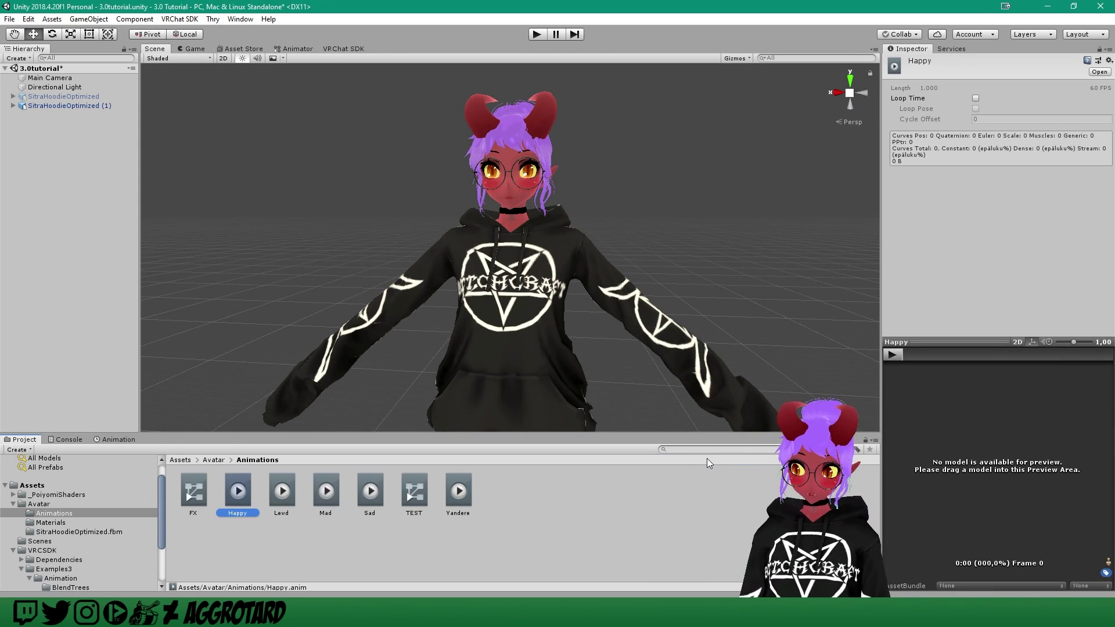
Step: Open the TEST controller and add the Happy clip to its Base Layer as a state
{"action": "double_click", "coordinate": [417, 491]}
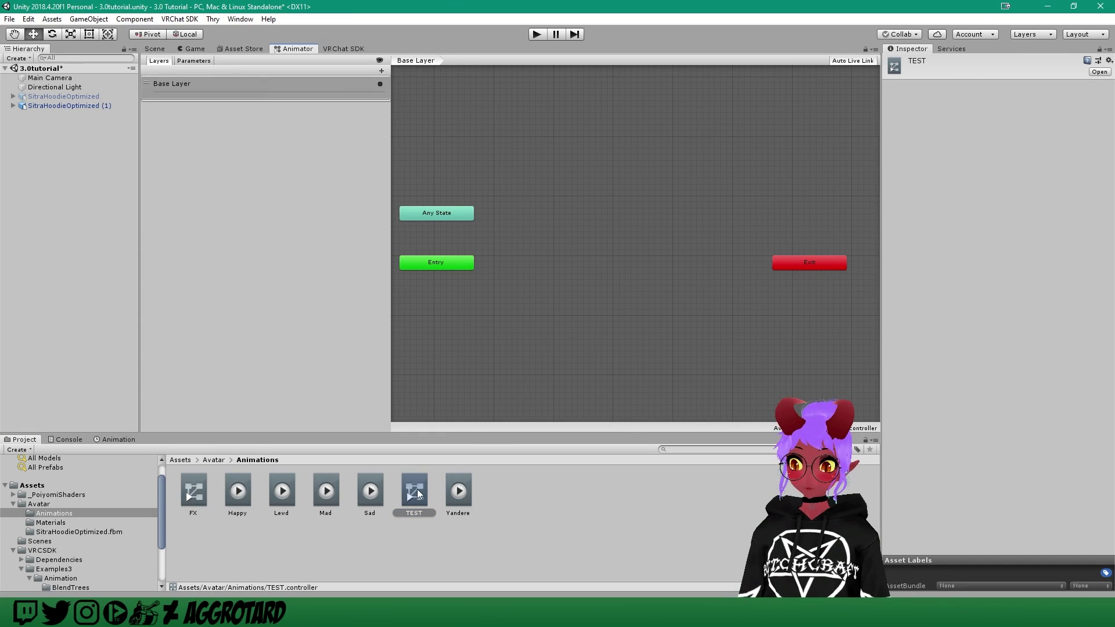
{"action": "left_click", "coordinate": [331, 538]}
{"action": "left_click", "coordinate": [155, 49]}
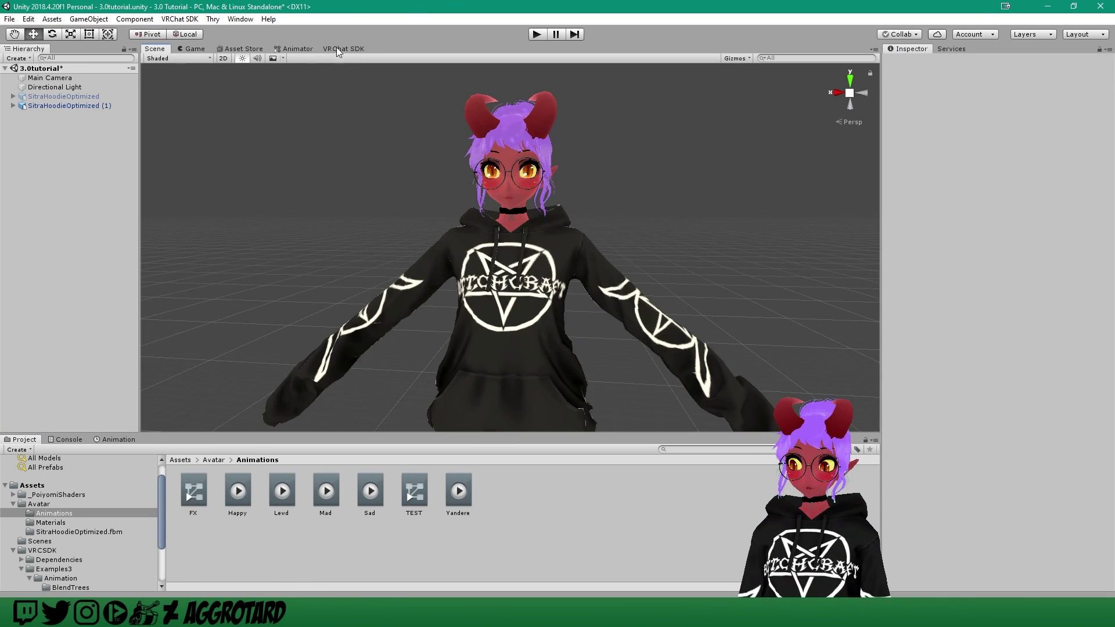
{"action": "left_click", "coordinate": [298, 49]}
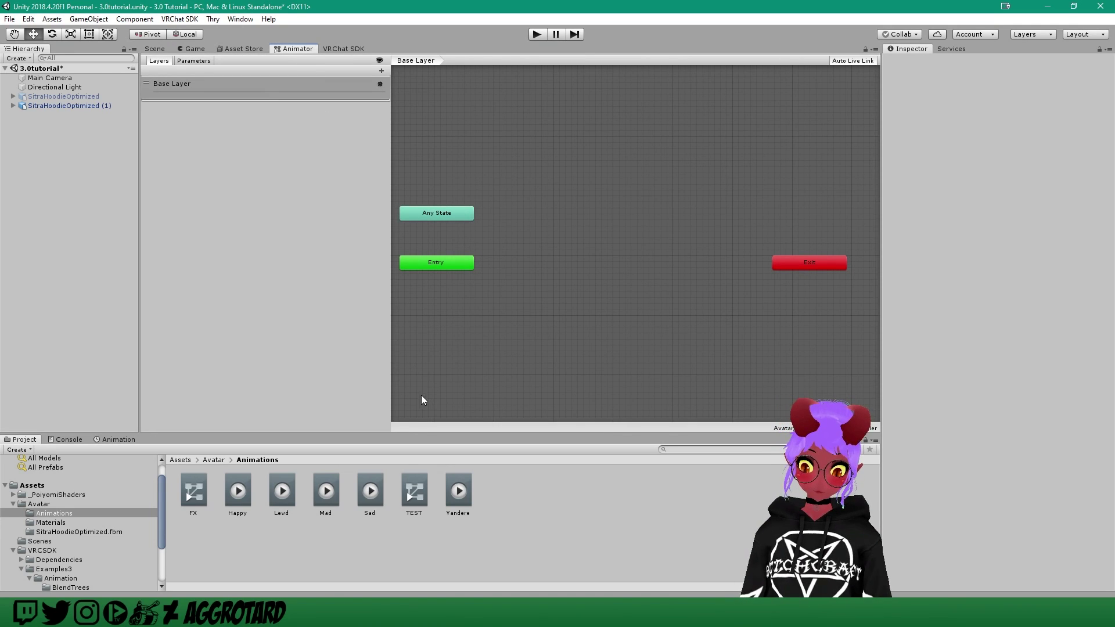
{"action": "left_click_drag", "start_coordinate": [235, 498], "coordinate": [395, 393]}
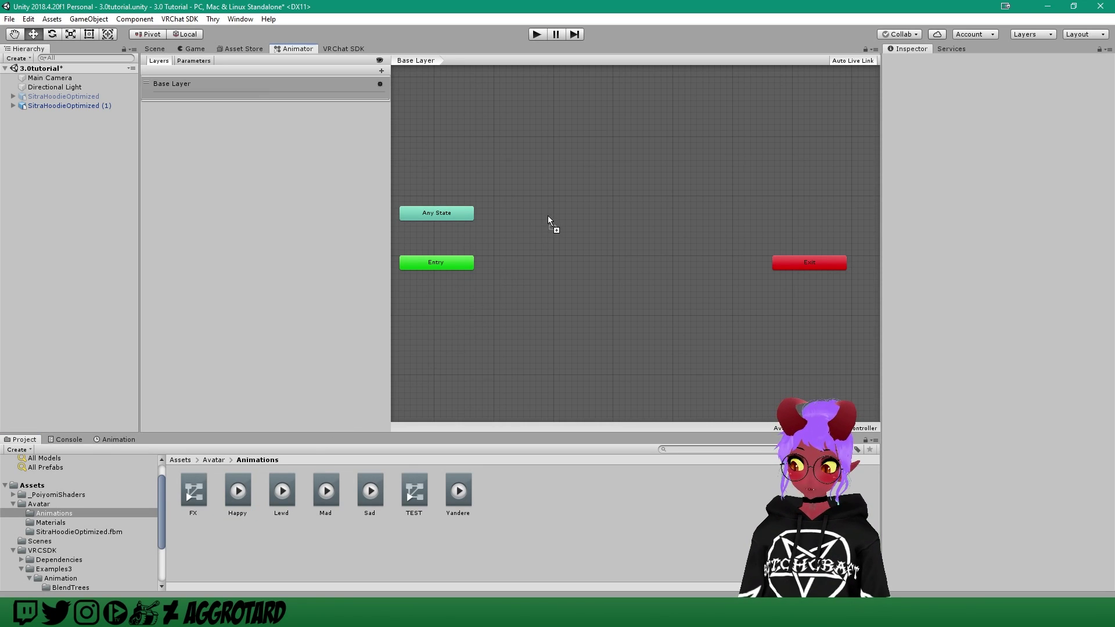
{"action": "left_click_drag", "start_coordinate": [548, 219], "coordinate": [549, 221]}
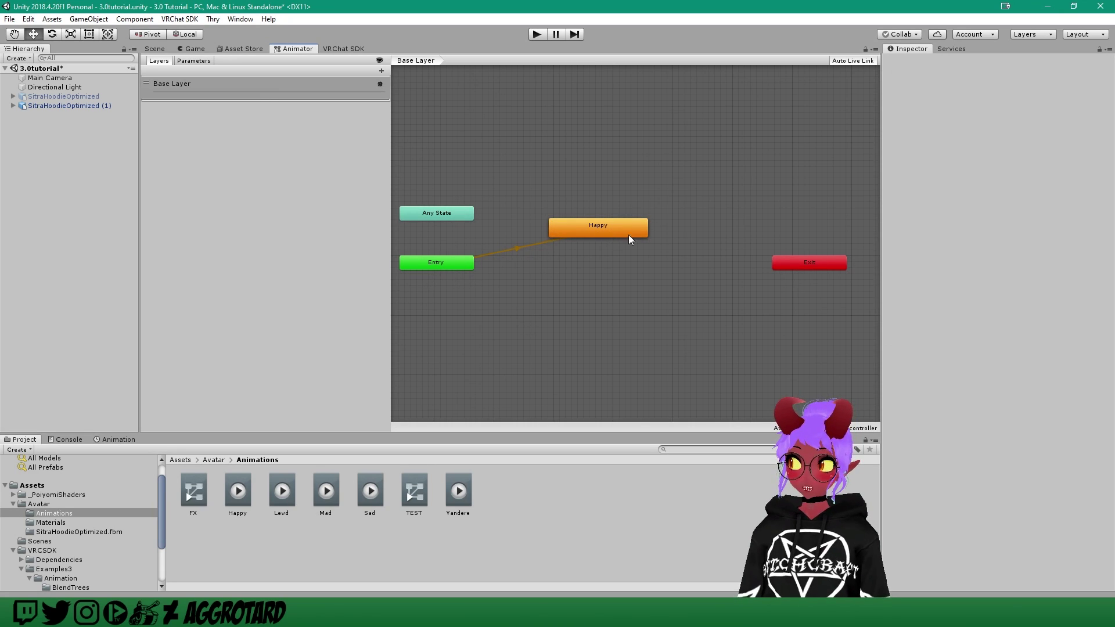
Step: Select the SitraHoodieOptimized (1) avatar in the scene and open its Happy clip for animation editing
{"action": "left_click", "coordinate": [155, 49]}
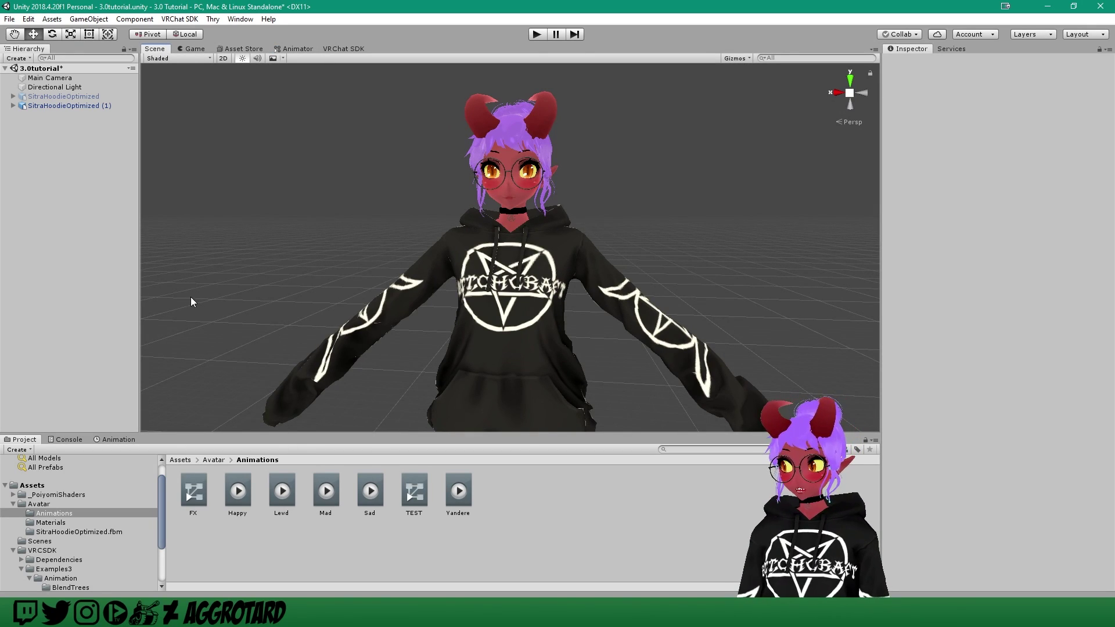
{"action": "left_click", "coordinate": [63, 106]}
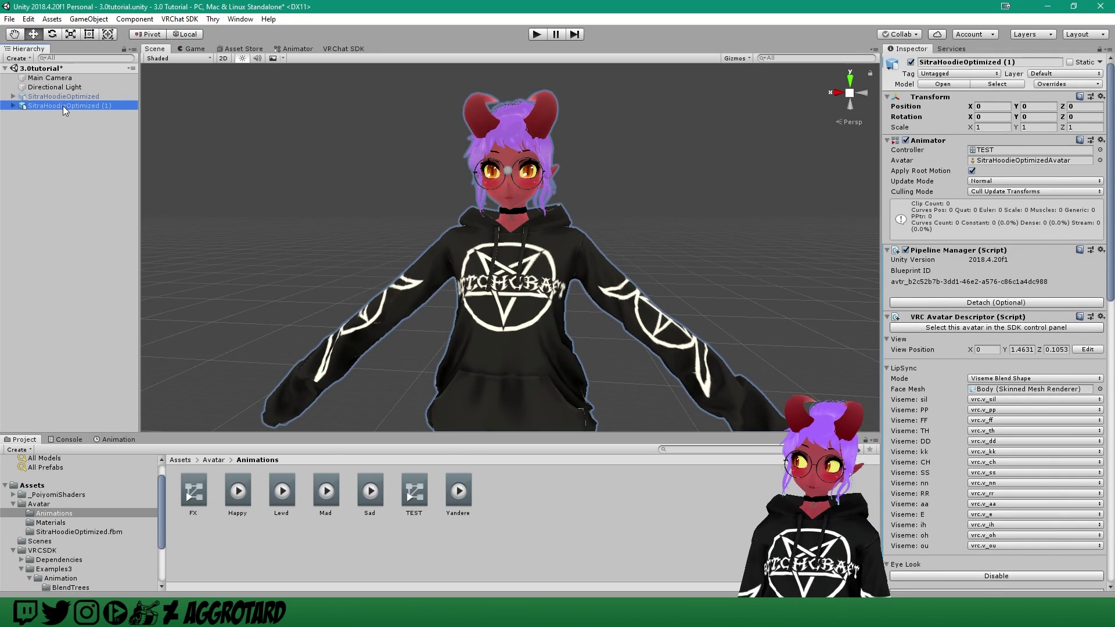
{"action": "left_click", "coordinate": [119, 440]}
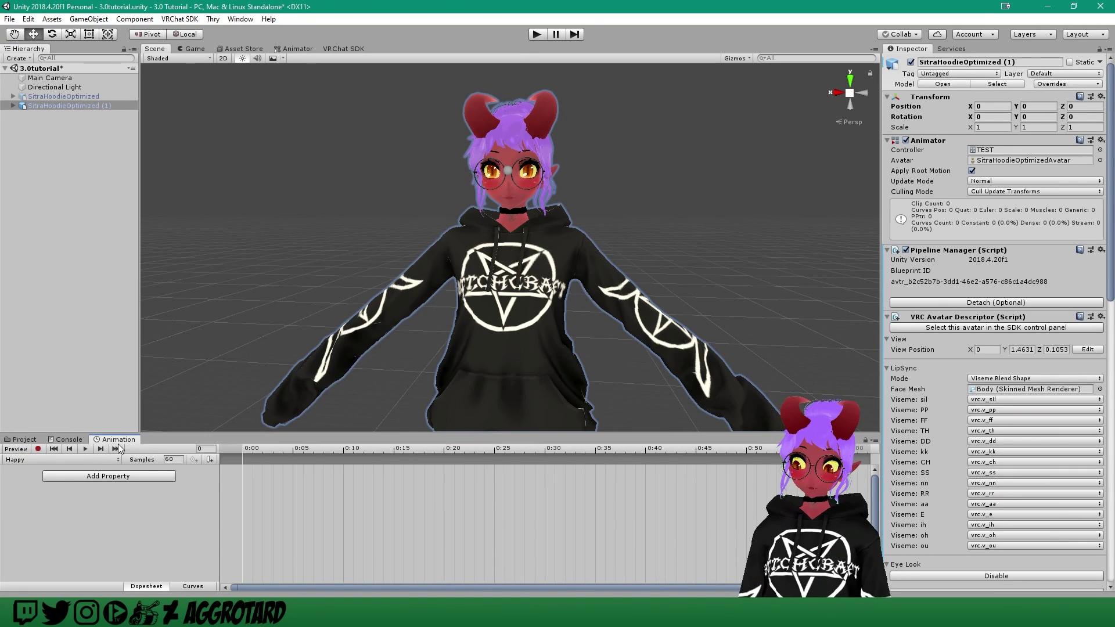
{"action": "left_click", "coordinate": [241, 19]}
{"action": "mouse_move", "coordinate": [294, 169]}
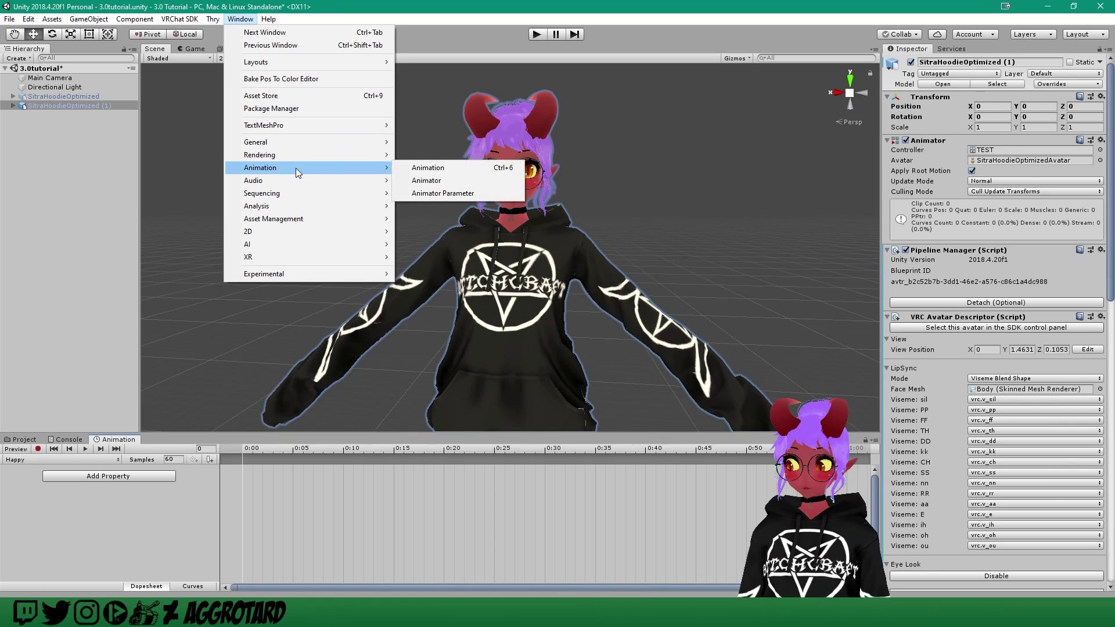
{"action": "left_click", "coordinate": [433, 180]}
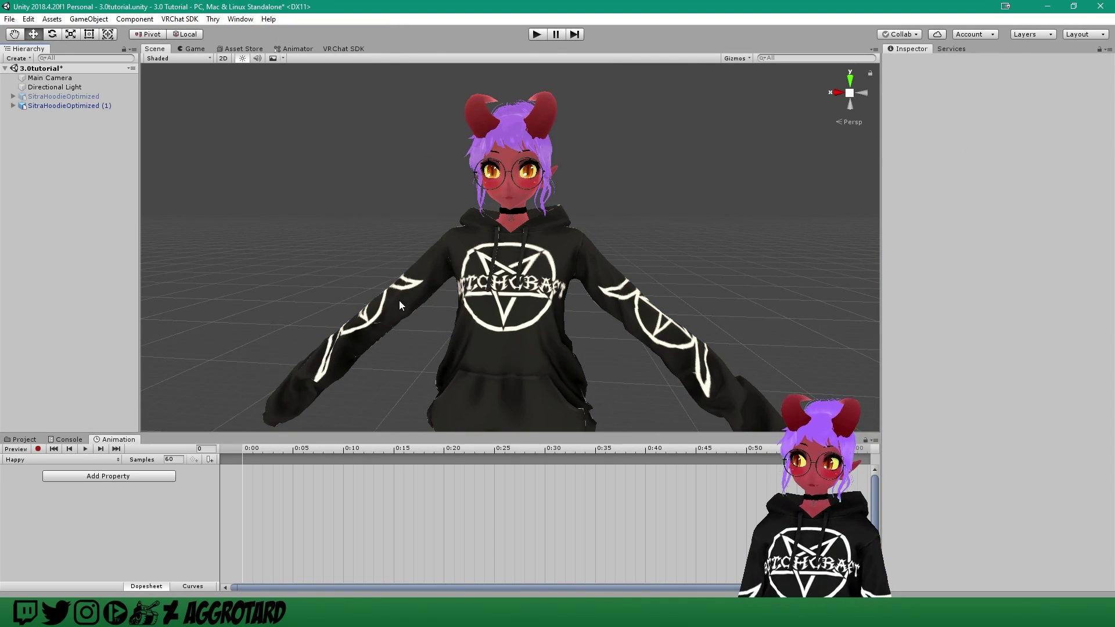
Step: Turn on the Happy clip's preview for SitraHoodieOptimized (1) and frame the avatar's face closely
{"action": "mouse_move", "coordinate": [521, 256]}
{"action": "right_mouse_down", "text": "alt"}
{"action": "mouse_move", "coordinate": [558, 230]}
{"action": "mouse_move", "coordinate": [525, 244]}
{"action": "right_mouse_up", "text": "alt"}
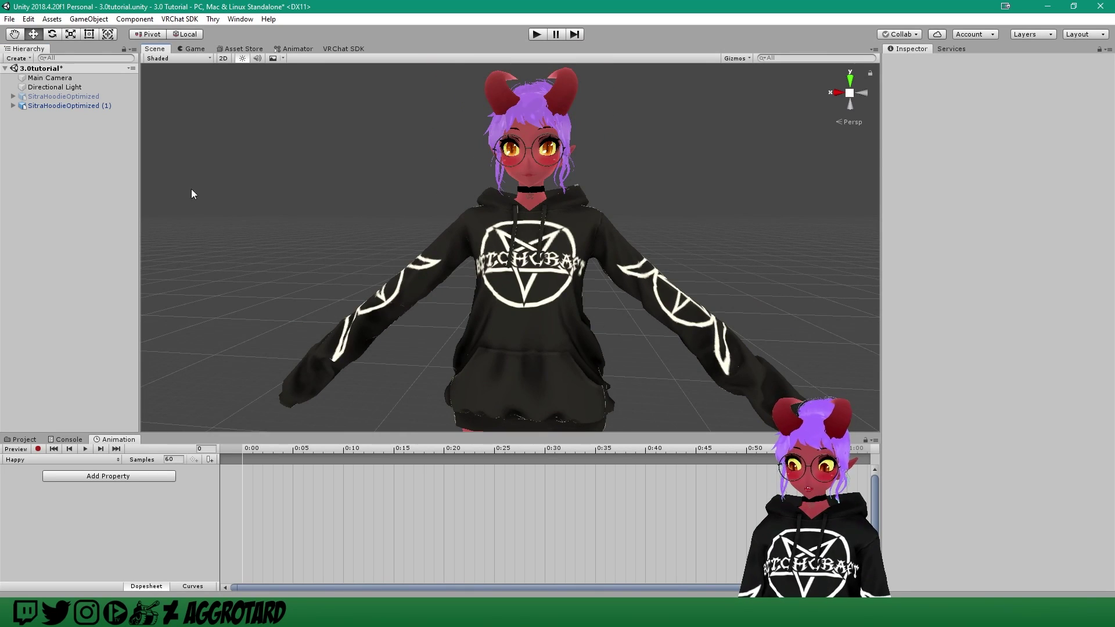
{"action": "left_click", "coordinate": [68, 106]}
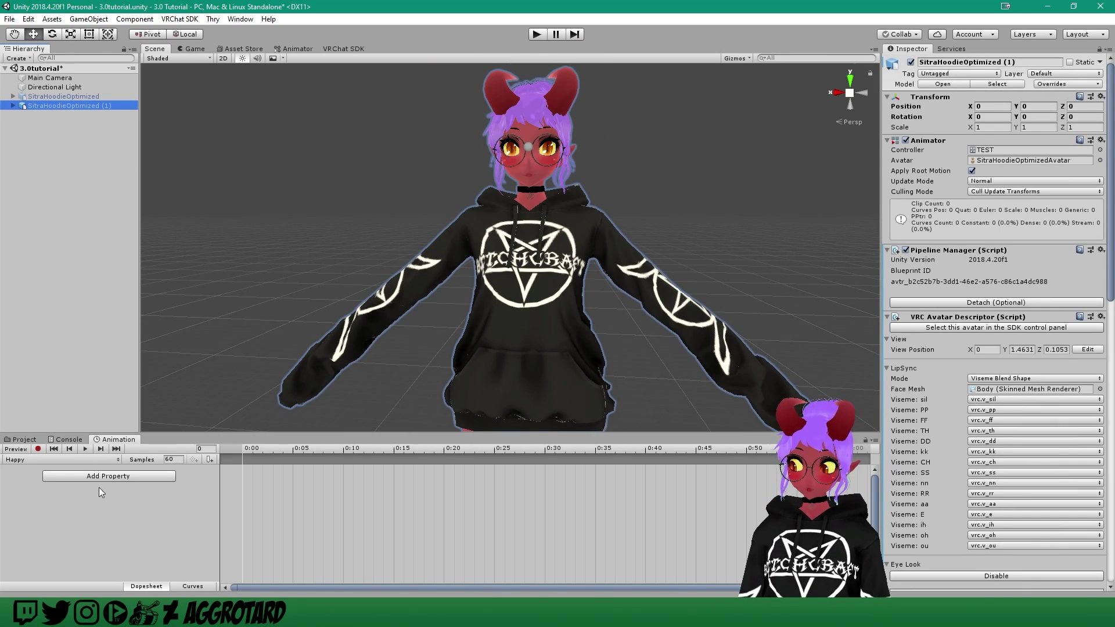
{"action": "left_click", "coordinate": [17, 448]}
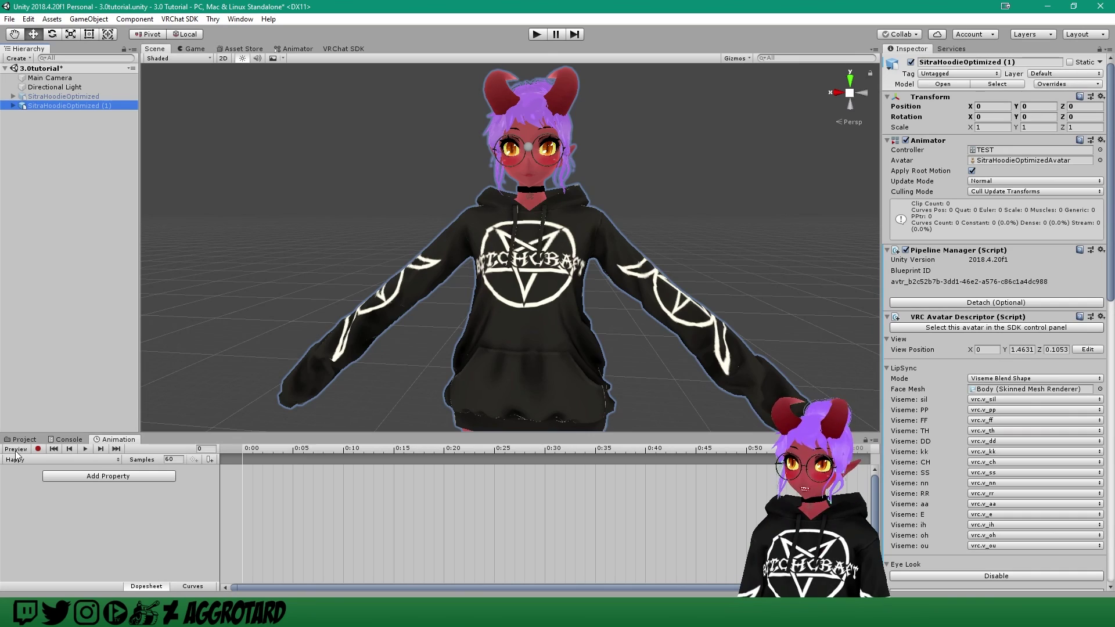
{"action": "key", "text": "q"}
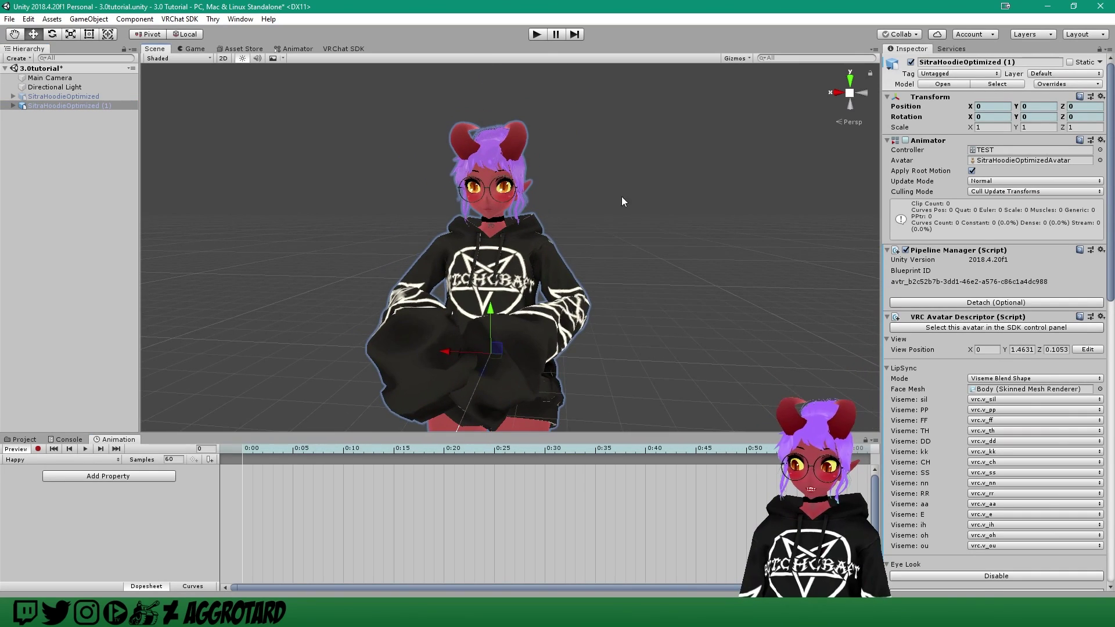
{"action": "scroll", "coordinate": [591, 179], "scroll_direction": "up", "scroll_amount": 3}
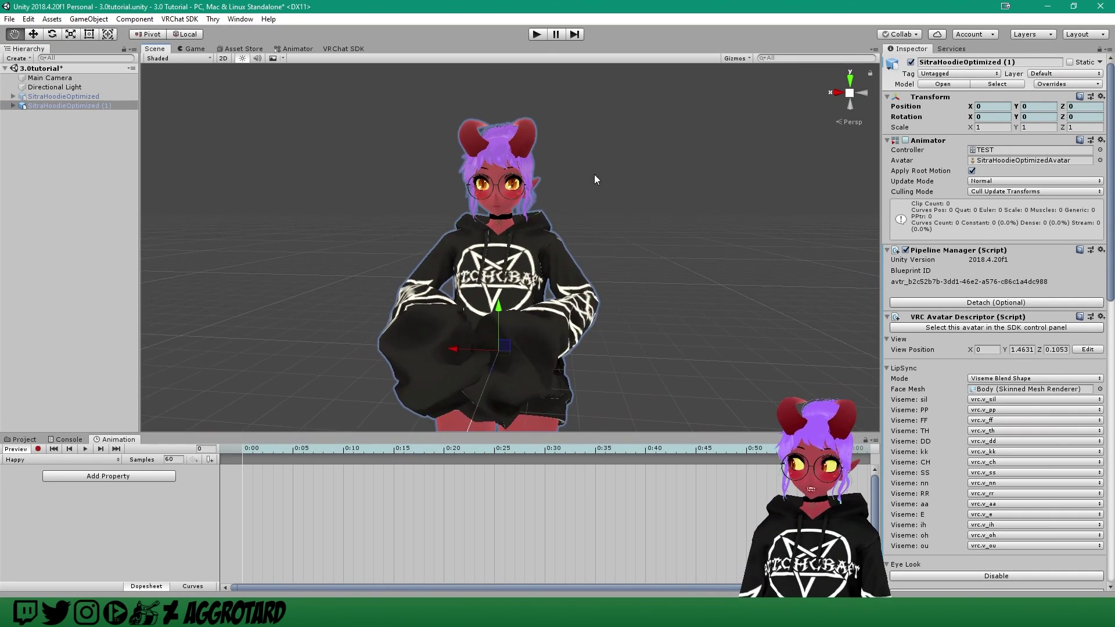
{"action": "key", "text": "w"}
{"action": "scroll", "coordinate": [575, 154], "scroll_direction": "up", "scroll_amount": 2}
{"action": "scroll", "coordinate": [575, 148], "scroll_direction": "up", "scroll_amount": 3}
{"action": "middle_click_drag", "start_coordinate": [445, 149], "coordinate": [444, 252]}
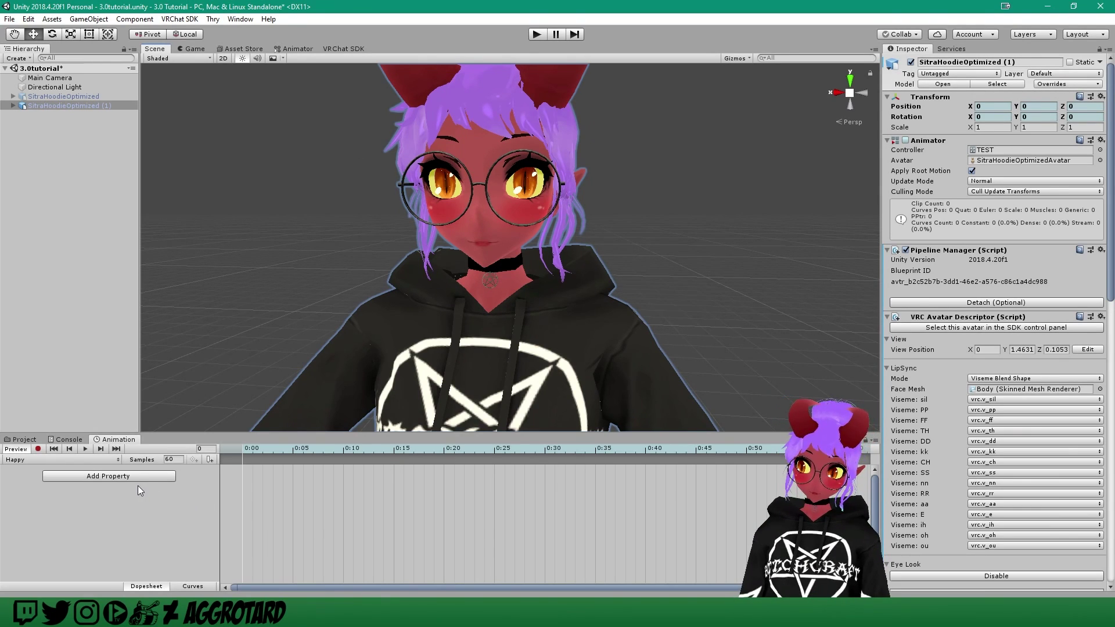
Step: Add all blend shapes of the Body's Skinned Mesh Renderer as properties of the Happy clip
{"action": "left_click", "coordinate": [104, 475]}
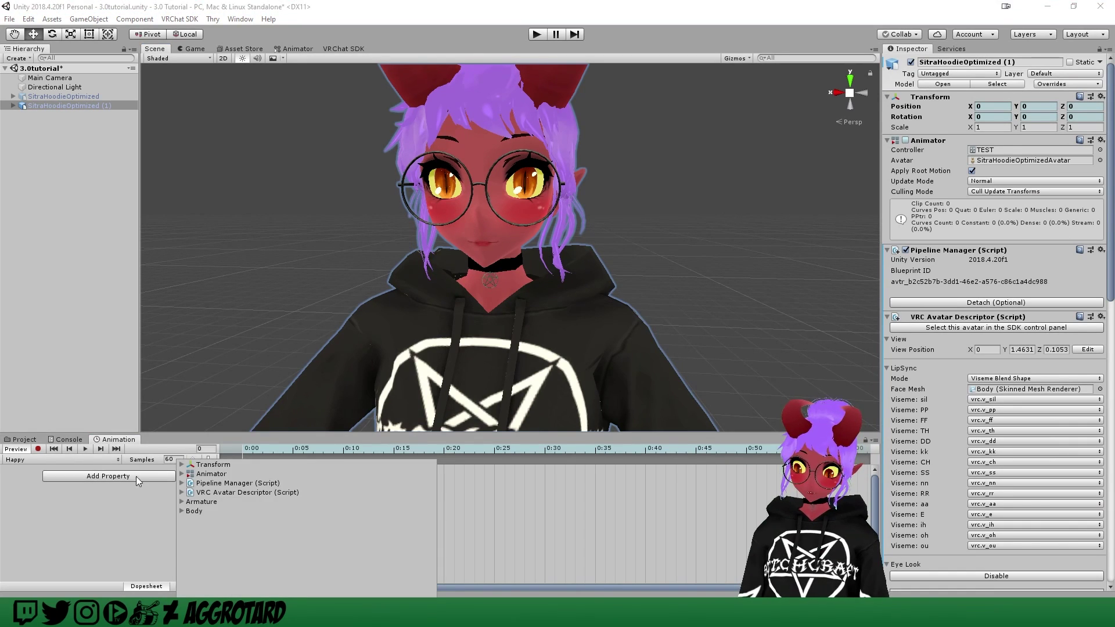
{"action": "left_click", "coordinate": [183, 512]}
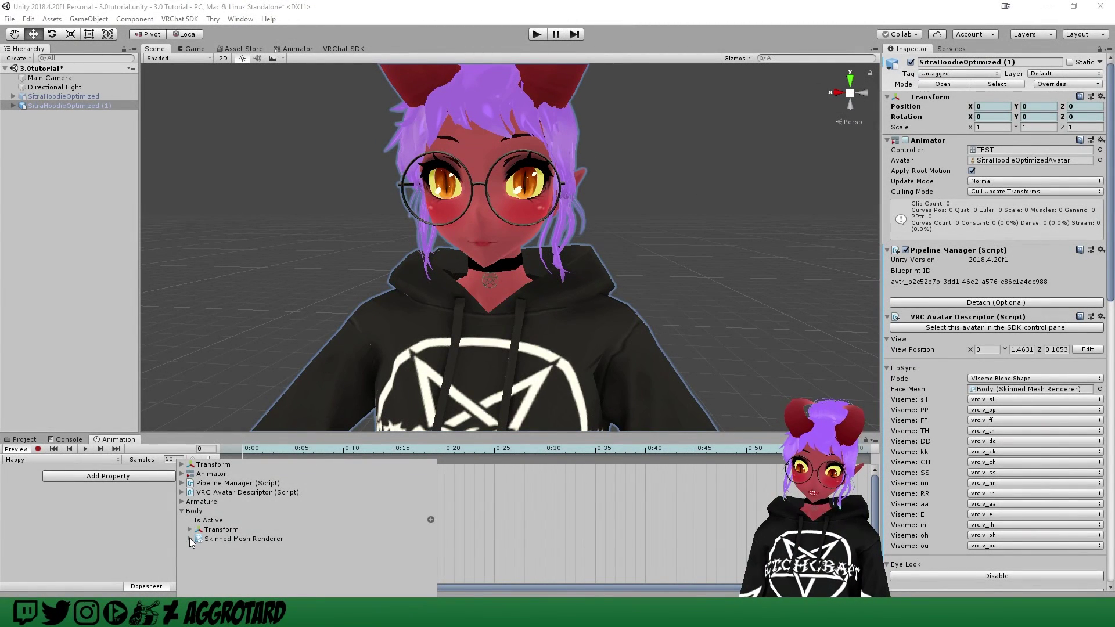
{"action": "left_click", "coordinate": [190, 539]}
{"action": "scroll", "coordinate": [190, 539], "scroll_direction": "down", "scroll_amount": 3}
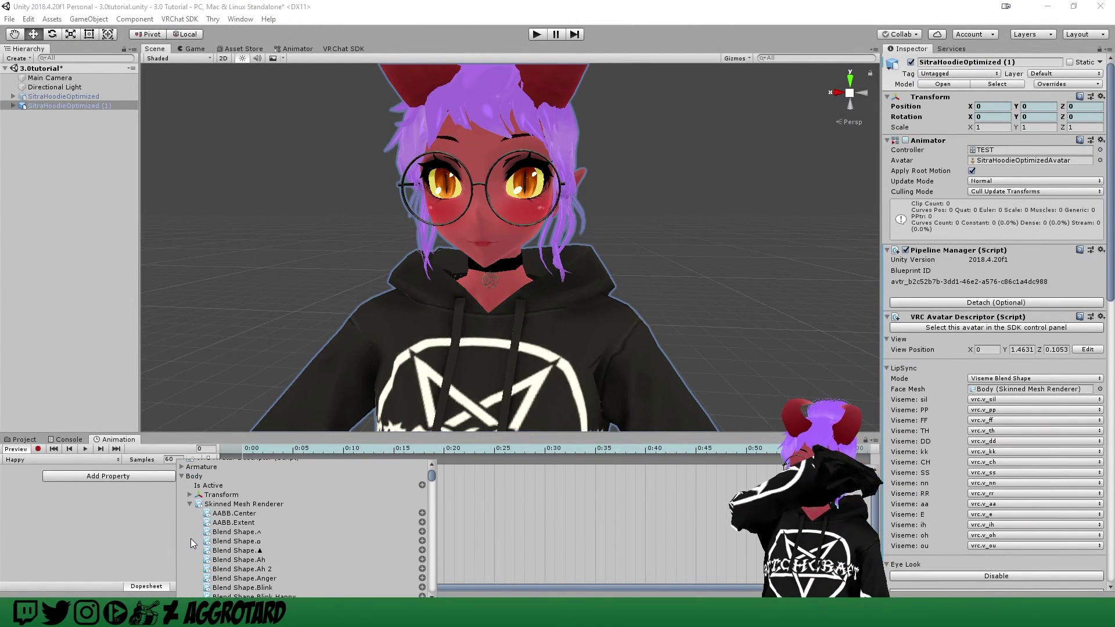
{"action": "left_click", "coordinate": [246, 534]}
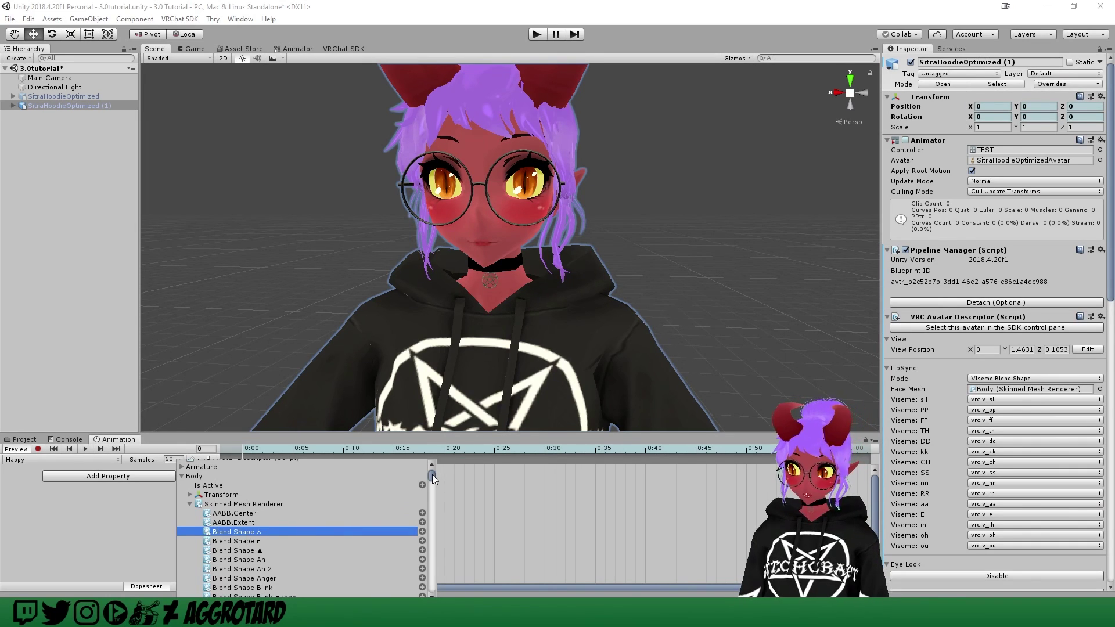
{"action": "left_click_drag", "start_coordinate": [433, 475], "coordinate": [432, 483]}
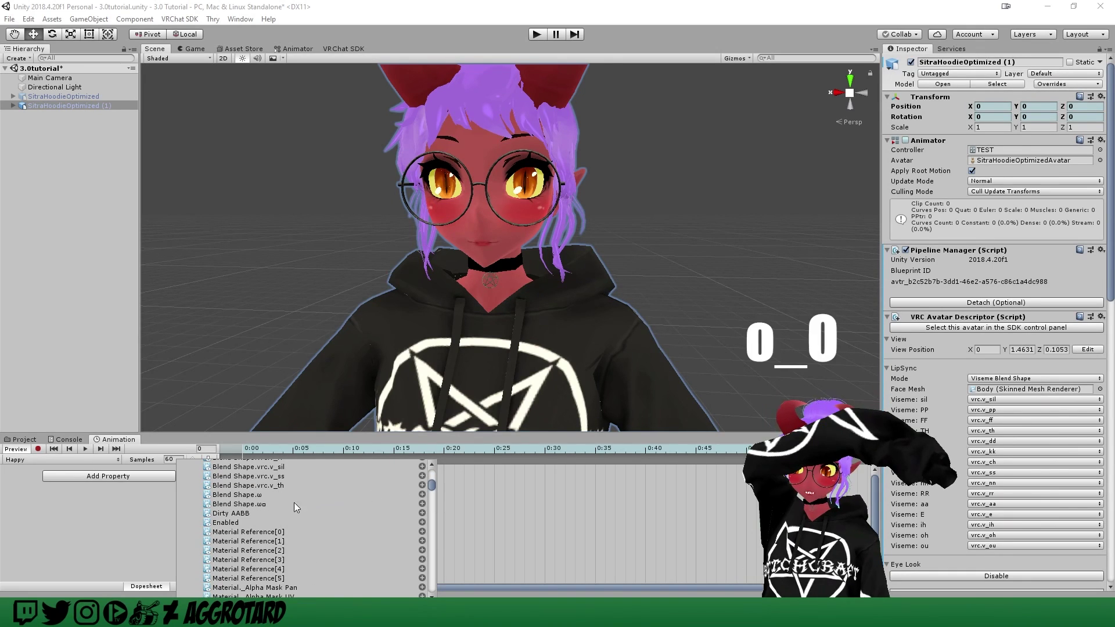
{"action": "left_click", "coordinate": [244, 504], "text": "shift"}
{"action": "left_click_drag", "start_coordinate": [433, 488], "coordinate": [433, 482]}
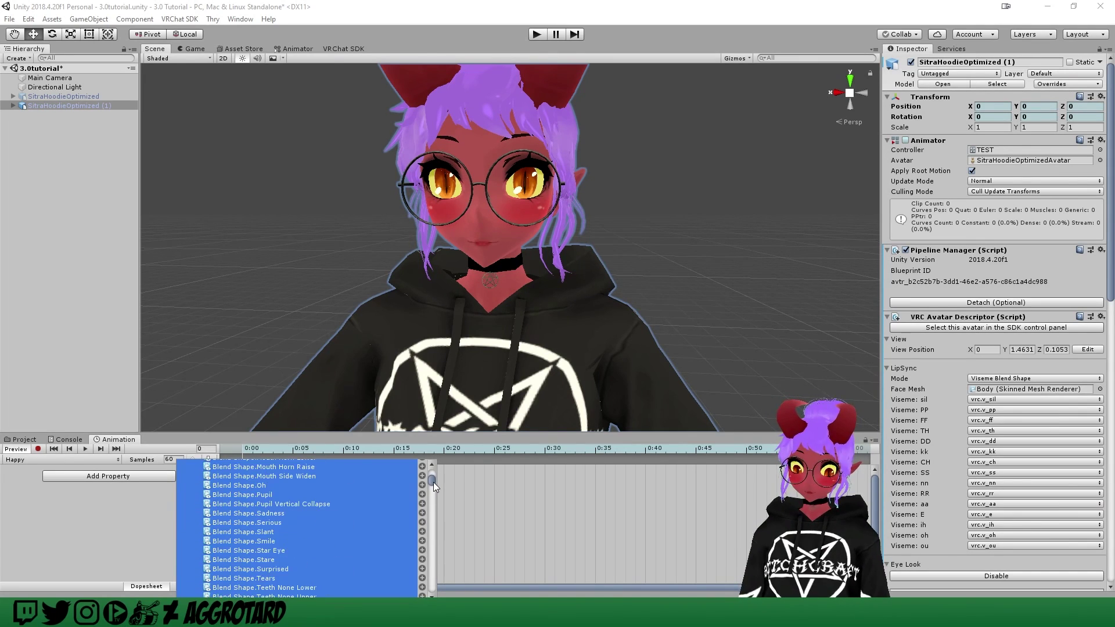
{"action": "right_click", "coordinate": [285, 493]}
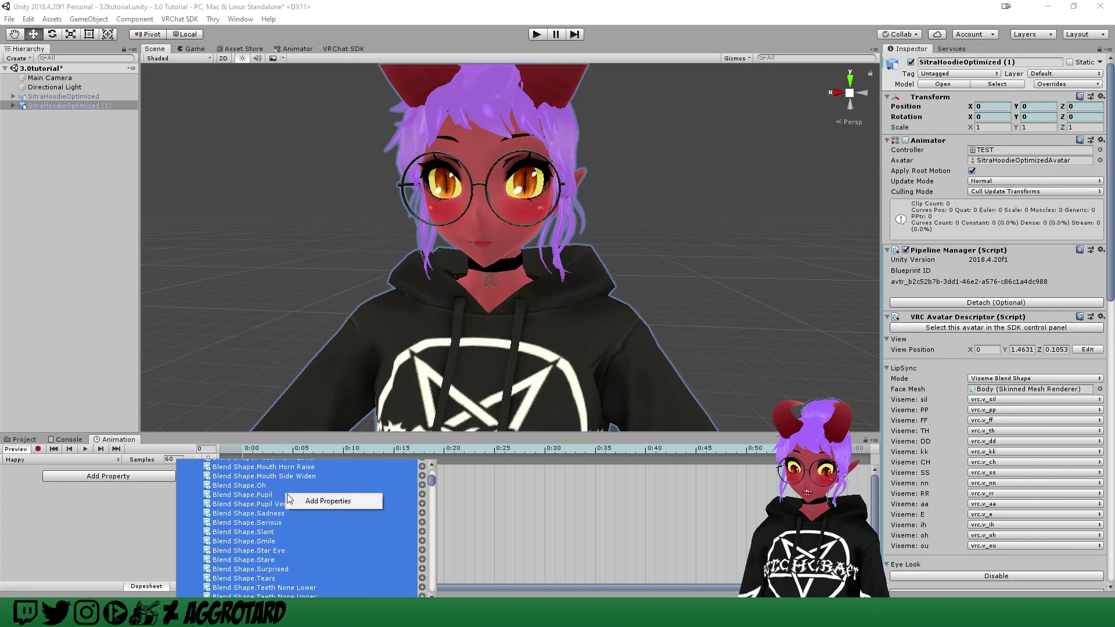
{"action": "left_click", "coordinate": [339, 501]}
{"action": "left_click", "coordinate": [490, 487]}
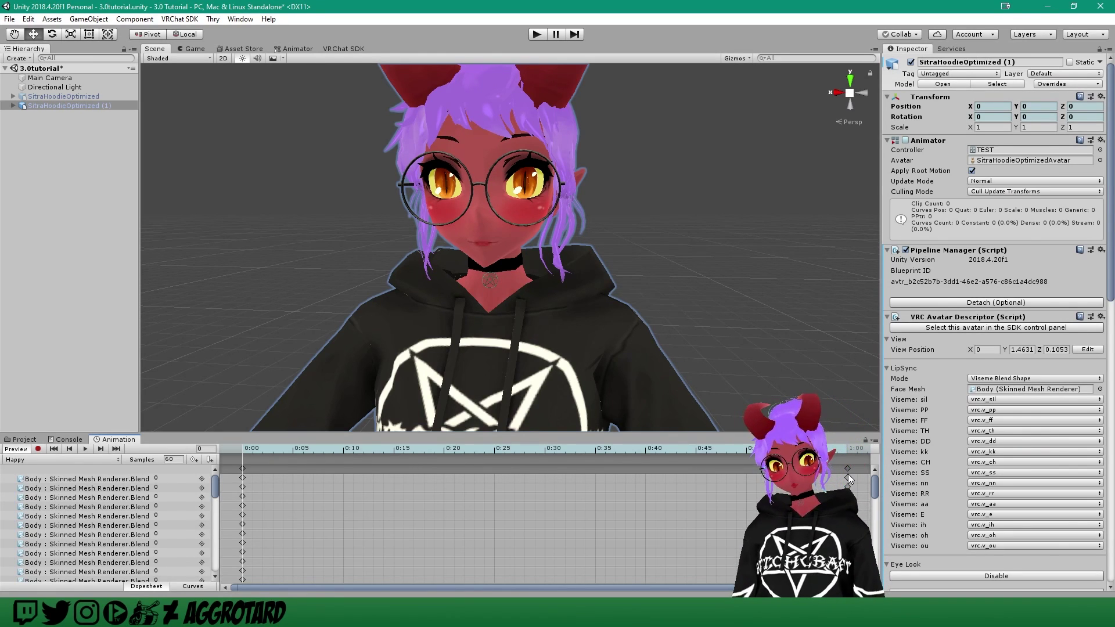
Step: Delete all Happy clip keyframes at 1:00 and select all the keyframes at 0:00
{"action": "left_click", "coordinate": [848, 468]}
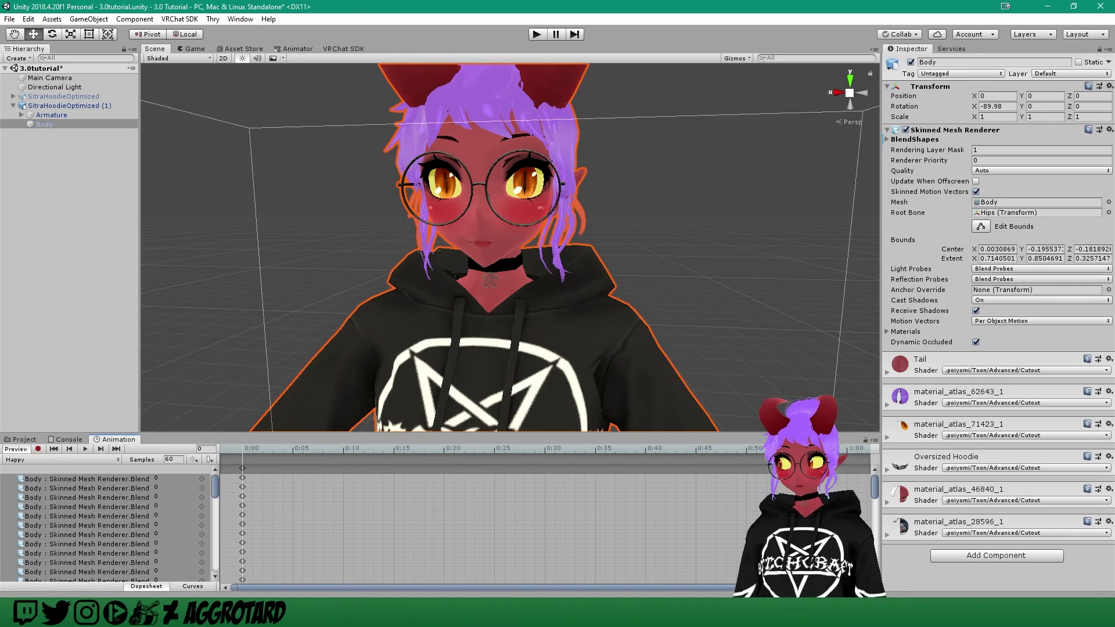
{"action": "left_click", "coordinate": [242, 468]}
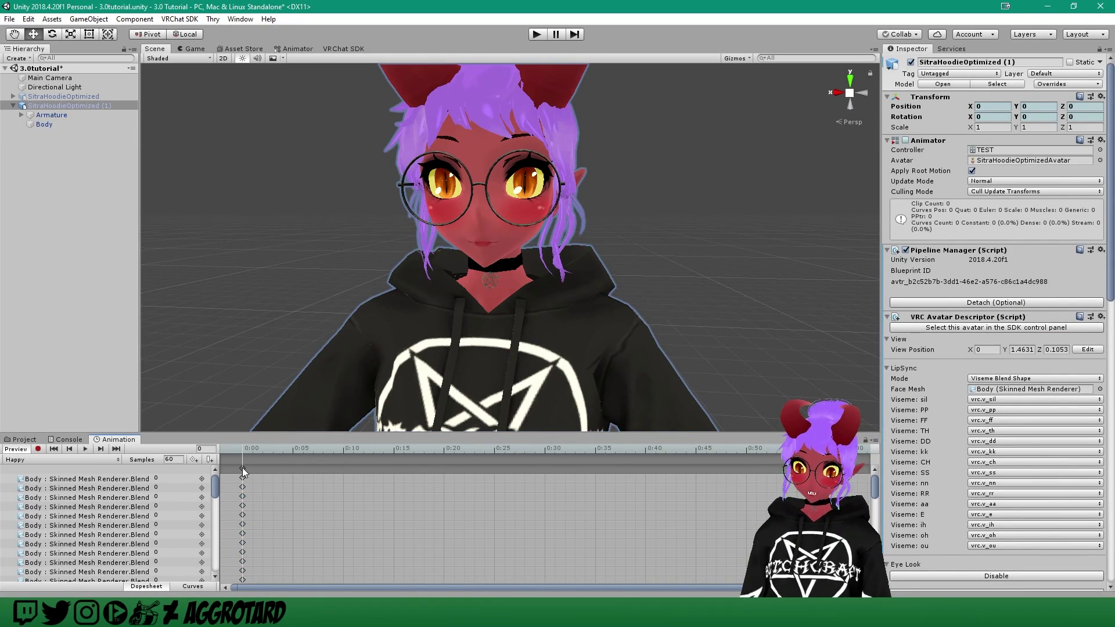
{"action": "left_click", "coordinate": [242, 468]}
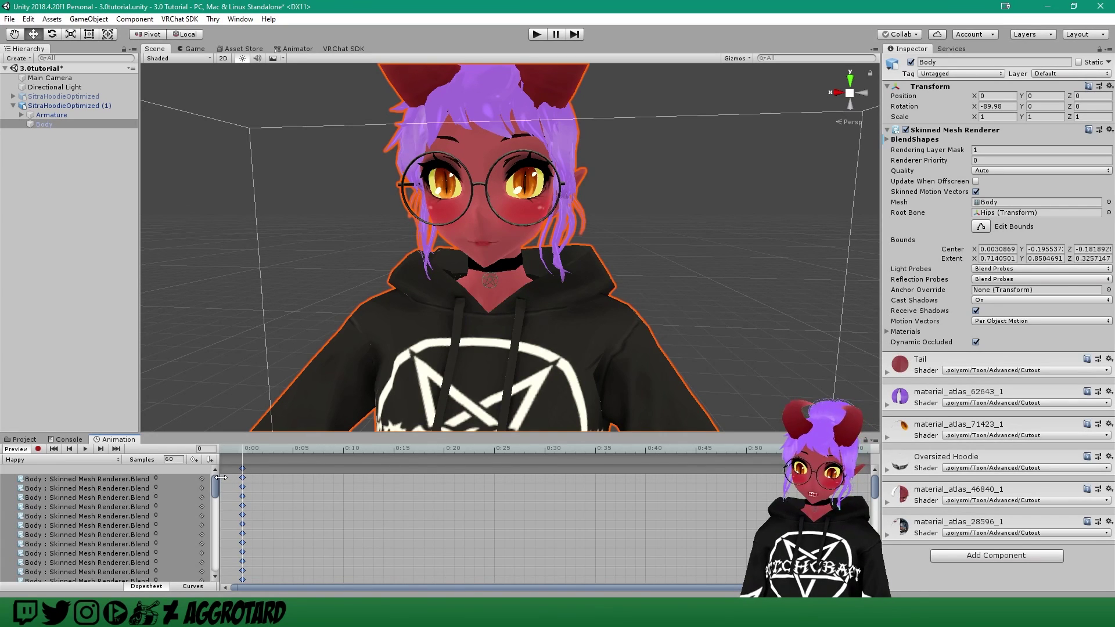
Step: Widen the Happy clip's property list until the blend shape names are readable and set the Blink Happy blend shape to 100
{"action": "left_click_drag", "start_coordinate": [219, 488], "coordinate": [263, 493]}
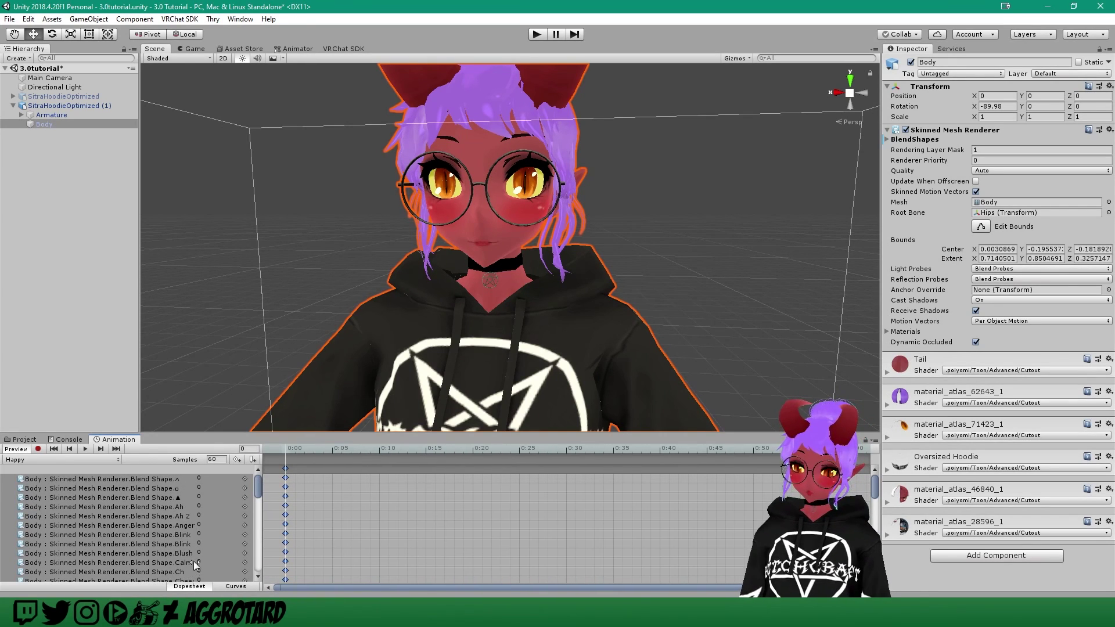
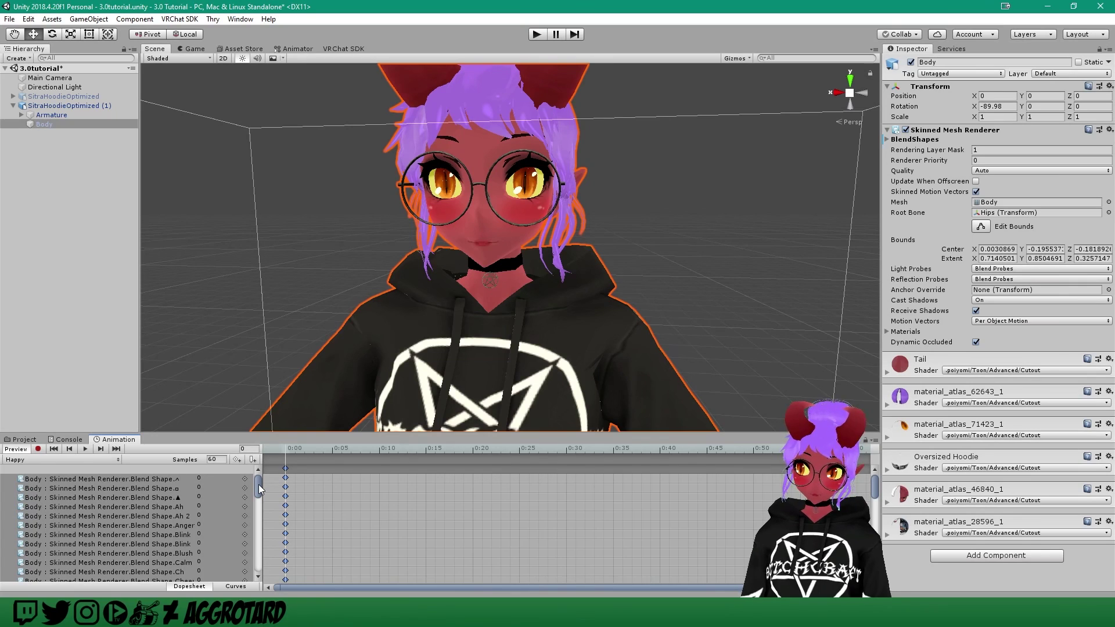
{"action": "left_click_drag", "start_coordinate": [261, 493], "coordinate": [282, 495]}
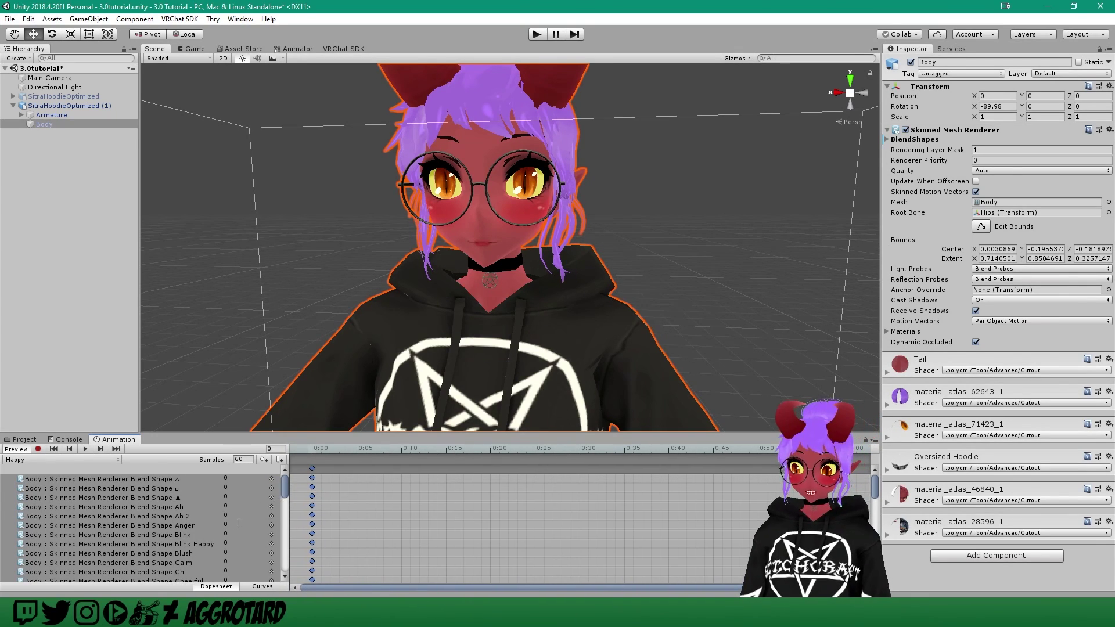
{"action": "left_click", "coordinate": [166, 543]}
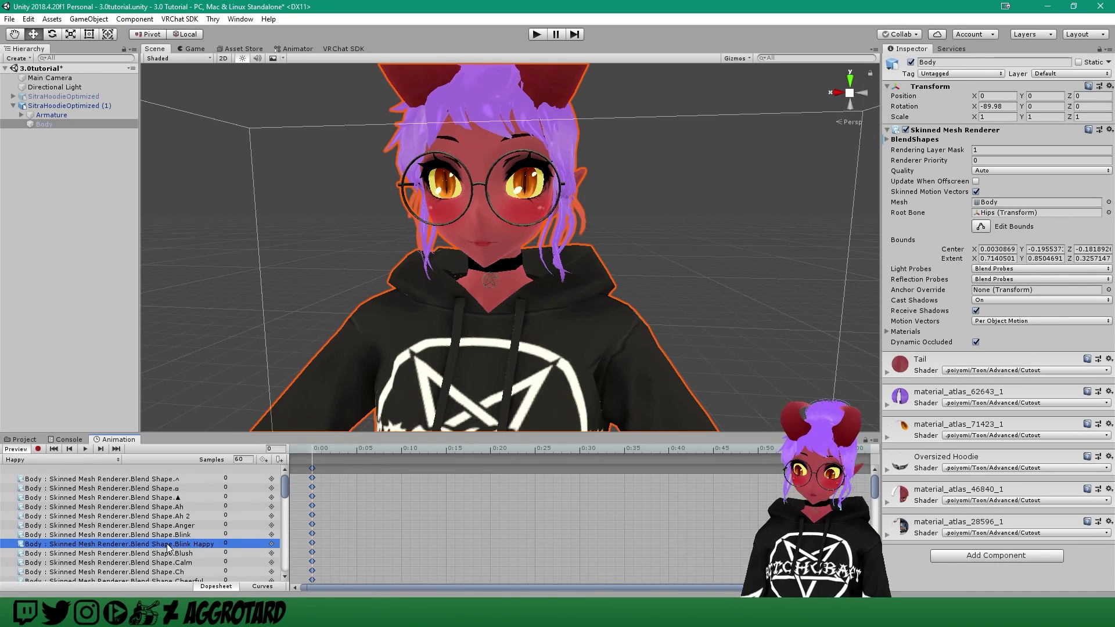
{"action": "left_click", "coordinate": [227, 543]}
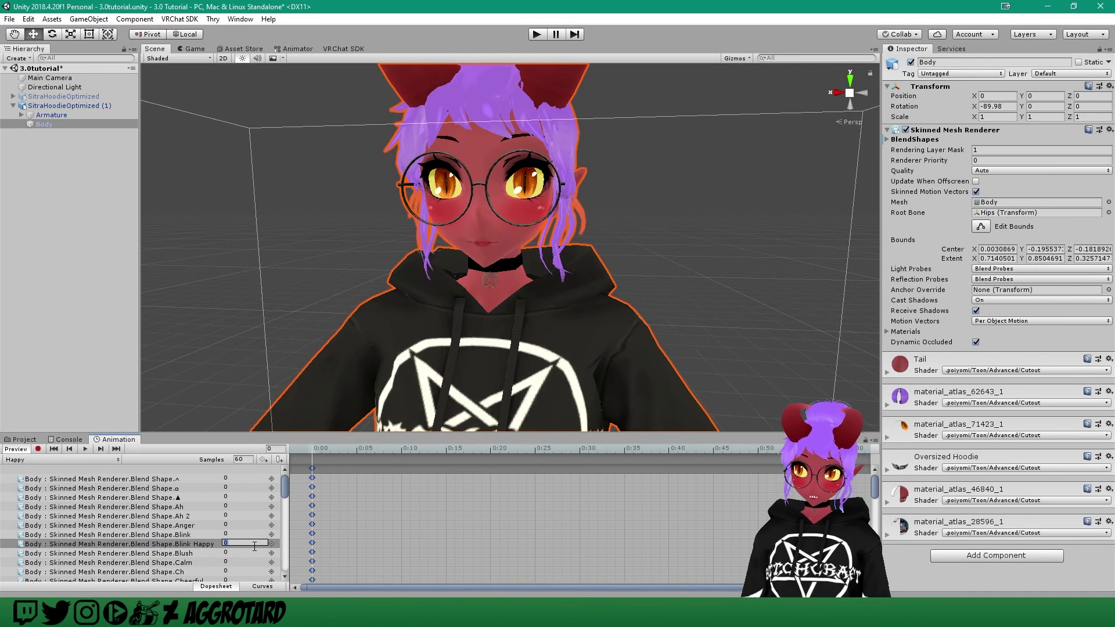
{"action": "type", "text": "100"}
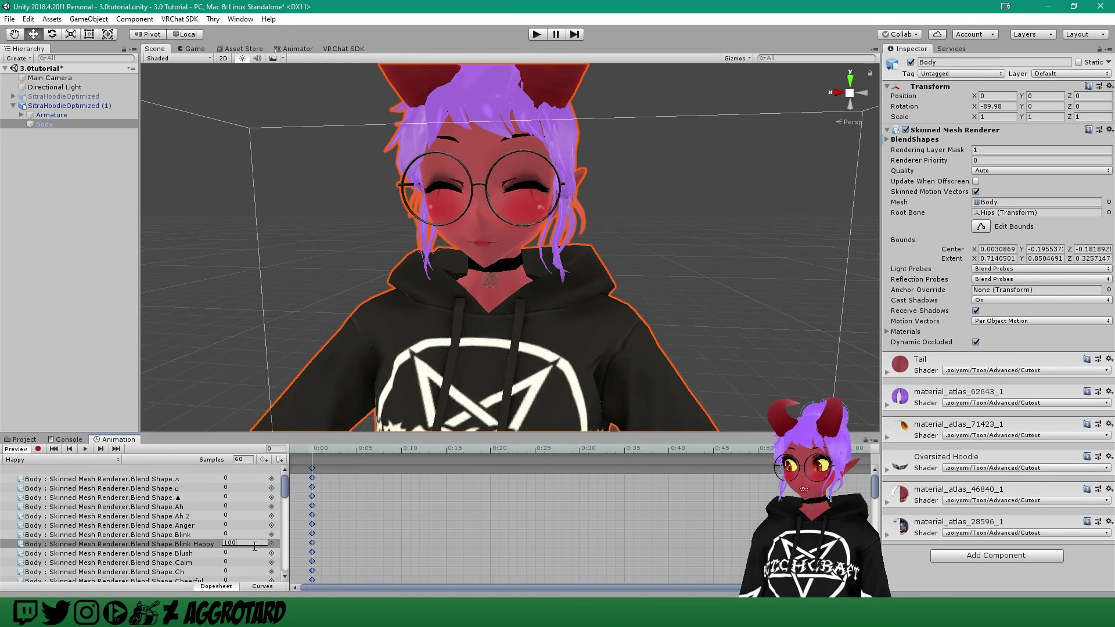
Step: Try the Blink Happy blend shape at 200, and set it back to 100
{"action": "key", "text": "BackSpace"}
{"action": "key", "text": "BackSpace"}
{"action": "key", "text": "BackSpace"}
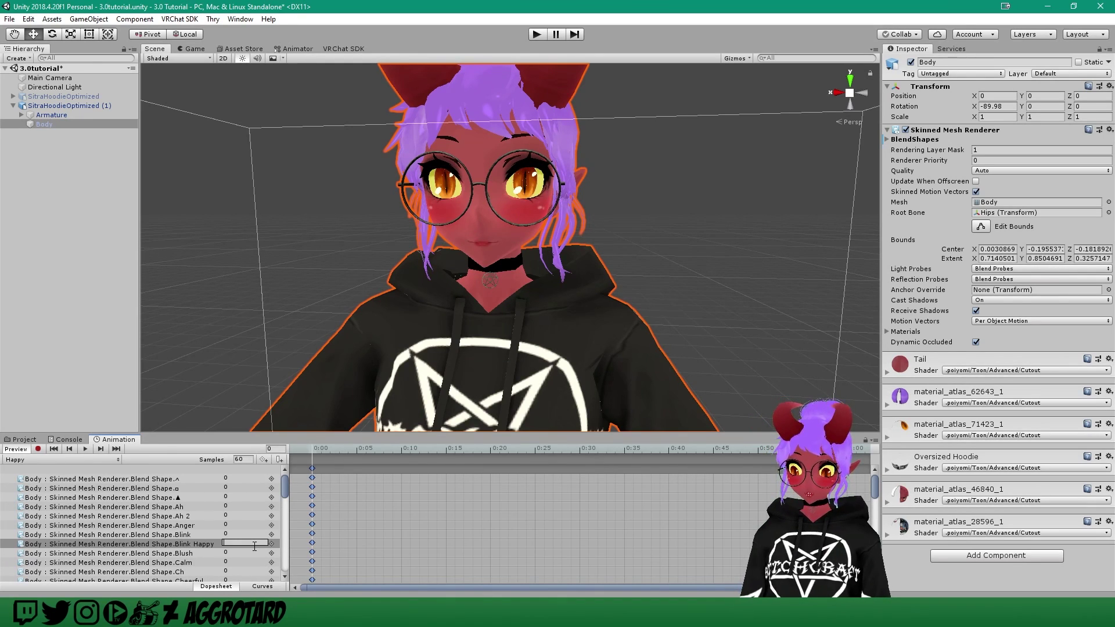
{"action": "type", "text": "200"}
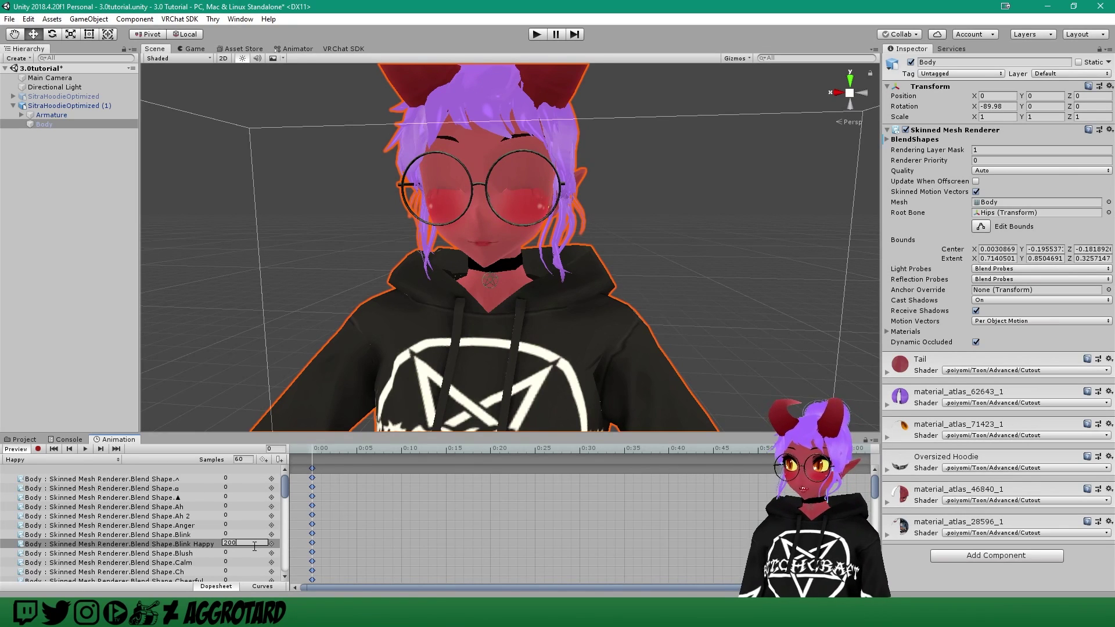
{"action": "key", "text": "BackSpace"}
{"action": "key", "text": "BackSpace"}
{"action": "key", "text": "BackSpace"}
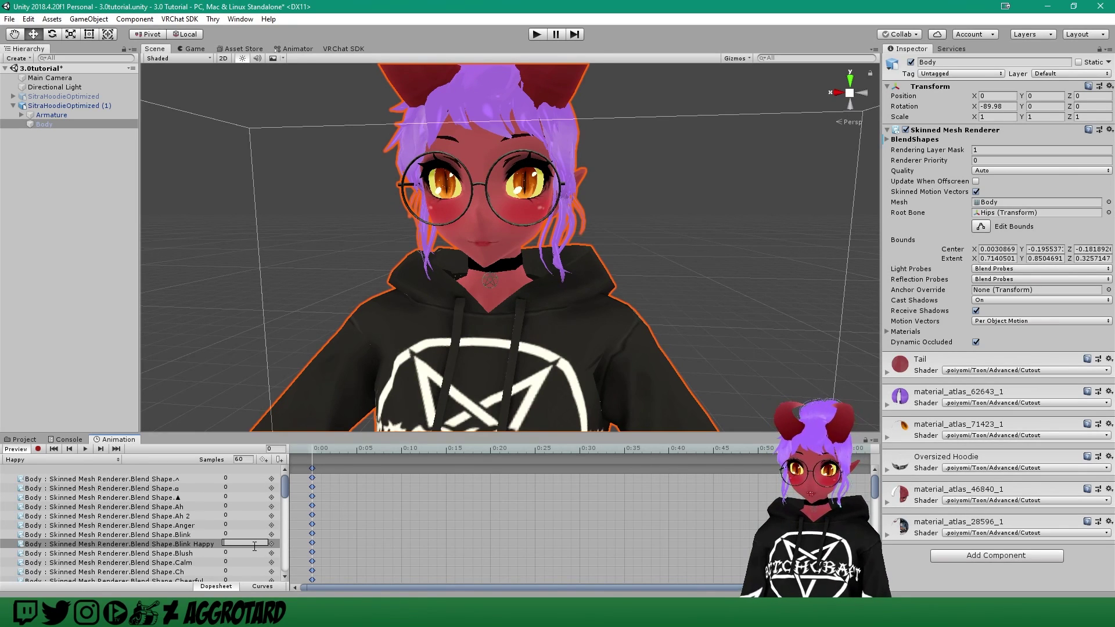
{"action": "type", "text": "100"}
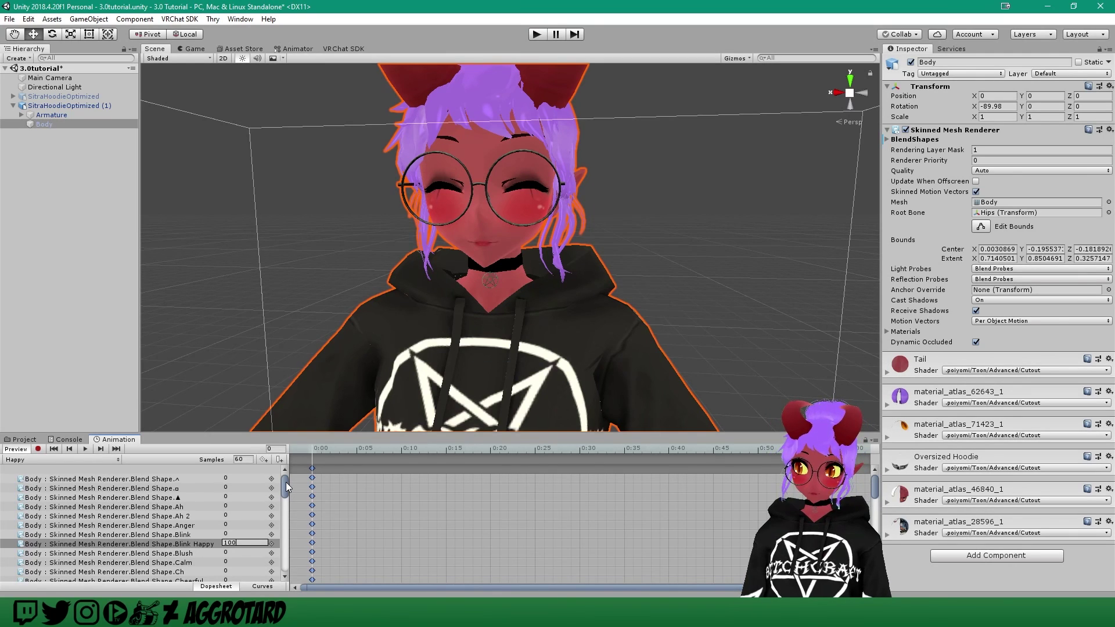
Step: Set the Wa blend shape to 70 in the Happy clip
{"action": "left_click_drag", "start_coordinate": [286, 482], "coordinate": [287, 532]}
{"action": "left_click", "coordinate": [184, 546]}
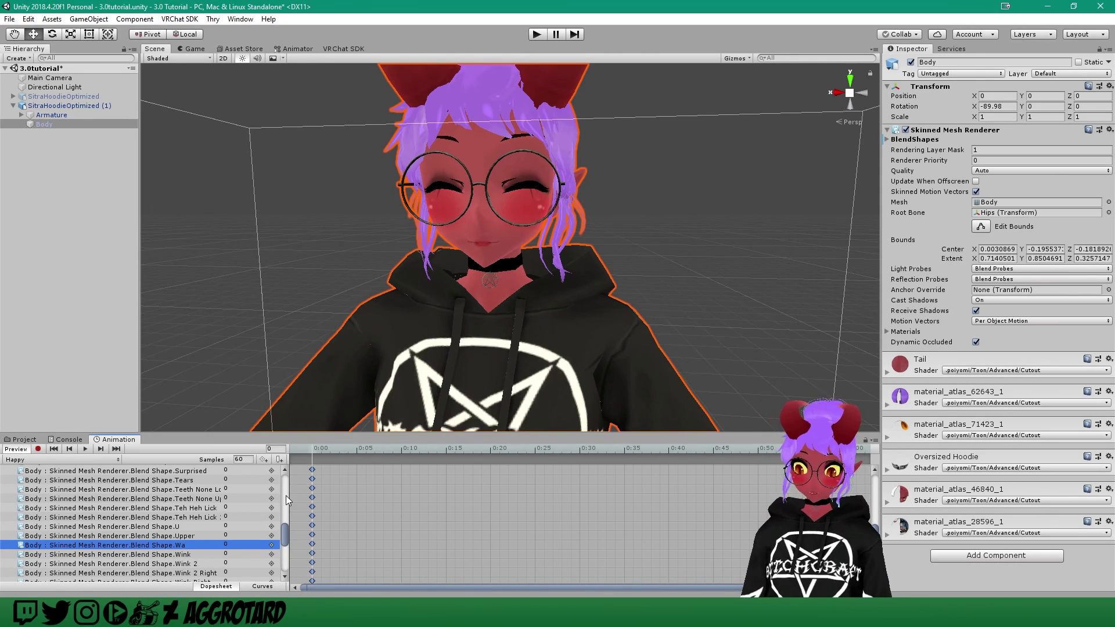
{"action": "mouse_move", "coordinate": [286, 496]}
{"action": "left_mouse_down"}
{"action": "mouse_move", "coordinate": [325, 496]}
{"action": "mouse_move", "coordinate": [300, 497]}
{"action": "left_mouse_up"}
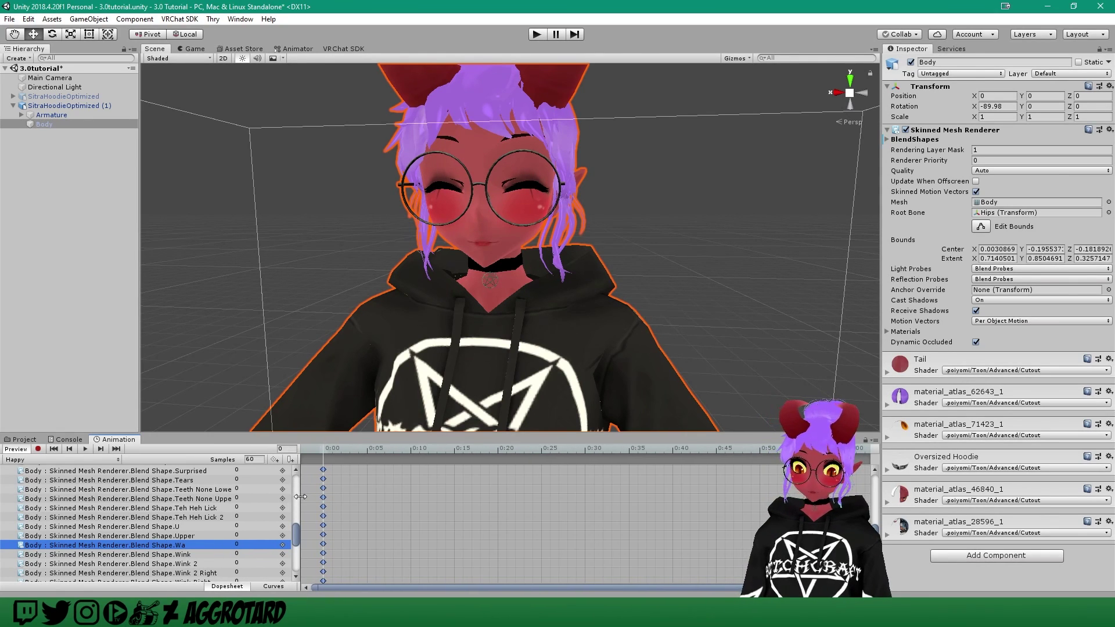
{"action": "left_click", "coordinate": [242, 537]}
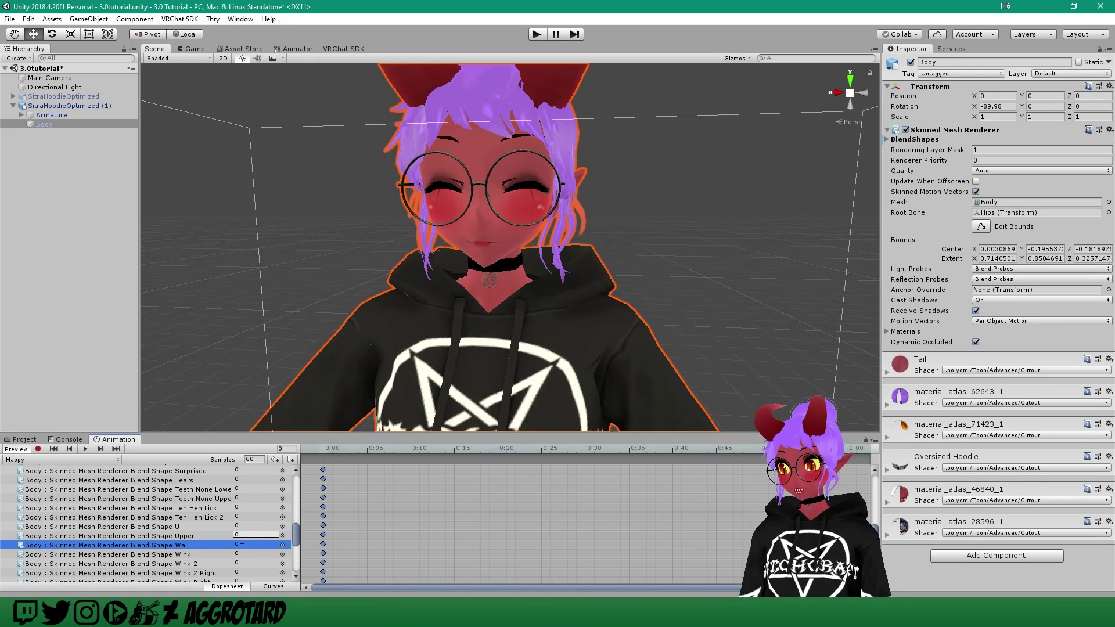
{"action": "left_click", "coordinate": [246, 544]}
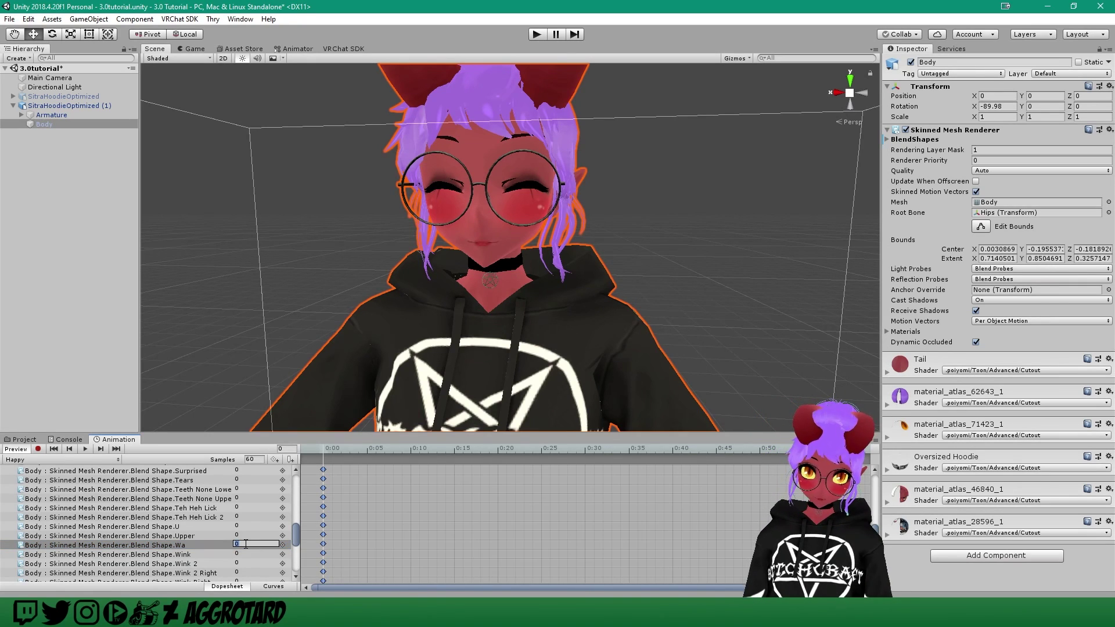
{"action": "type", "text": "70"}
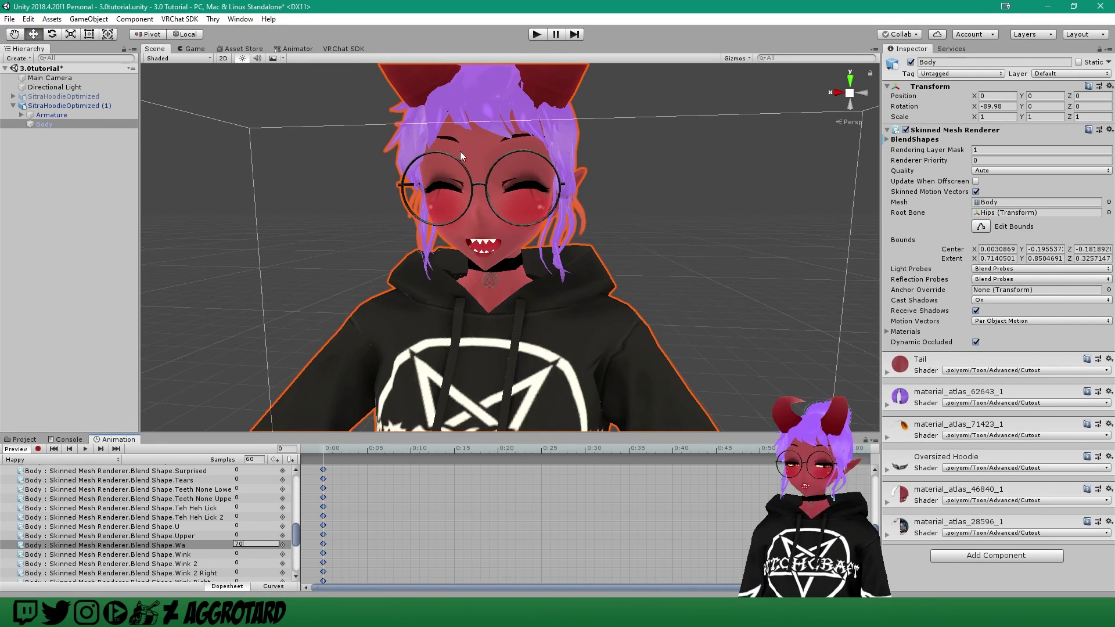
Step: Add keyframes for all of the Happy clip's blend shapes at frame 1, and exit the animation preview from frame 0
{"action": "scroll", "coordinate": [297, 534], "scroll_direction": "up", "scroll_amount": 10}
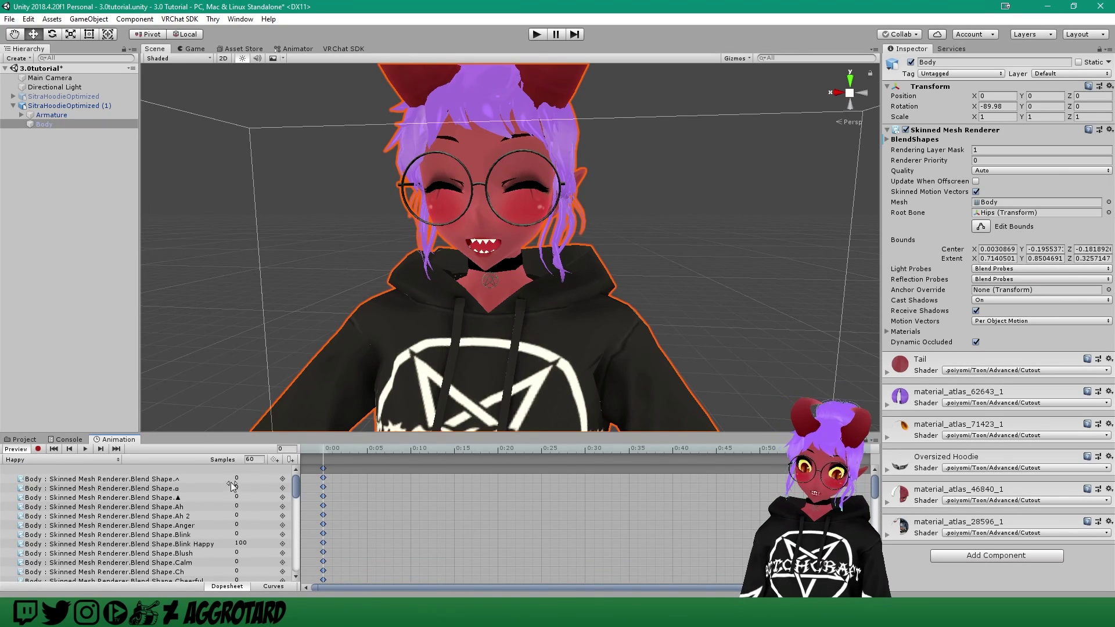
{"action": "mouse_move", "coordinate": [292, 482]}
{"action": "left_mouse_down"}
{"action": "mouse_move", "coordinate": [301, 544]}
{"action": "mouse_move", "coordinate": [307, 481]}
{"action": "left_mouse_up"}
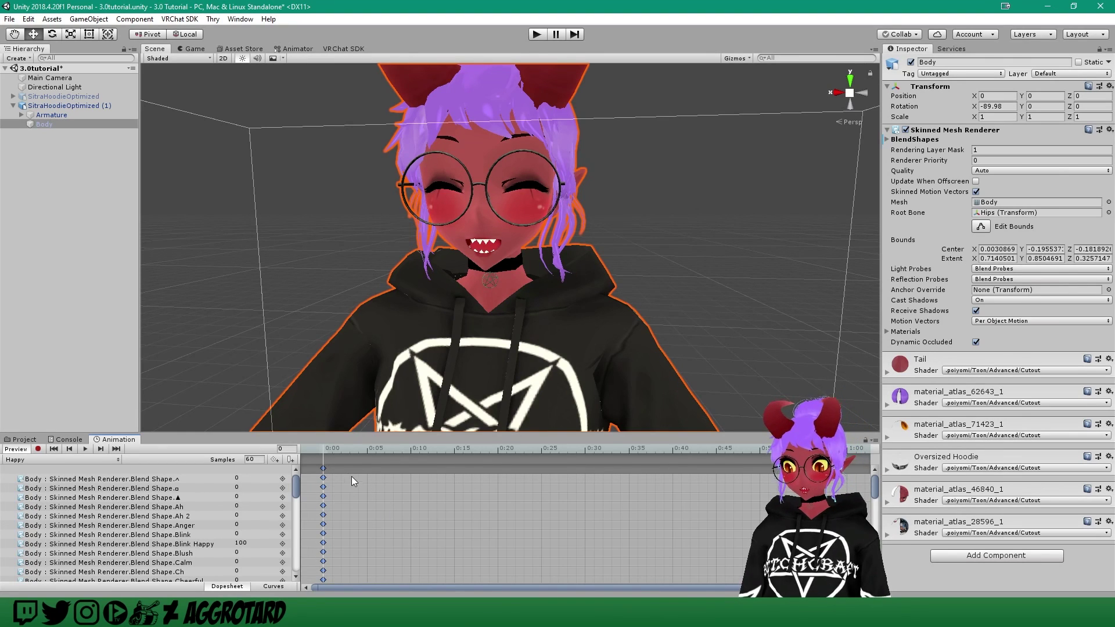
{"action": "left_click", "coordinate": [326, 468]}
{"action": "left_click", "coordinate": [323, 468]}
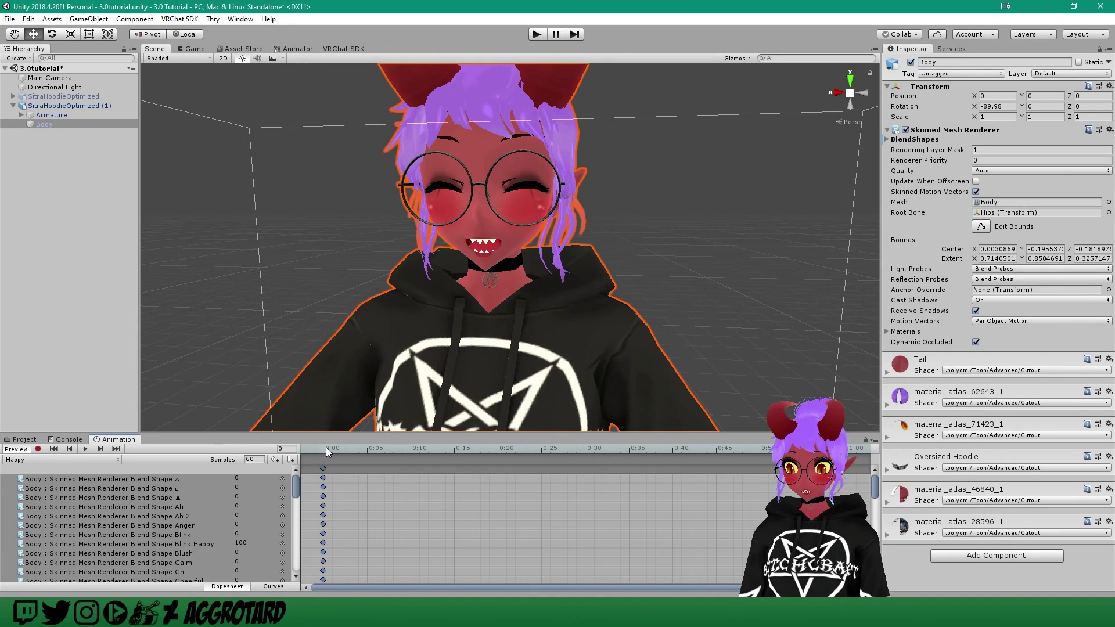
{"action": "left_click", "coordinate": [330, 447]}
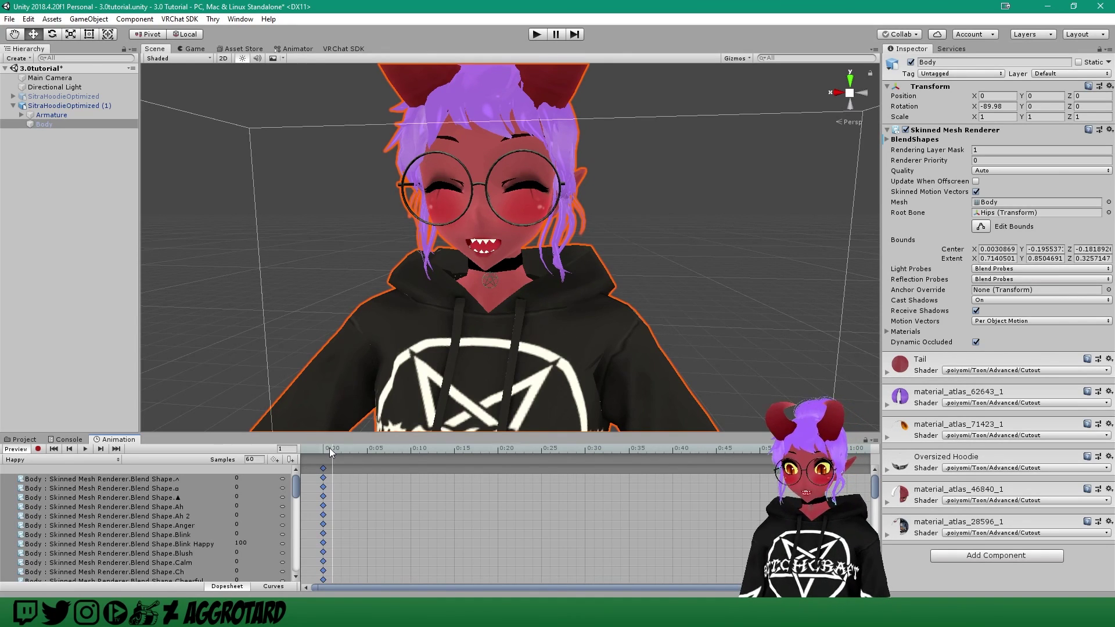
{"action": "left_click", "coordinate": [292, 449]}
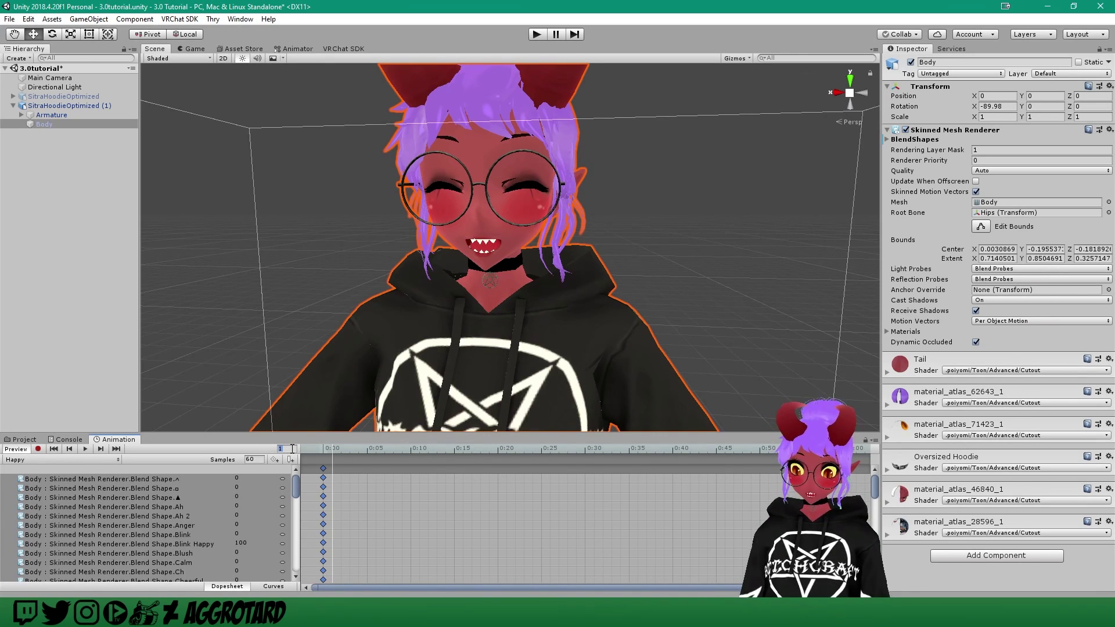
{"action": "type", "text": "1"}
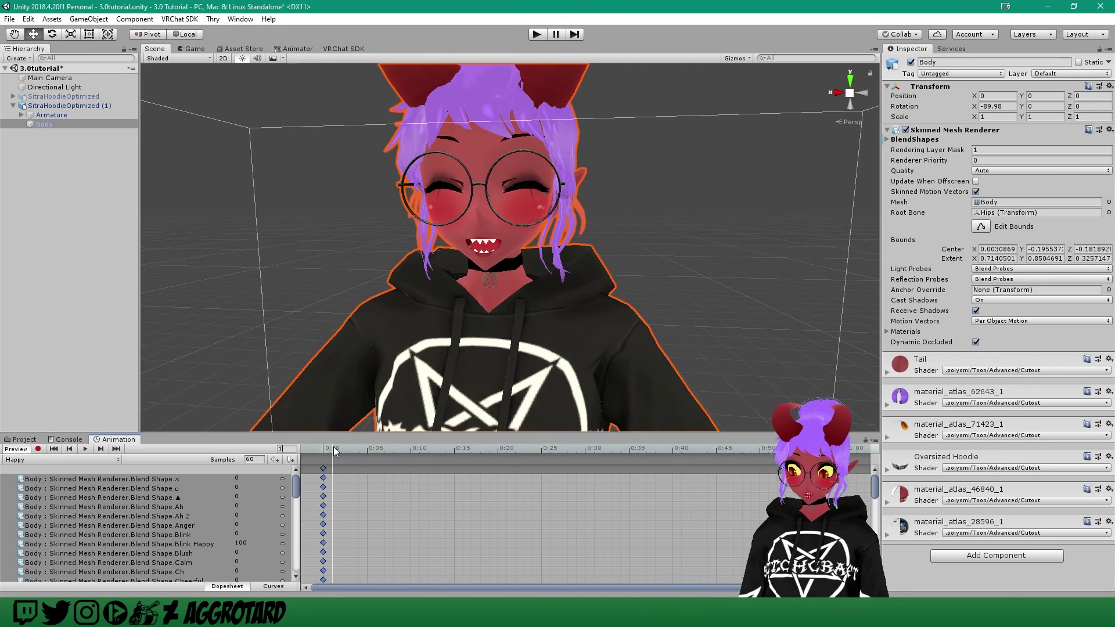
{"action": "left_click", "coordinate": [336, 474]}
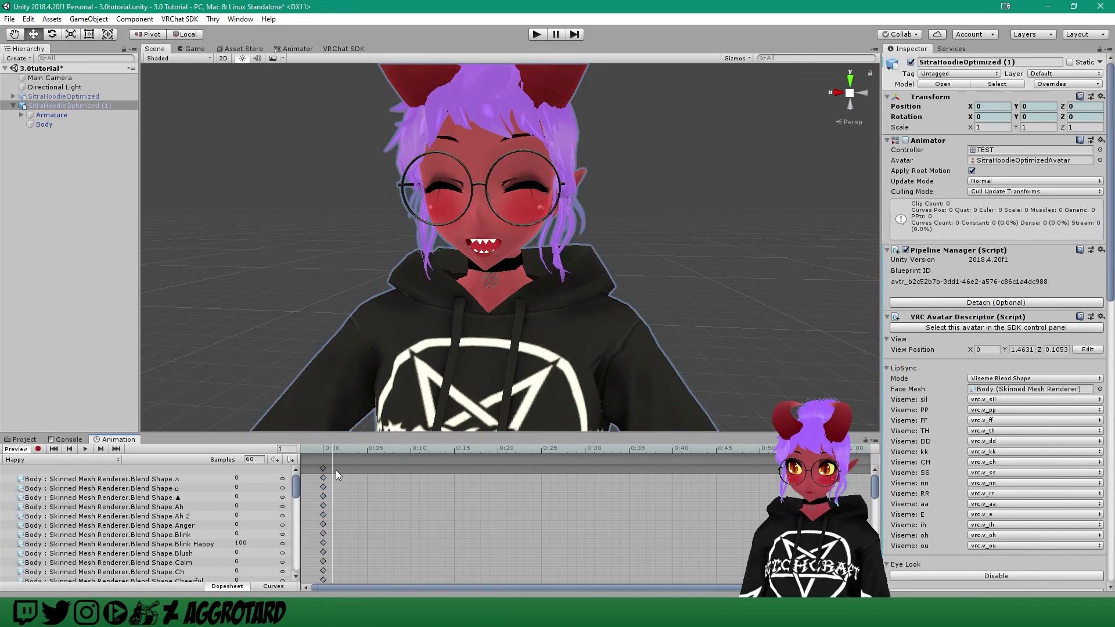
{"action": "double_click", "coordinate": [337, 468]}
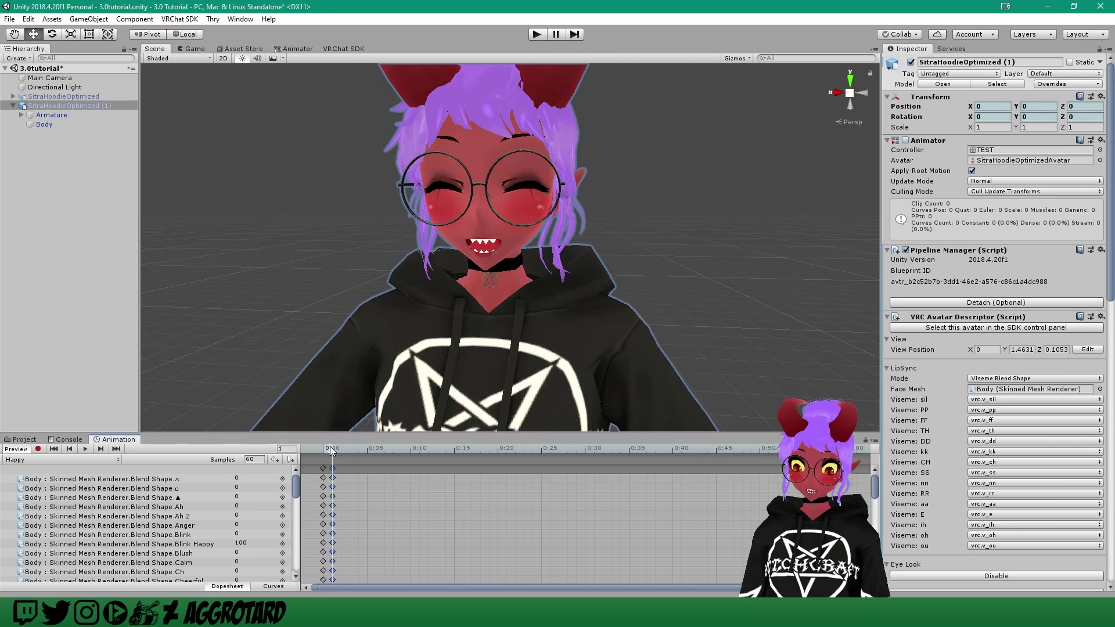
{"action": "left_click_drag", "start_coordinate": [330, 446], "coordinate": [315, 444]}
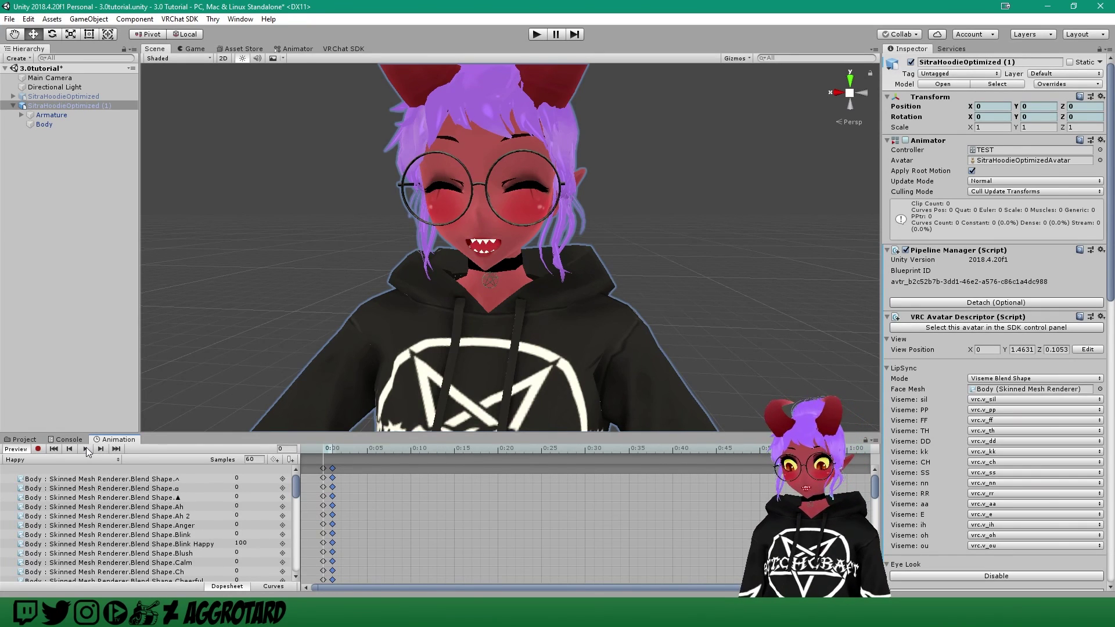
{"action": "left_click", "coordinate": [39, 448]}
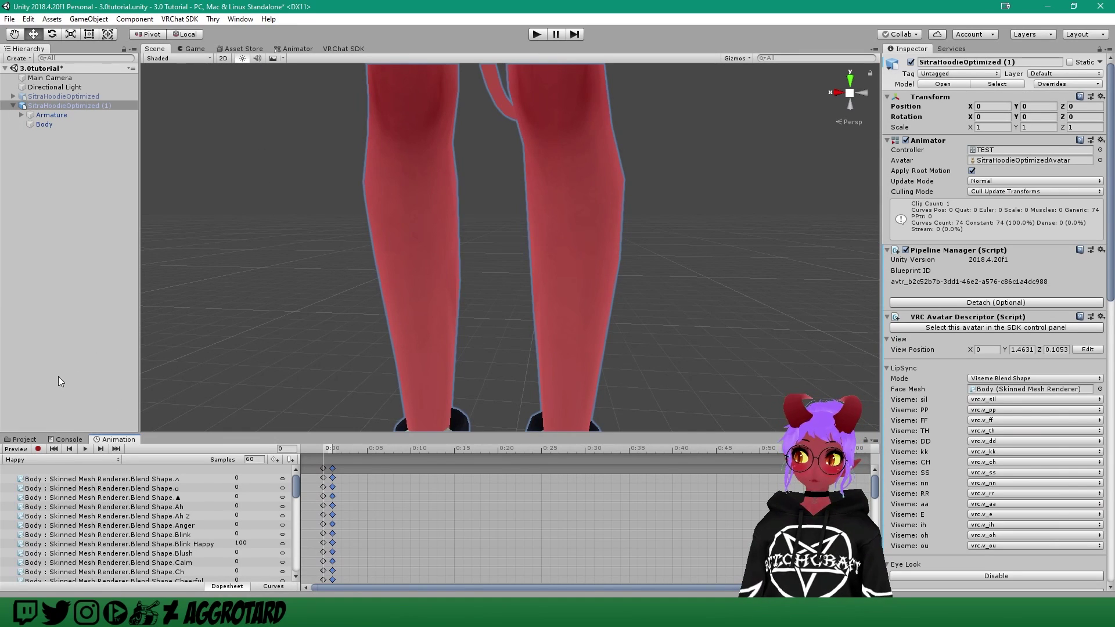
Step: Delete the existing Sad clip from the Animations folder
{"action": "left_click", "coordinate": [23, 440]}
{"action": "left_click", "coordinate": [240, 492]}
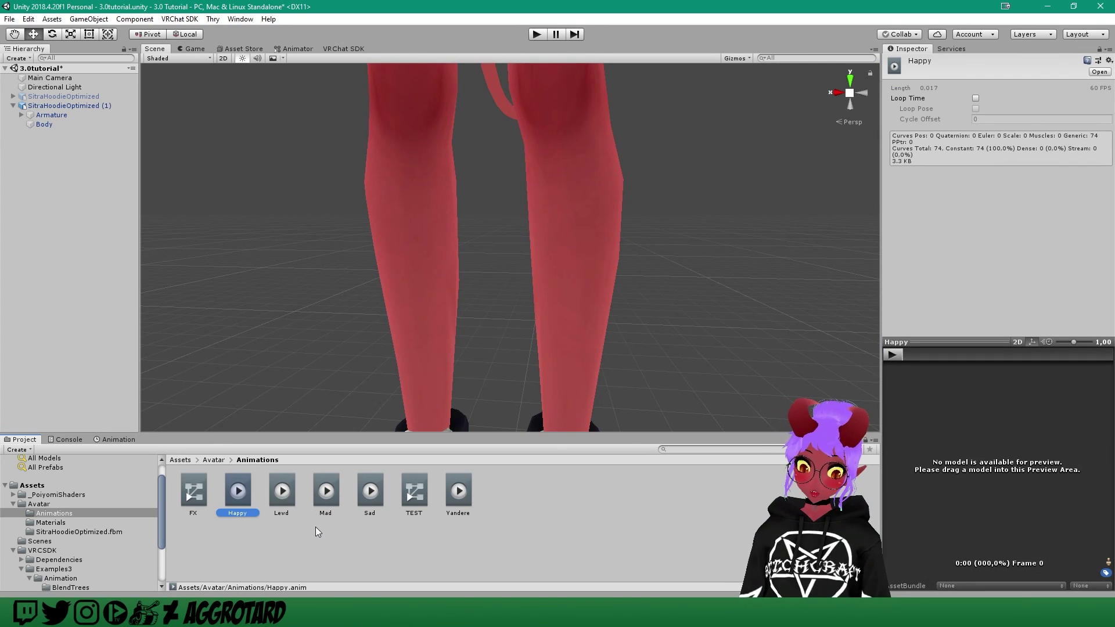
{"action": "left_click", "coordinate": [372, 500]}
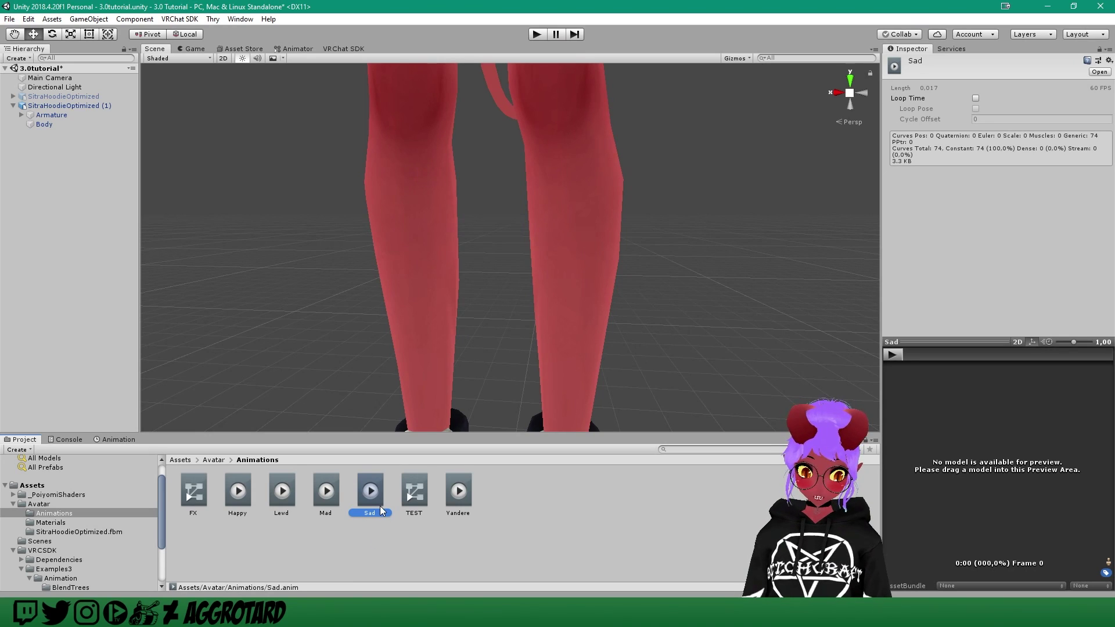
{"action": "key", "text": "Delete"}
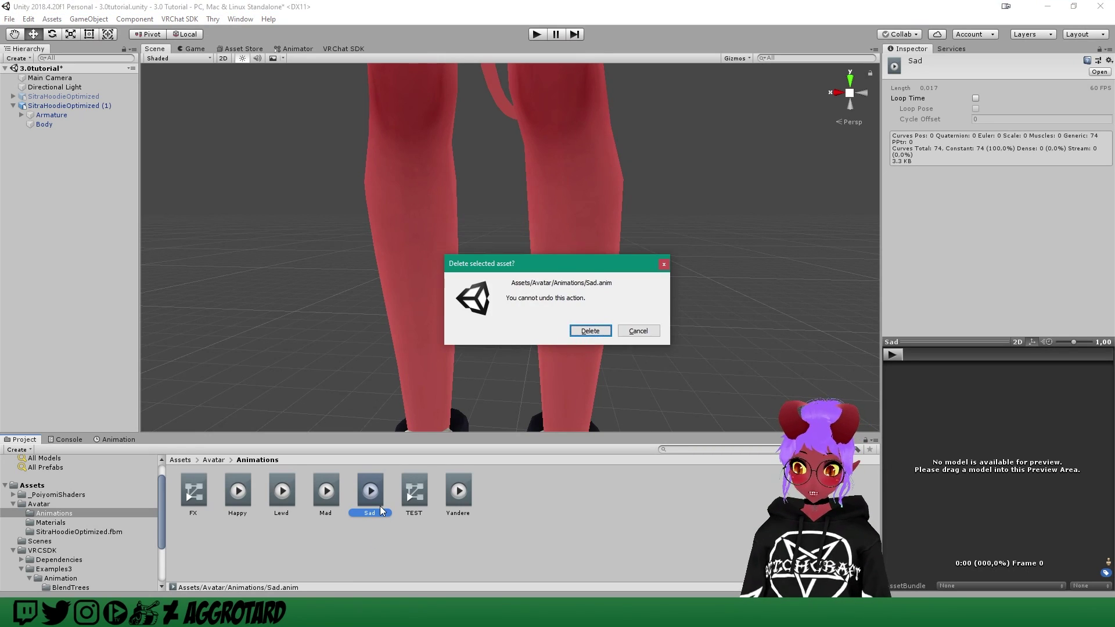
{"action": "left_click", "coordinate": [588, 330]}
Step: Create a new animation clip in the Animations folder and name it SAd
{"action": "right_click", "coordinate": [489, 514]}
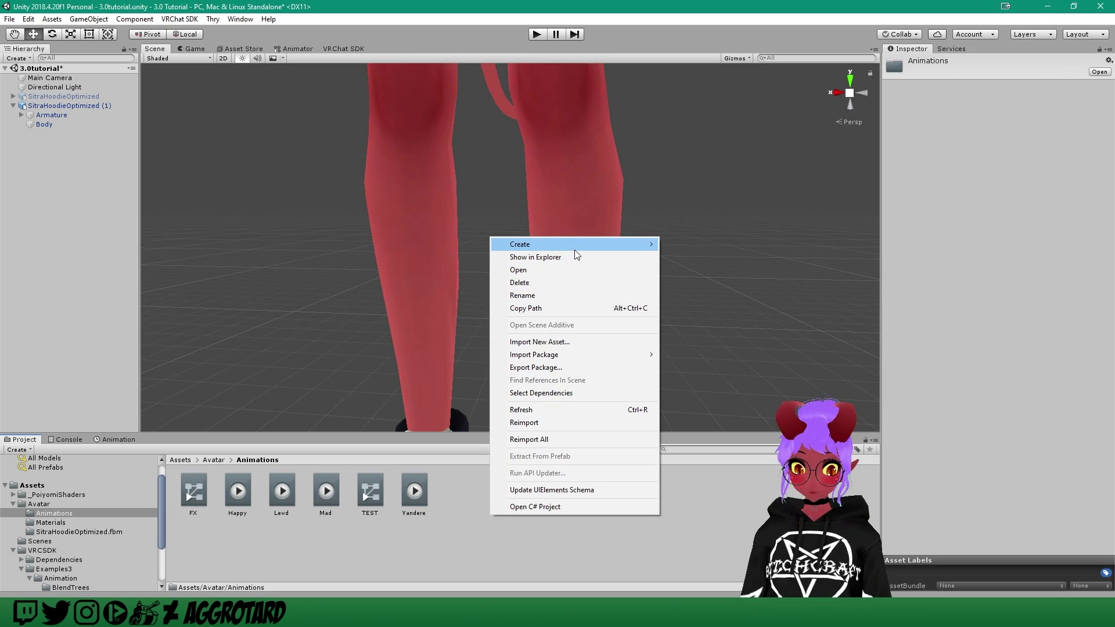
{"action": "mouse_move", "coordinate": [574, 250]}
{"action": "left_click", "coordinate": [726, 456]}
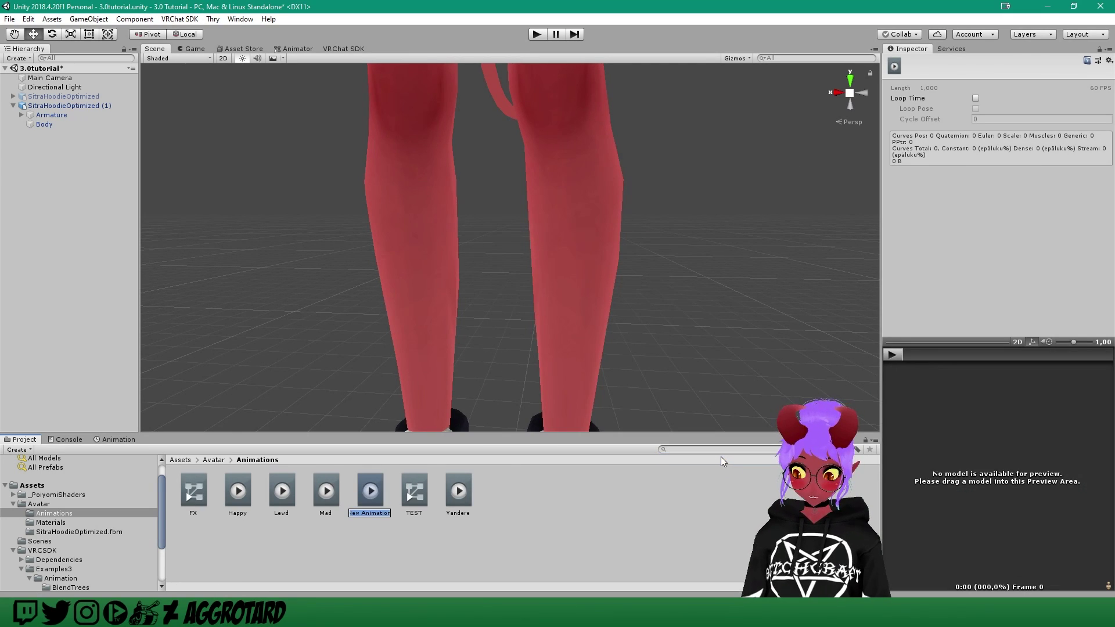
{"action": "type", "text": "SAd"}
{"action": "key", "text": "Return"}
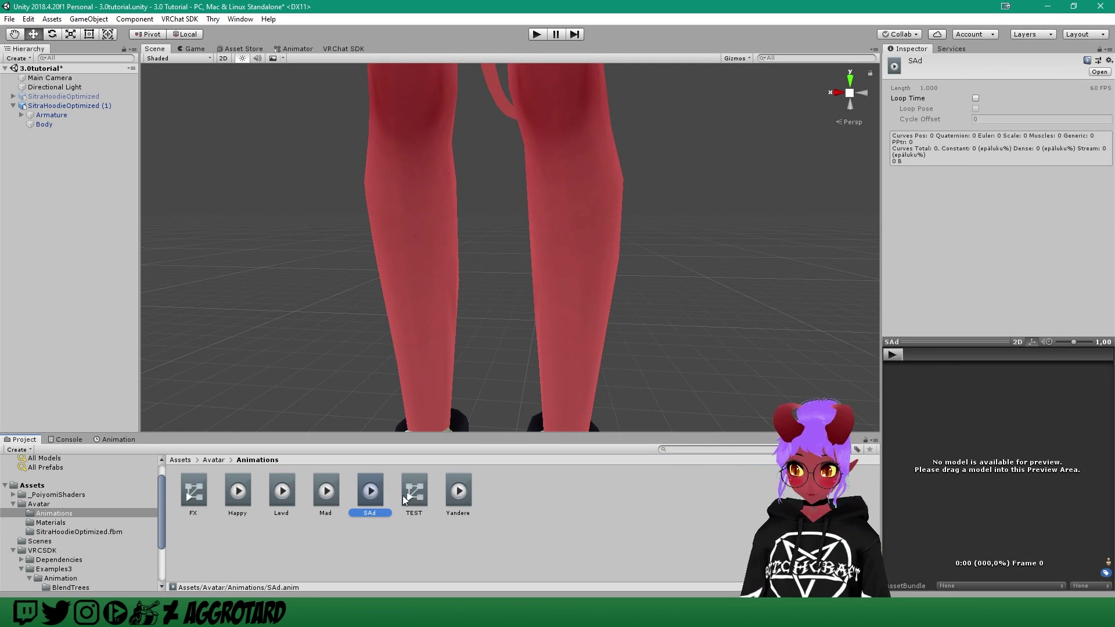
Step: Rename the new SAd animation clip as Sad
{"action": "right_click", "coordinate": [367, 500]}
{"action": "left_click", "coordinate": [416, 280]}
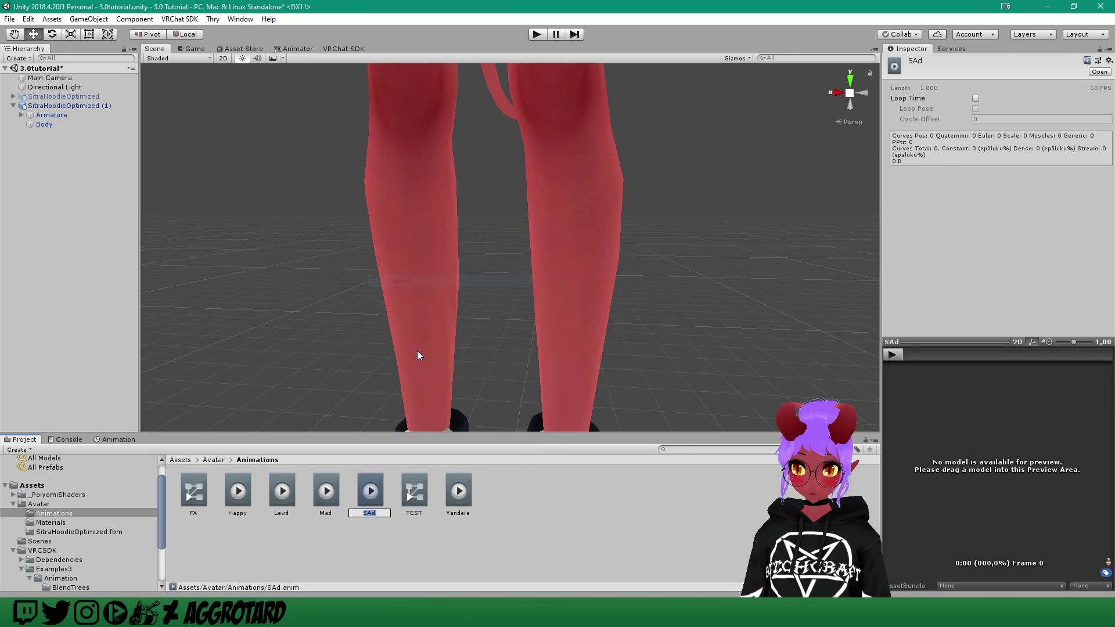
{"action": "type", "text": "sad"}
{"action": "key", "text": "BackSpace"}
{"action": "key", "text": "BackSpace"}
{"action": "key", "text": "BackSpace"}
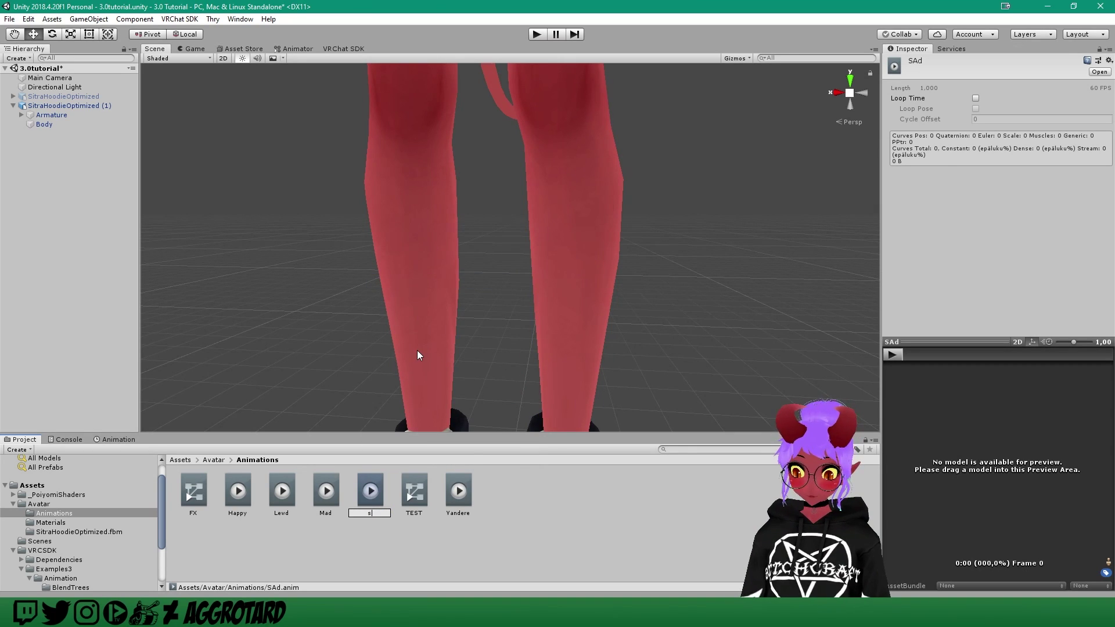
{"action": "type", "text": "Sad"}
{"action": "key", "text": "Return"}
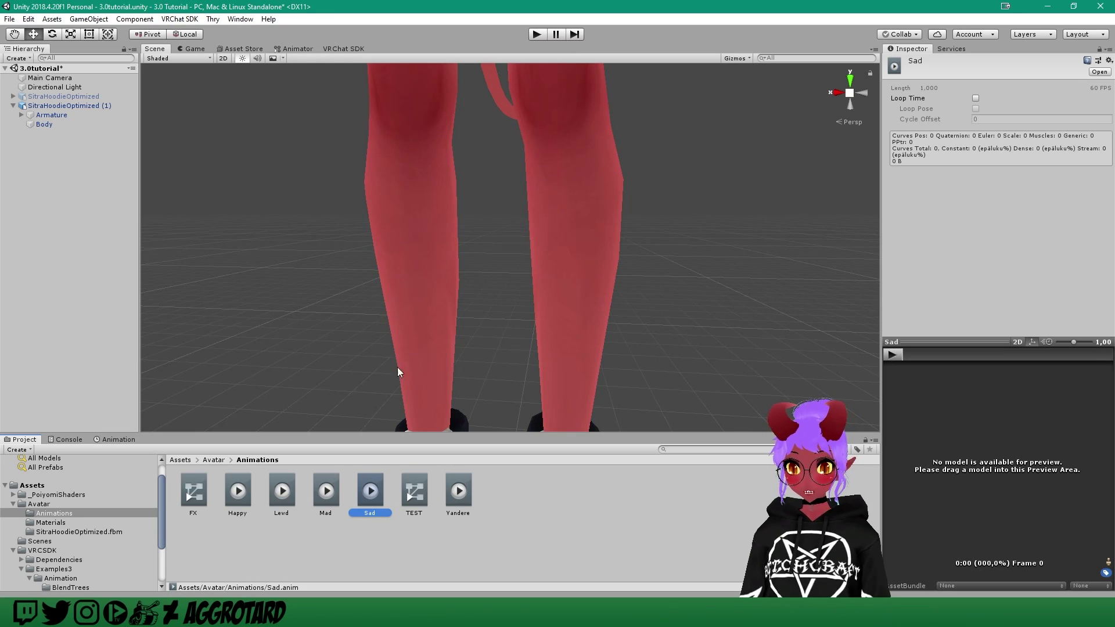
Step: Replace the Happy state in the TEST animator controller with the Sad clip as its default state
{"action": "double_click", "coordinate": [415, 493]}
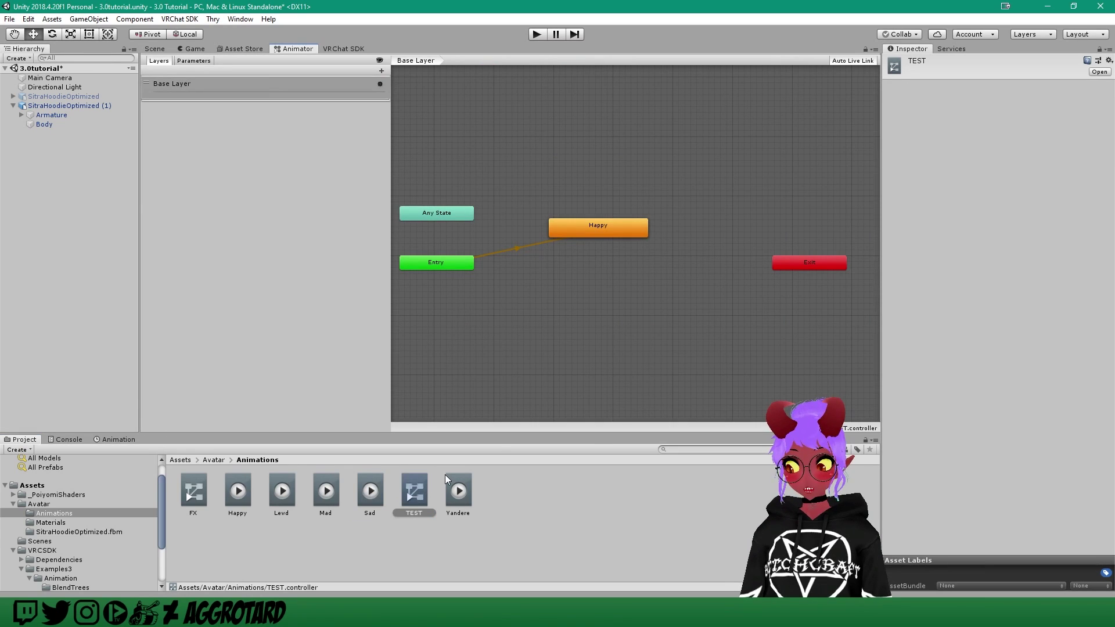
{"action": "left_click", "coordinate": [607, 228]}
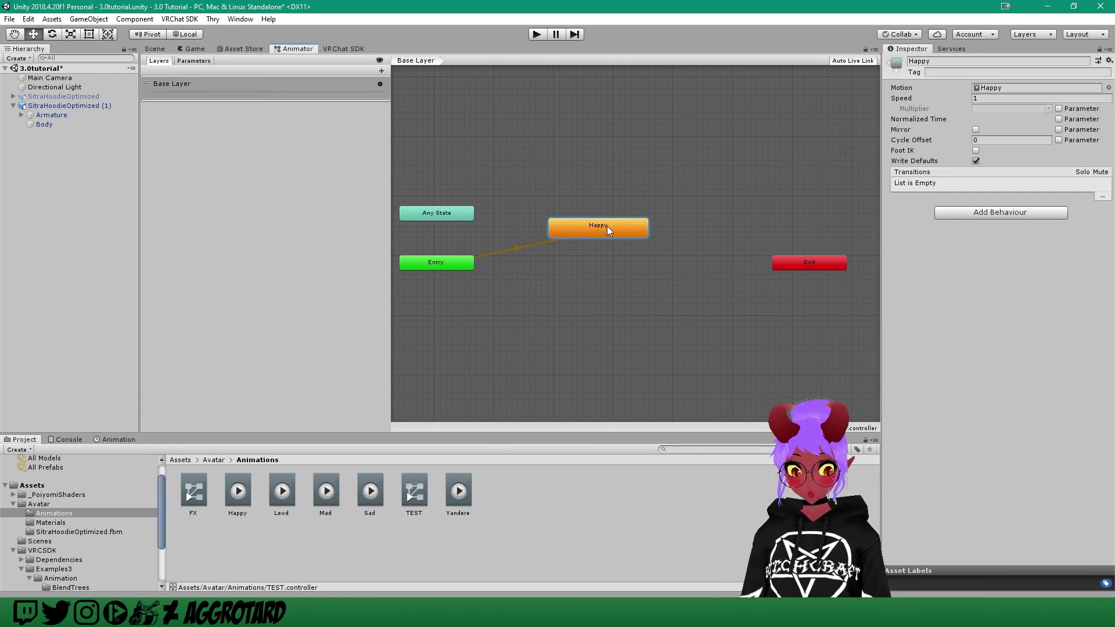
{"action": "key", "text": "Delete"}
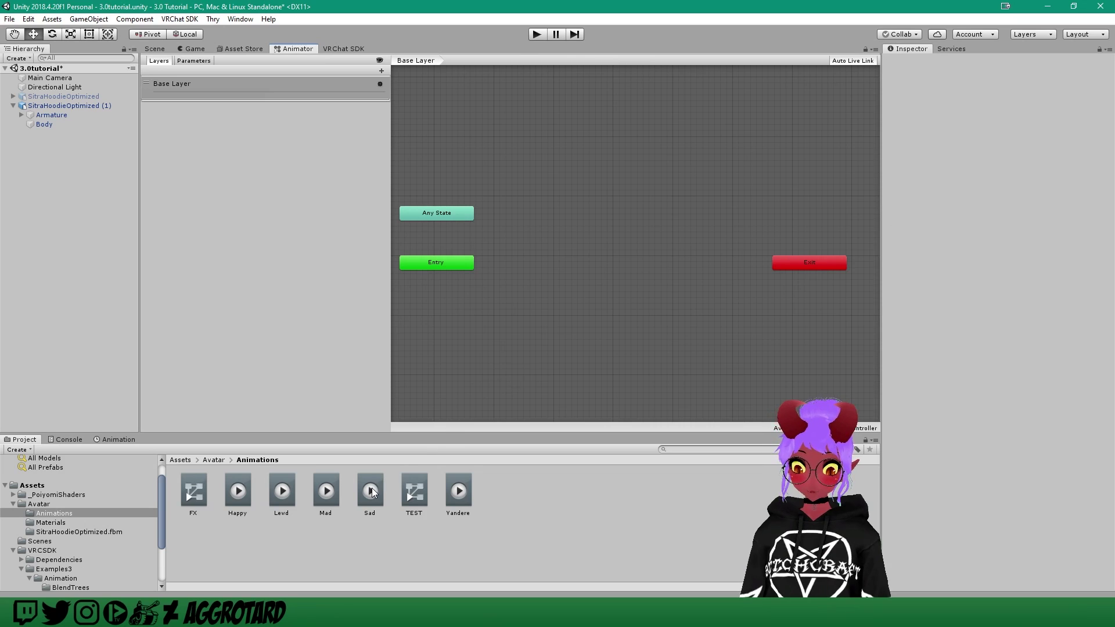
{"action": "left_click_drag", "start_coordinate": [372, 491], "coordinate": [501, 312]}
{"action": "left_click_drag", "start_coordinate": [546, 229], "coordinate": [545, 228]}
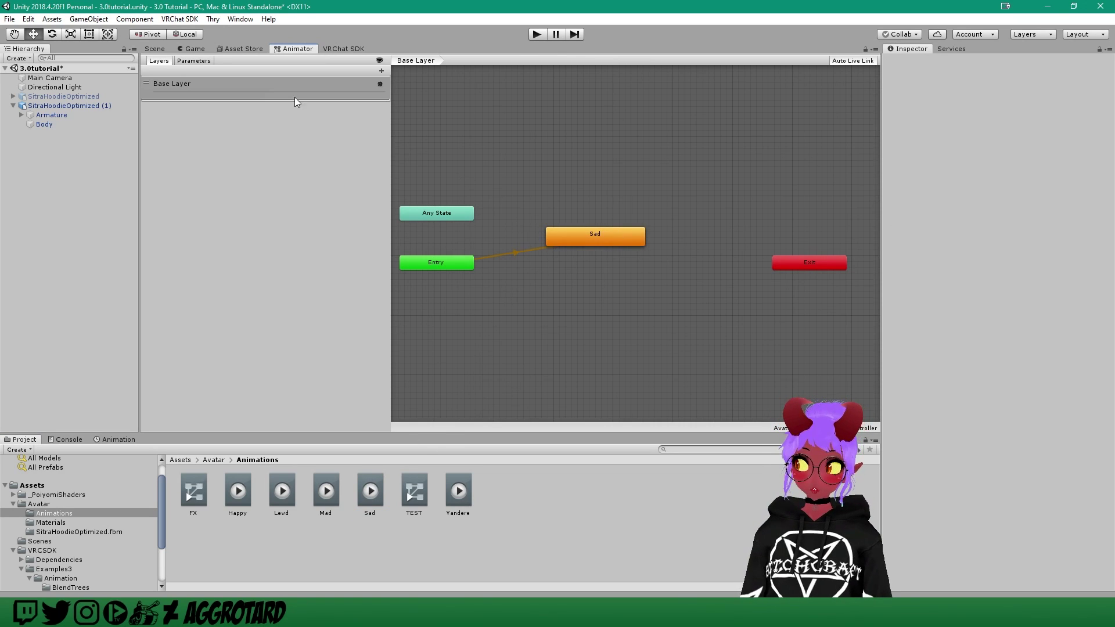
Step: Open the Sad clip for animation editing with the scene view showing, and turn on its animation preview
{"action": "left_click", "coordinate": [169, 49]}
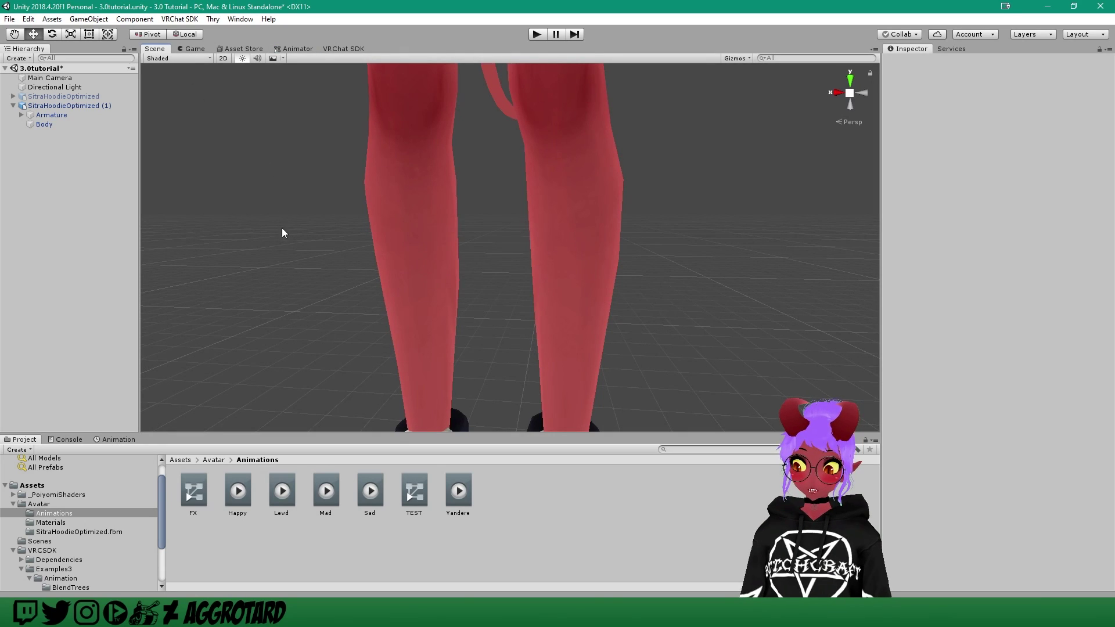
{"action": "left_click", "coordinate": [117, 439]}
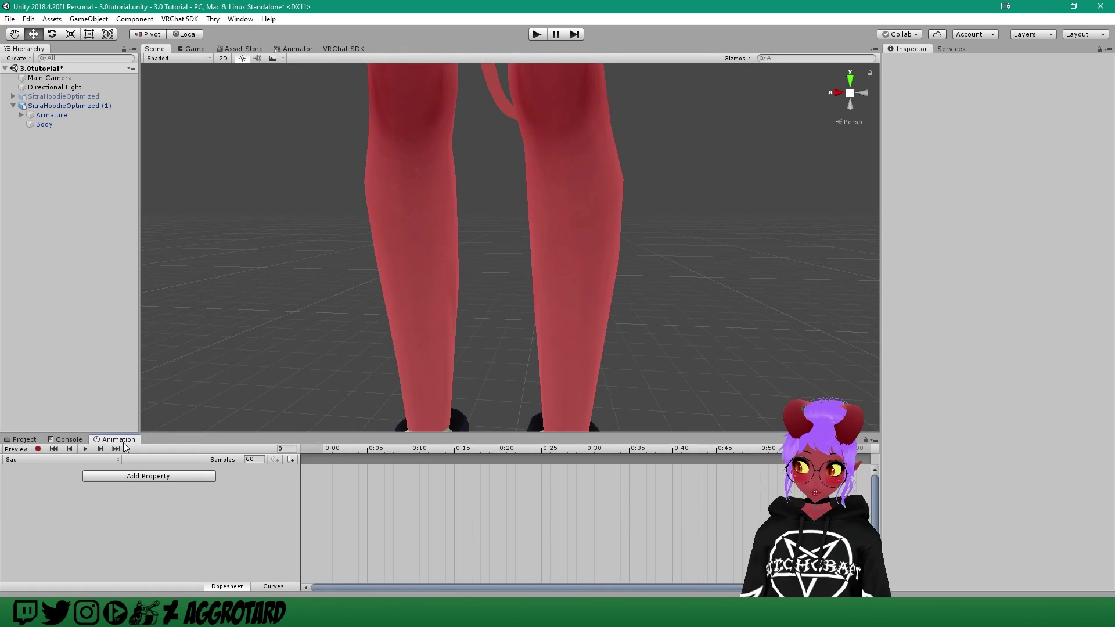
{"action": "left_click", "coordinate": [17, 451]}
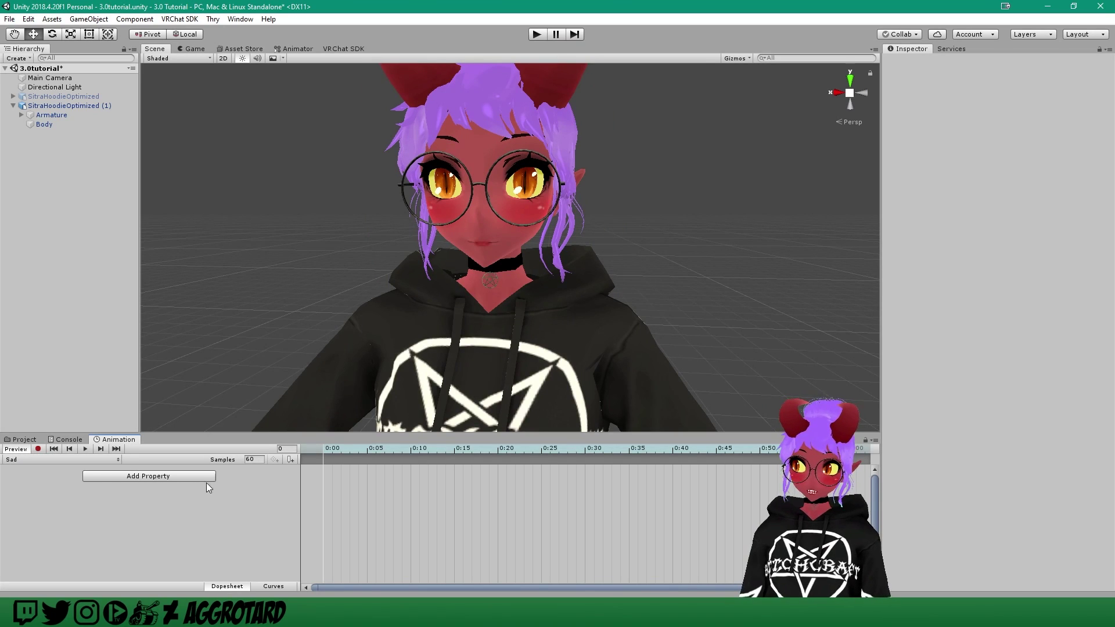
Step: Add all of the Body's Skinned Mesh Renderer blend shapes to the Sad clip, and delete the keyframes at 1:00
{"action": "left_click", "coordinate": [168, 477]}
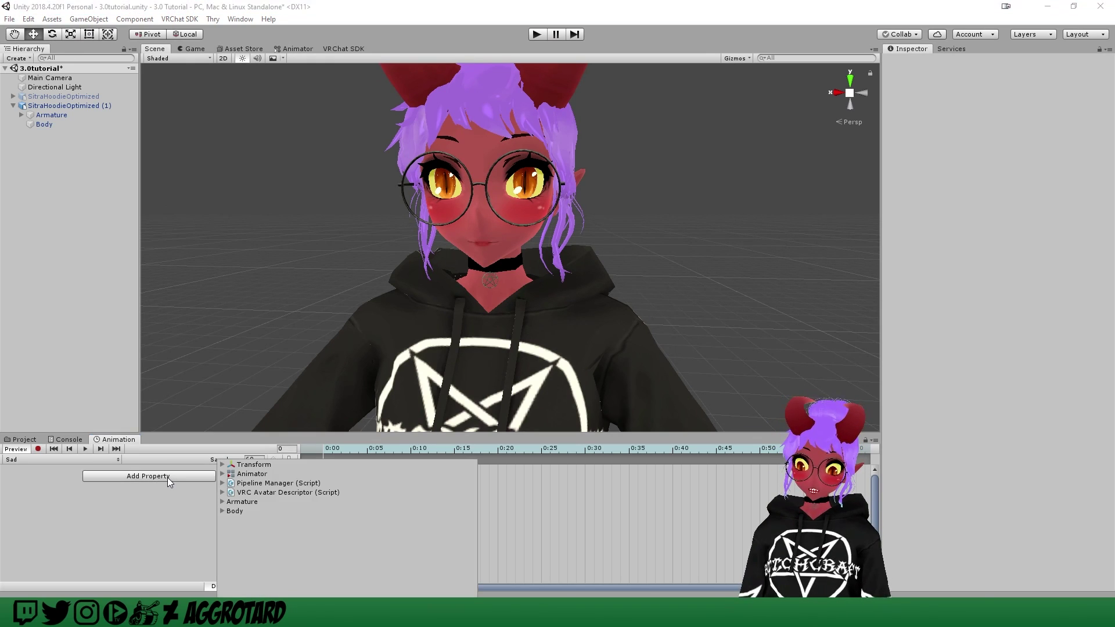
{"action": "left_click", "coordinate": [223, 512]}
{"action": "left_click", "coordinate": [230, 540]}
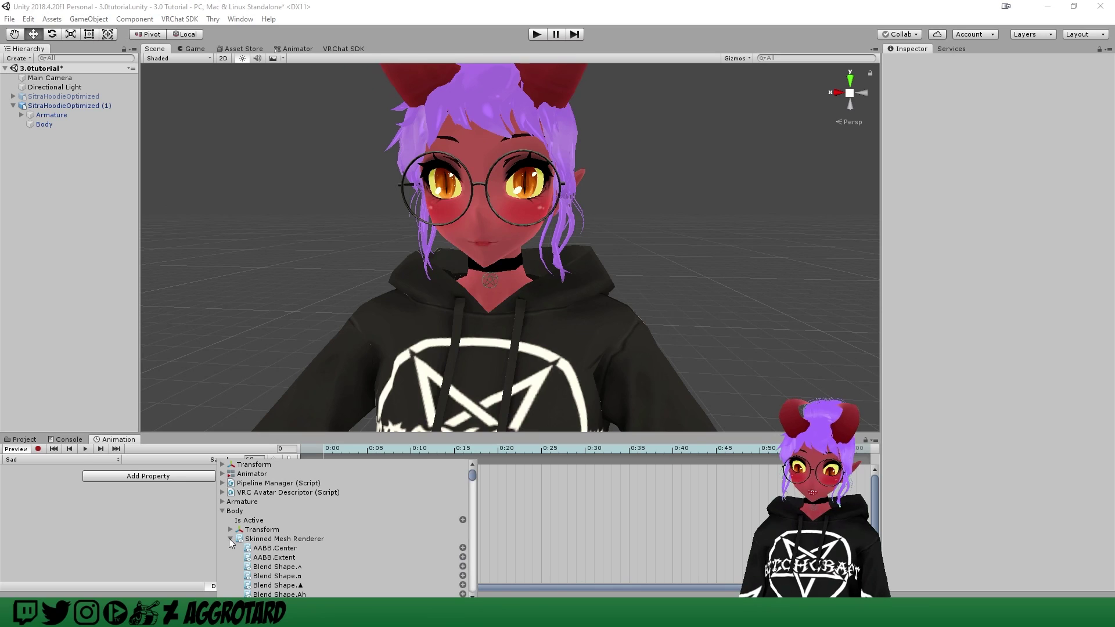
{"action": "scroll", "coordinate": [261, 540], "scroll_direction": "down", "scroll_amount": 2}
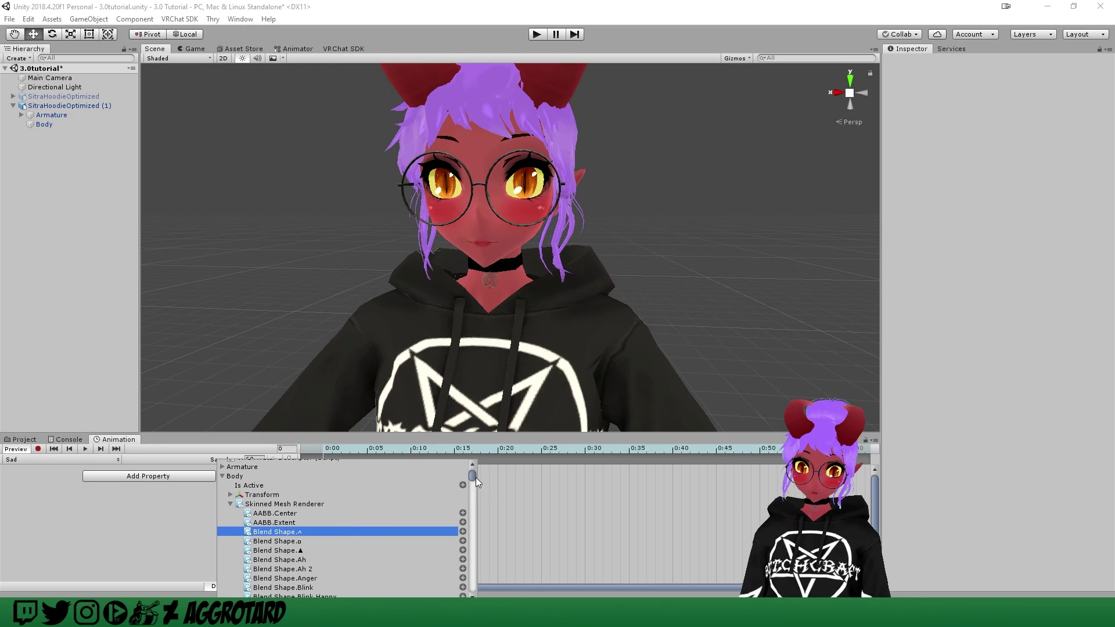
{"action": "scroll", "coordinate": [471, 479], "scroll_direction": "down", "scroll_amount": 15}
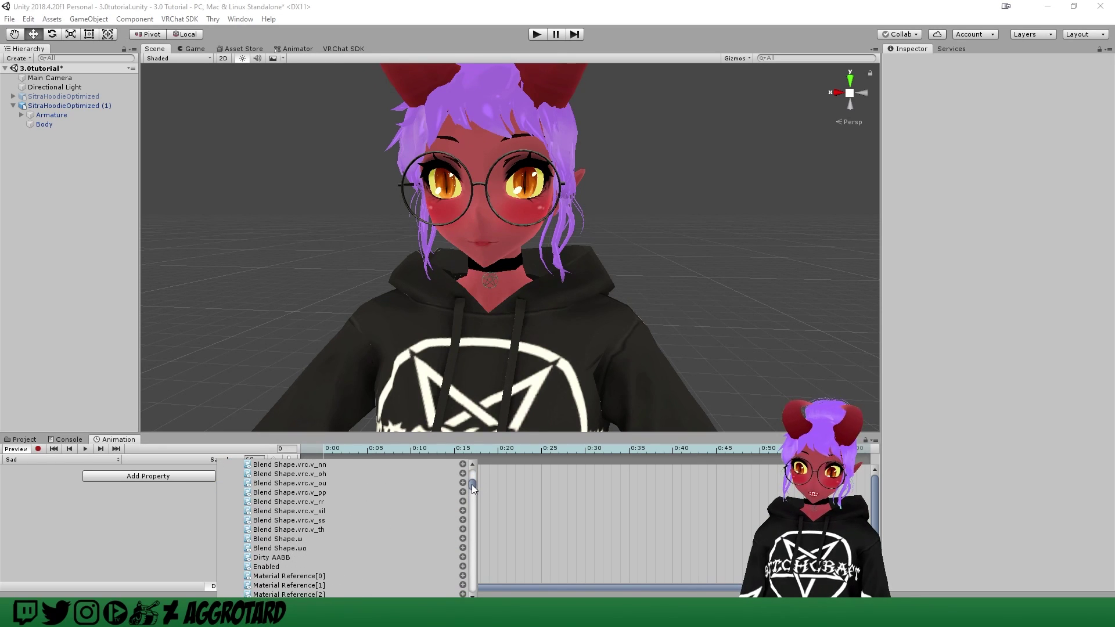
{"action": "left_click", "coordinate": [283, 549], "text": "shift"}
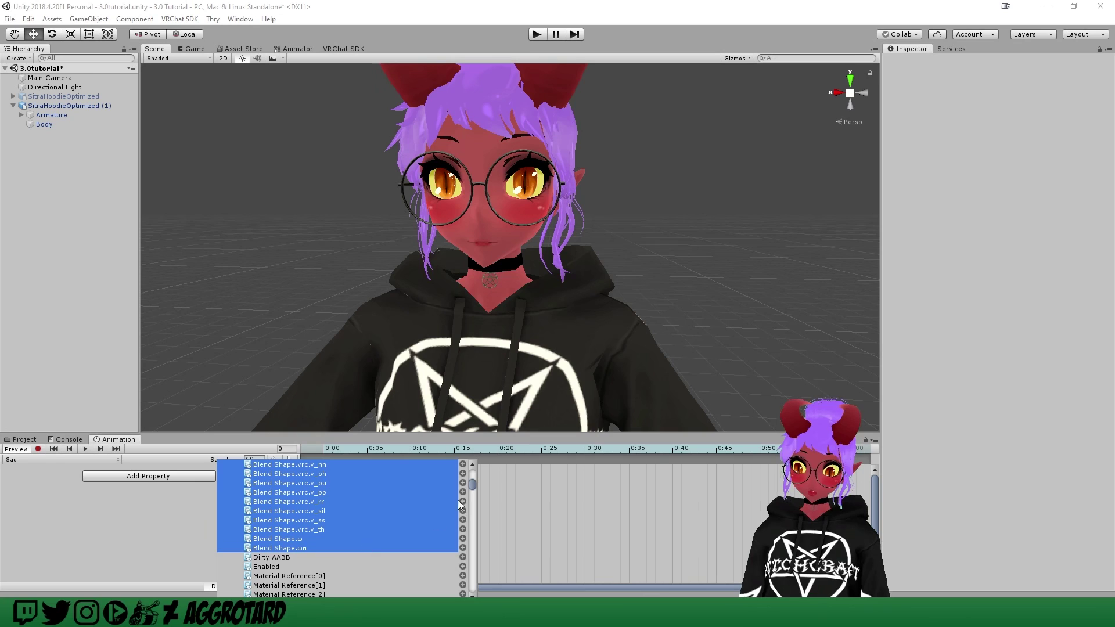
{"action": "mouse_move", "coordinate": [471, 484]}
{"action": "left_mouse_down"}
{"action": "mouse_move", "coordinate": [464, 587]}
{"action": "mouse_move", "coordinate": [478, 479]}
{"action": "left_mouse_up"}
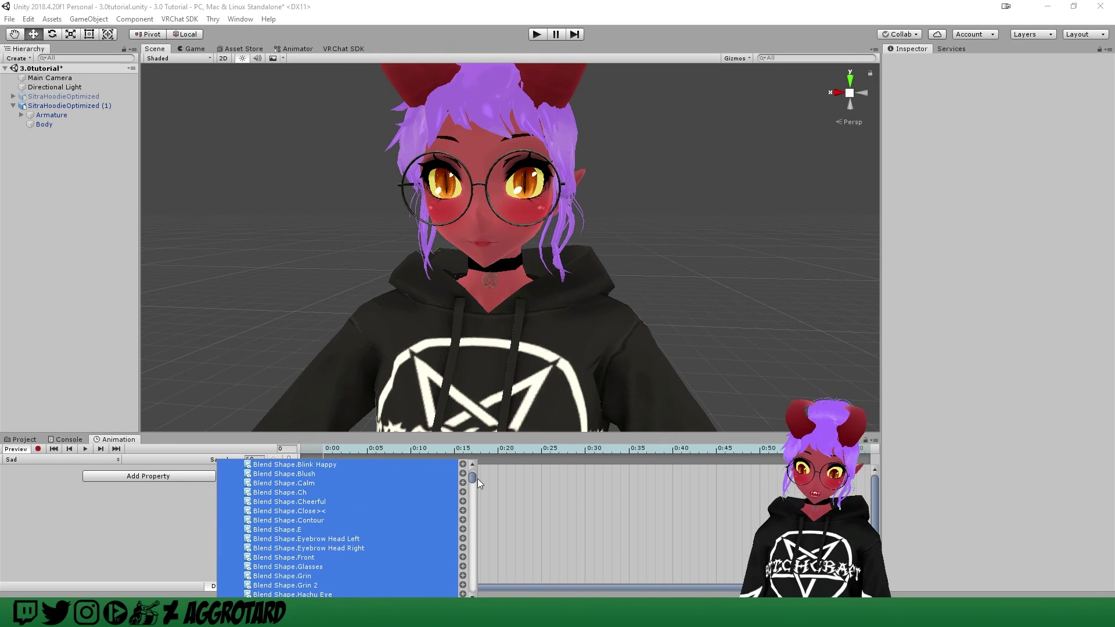
{"action": "right_click", "coordinate": [297, 489]}
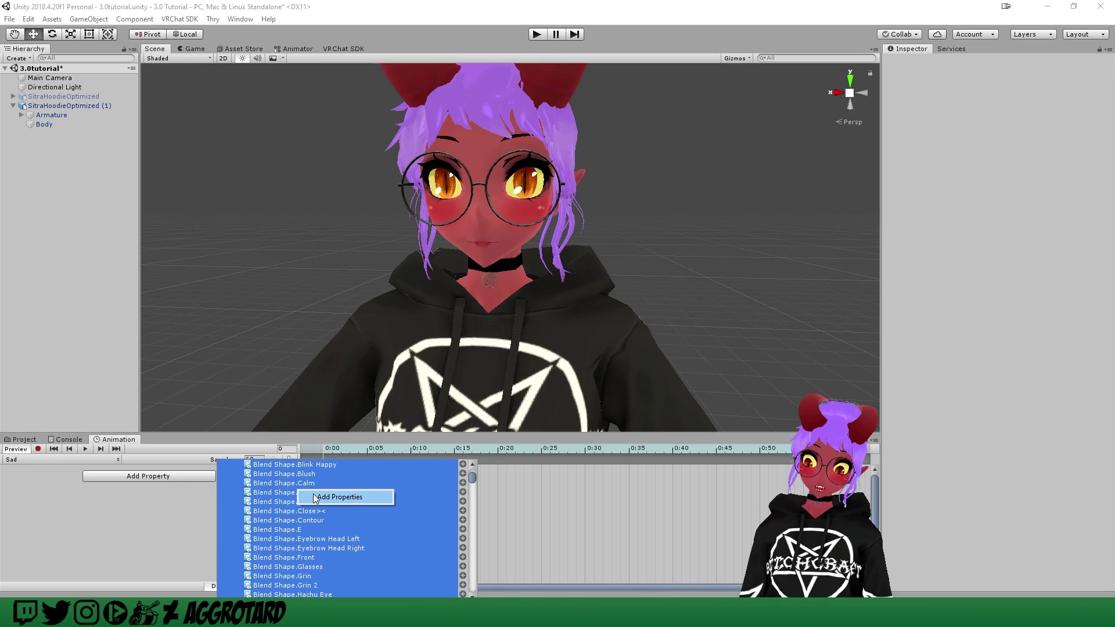
{"action": "left_click", "coordinate": [339, 497]}
{"action": "left_click", "coordinate": [517, 503]}
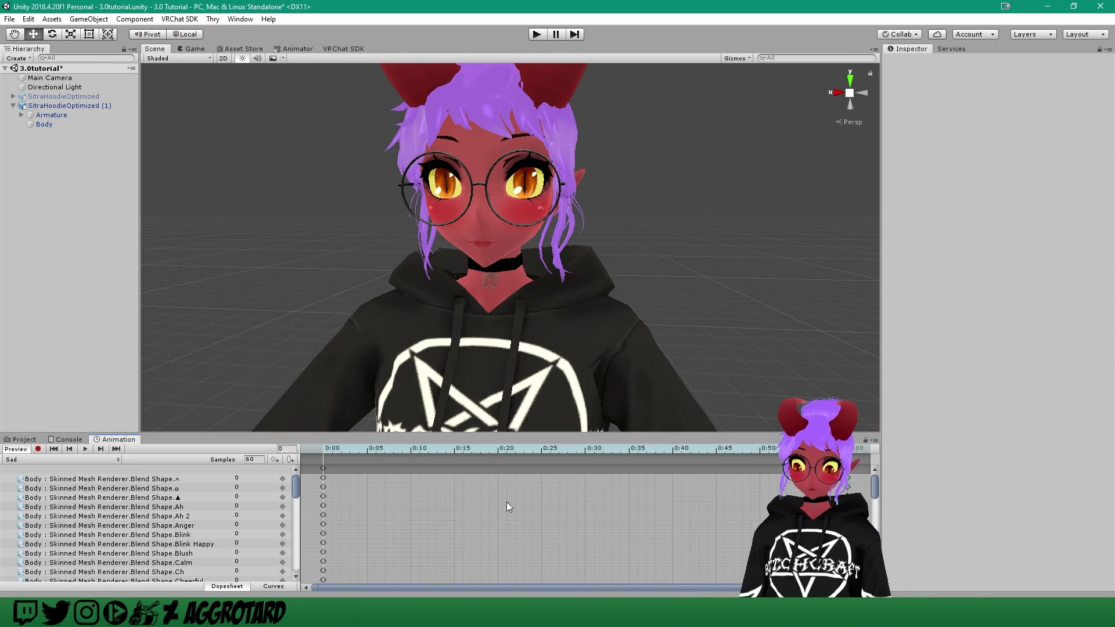
{"action": "left_click", "coordinate": [848, 468]}
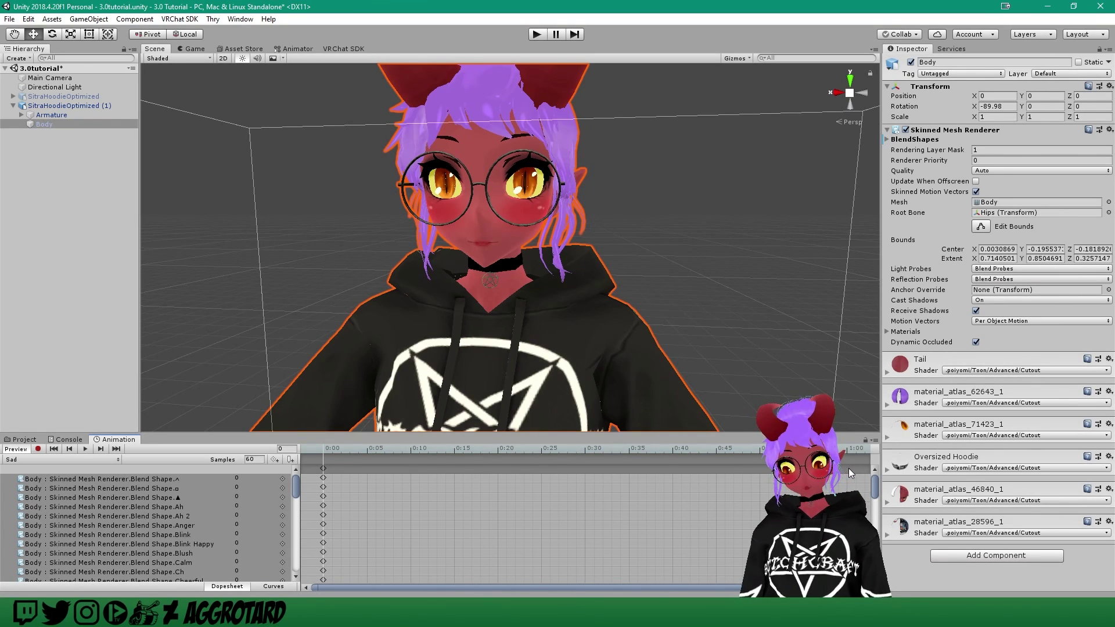
Step: Set the Hachu Eye and Sadness blend shapes to 100 at frame 0 of the Sad clip
{"action": "left_click", "coordinate": [322, 467]}
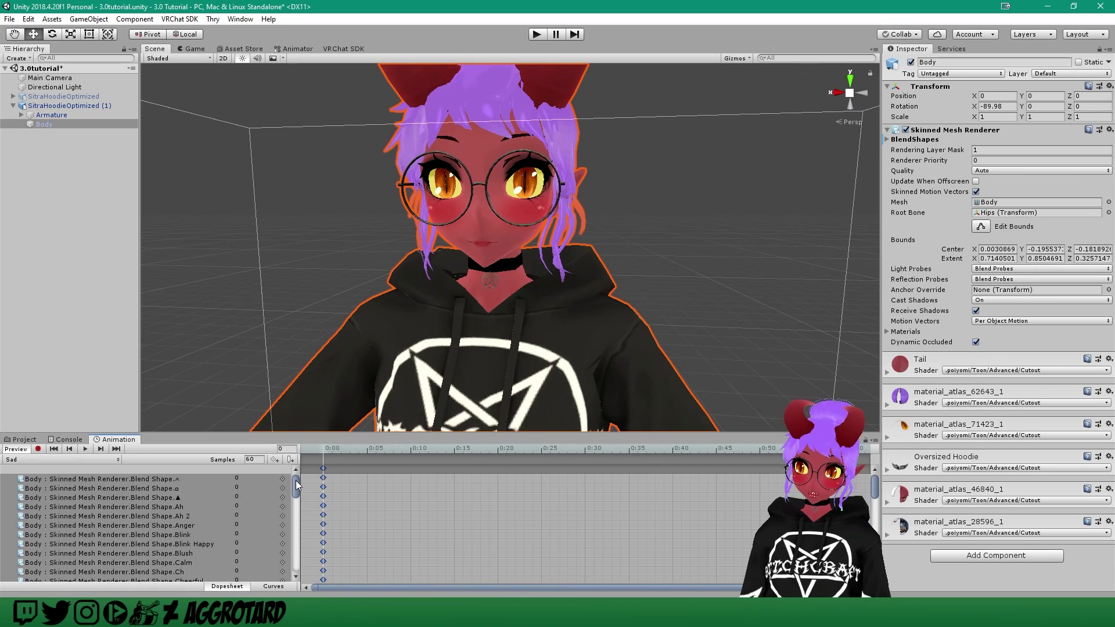
{"action": "left_click_drag", "start_coordinate": [295, 480], "coordinate": [295, 481]}
{"action": "left_click_drag", "start_coordinate": [296, 483], "coordinate": [297, 505]}
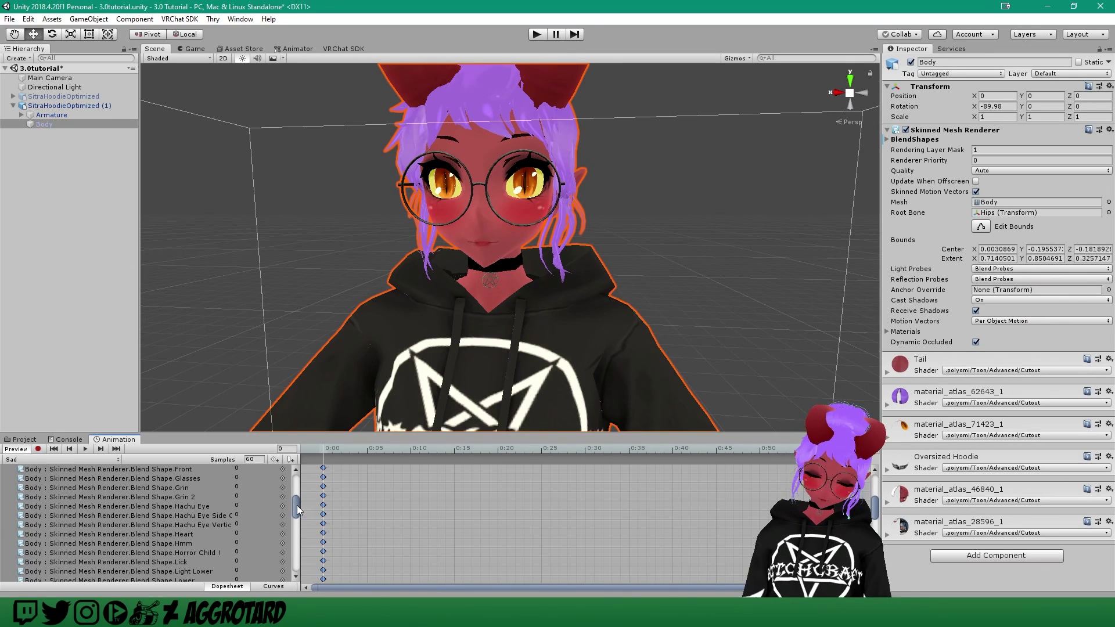
{"action": "left_click", "coordinate": [236, 506]}
{"action": "type", "text": "100"}
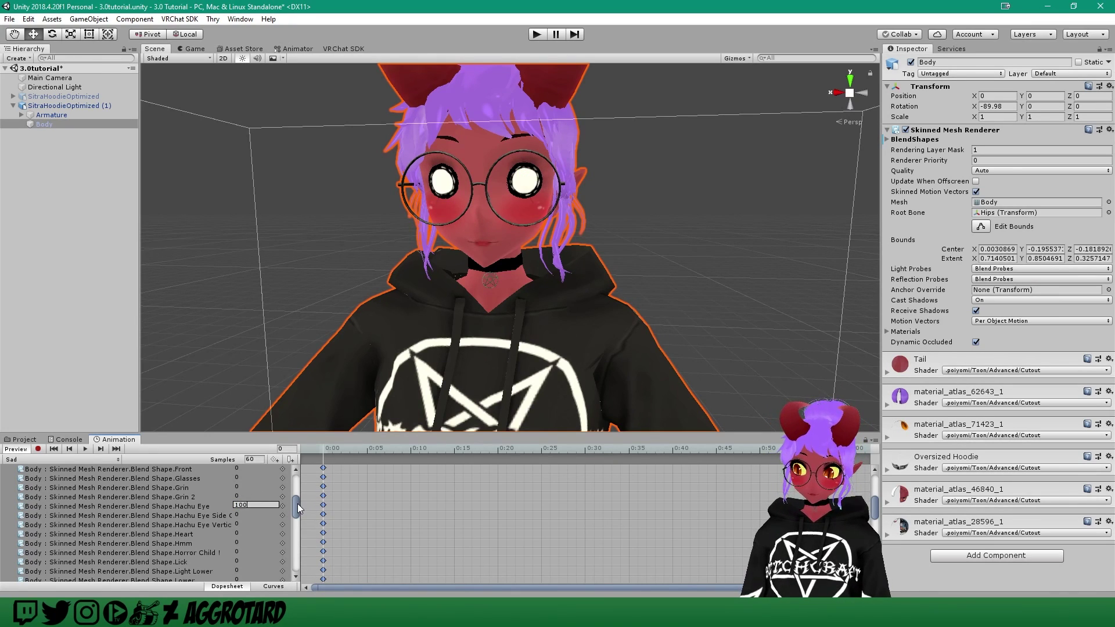
{"action": "left_click_drag", "start_coordinate": [297, 503], "coordinate": [298, 514]}
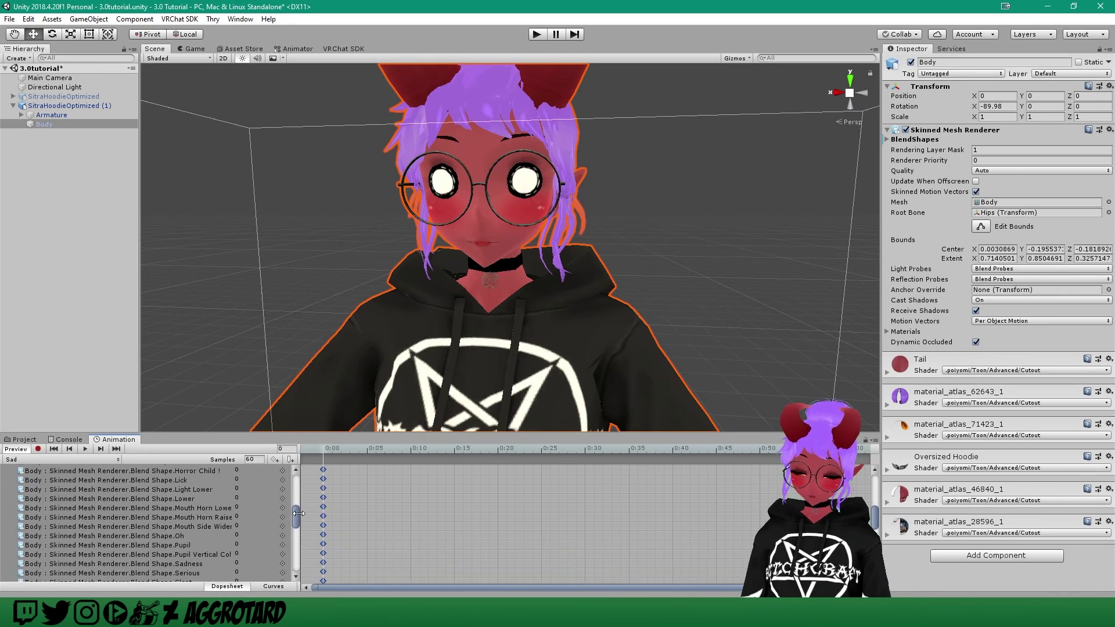
{"action": "scroll", "coordinate": [179, 486], "scroll_direction": "down", "scroll_amount": 3}
{"action": "left_click", "coordinate": [238, 487]}
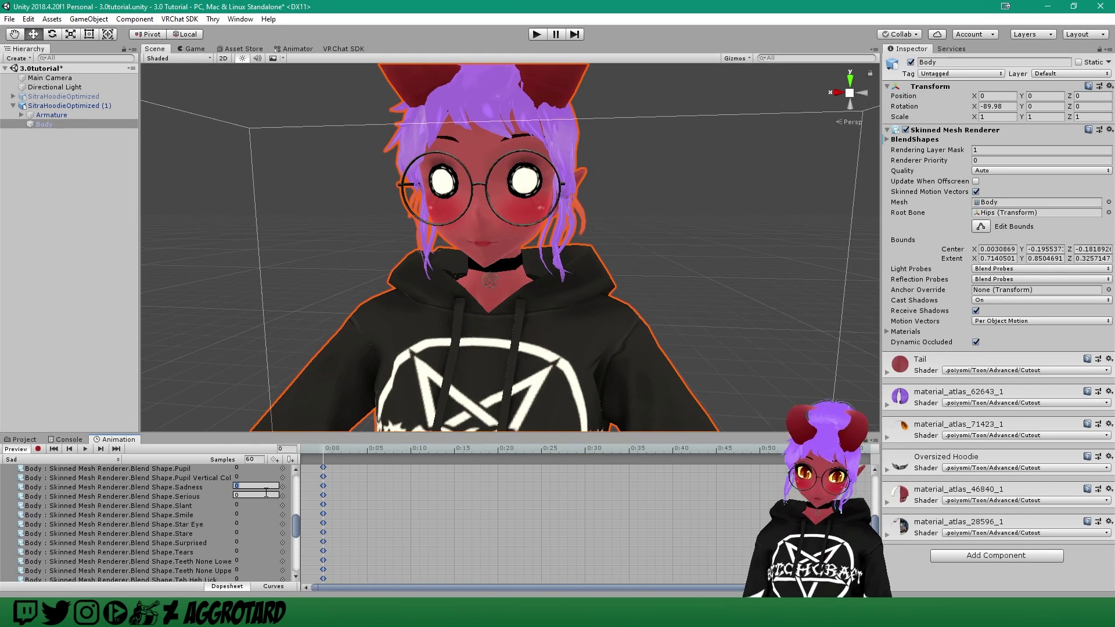
{"action": "type", "text": "100"}
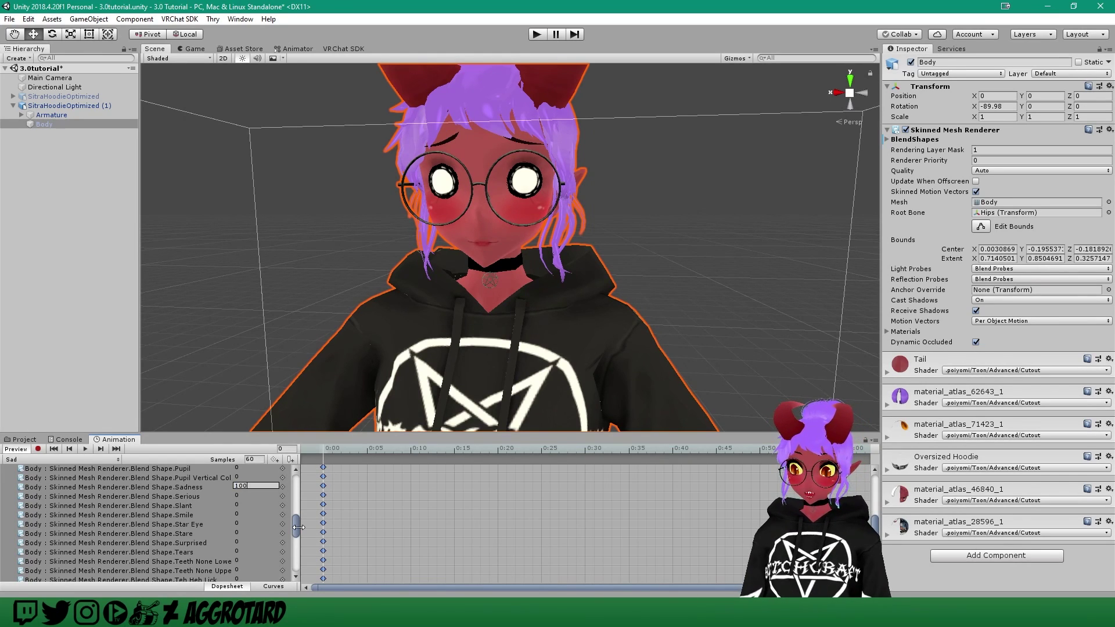
Step: Set the ▲ mouth and Tears blend shapes to 100 at frame 0 of the Sad clip
{"action": "left_click_drag", "start_coordinate": [295, 527], "coordinate": [298, 482]}
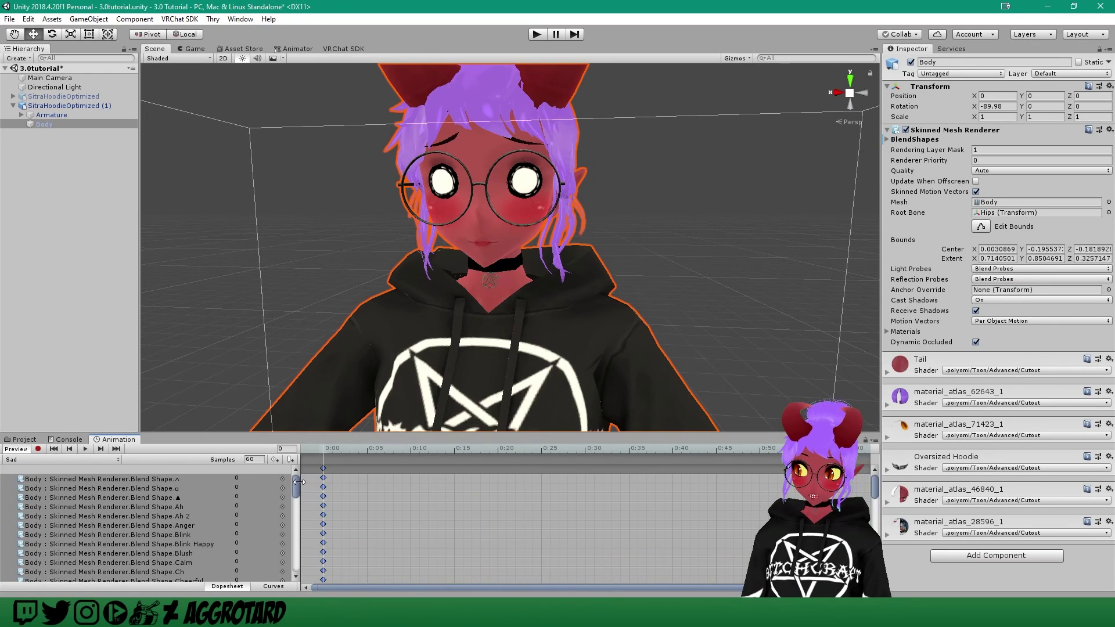
{"action": "left_click", "coordinate": [242, 497]}
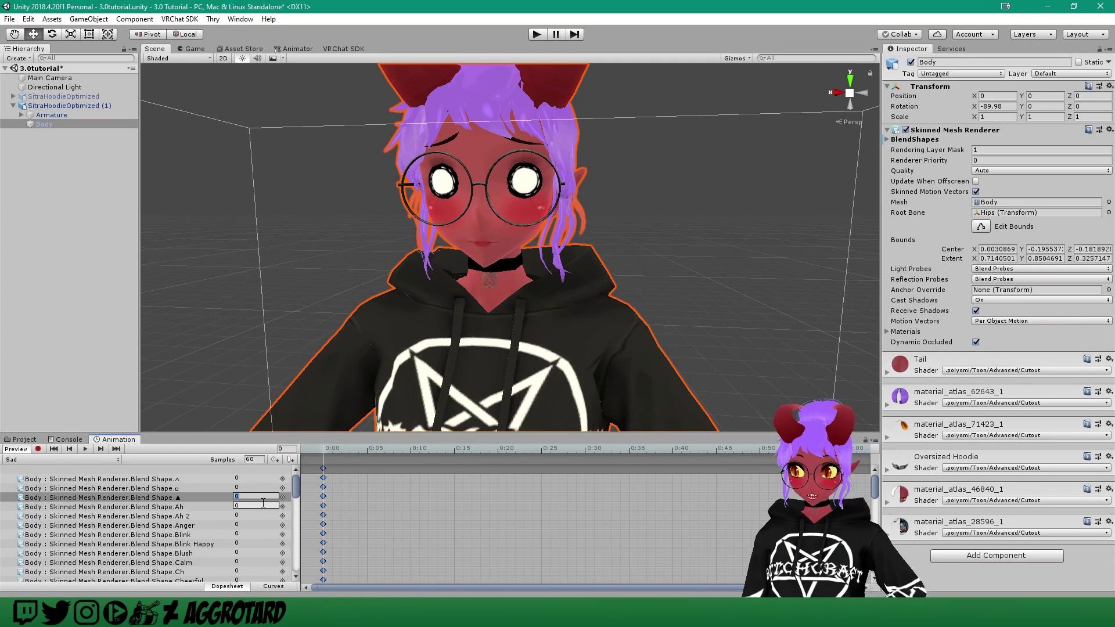
{"action": "type", "text": "100"}
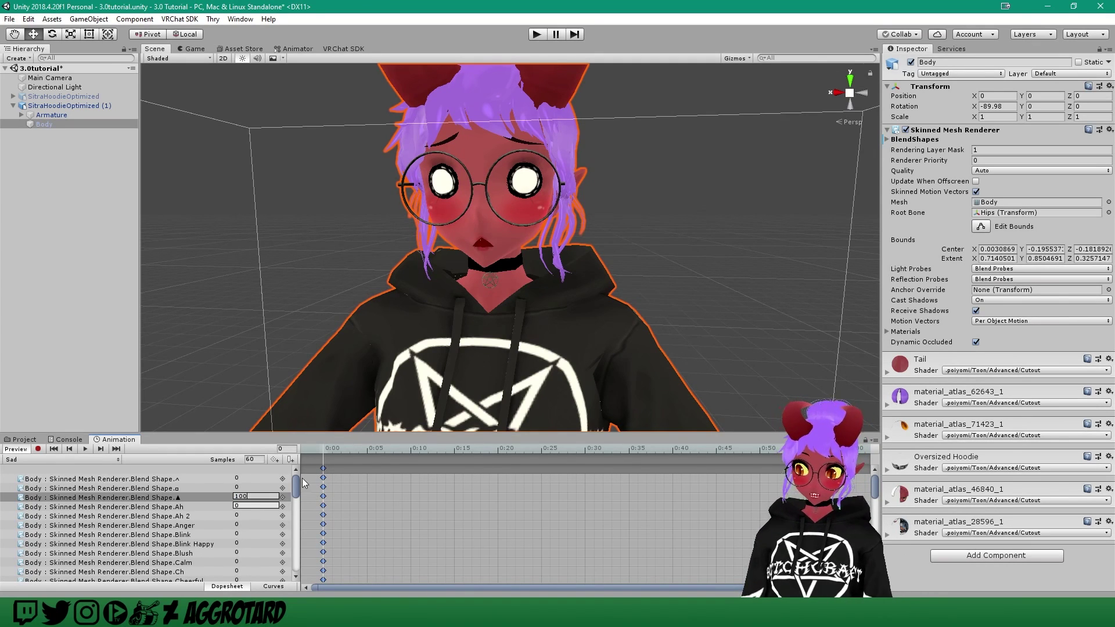
{"action": "left_click_drag", "start_coordinate": [296, 483], "coordinate": [299, 523]}
{"action": "left_click", "coordinate": [194, 533]}
{"action": "left_click", "coordinate": [249, 532]}
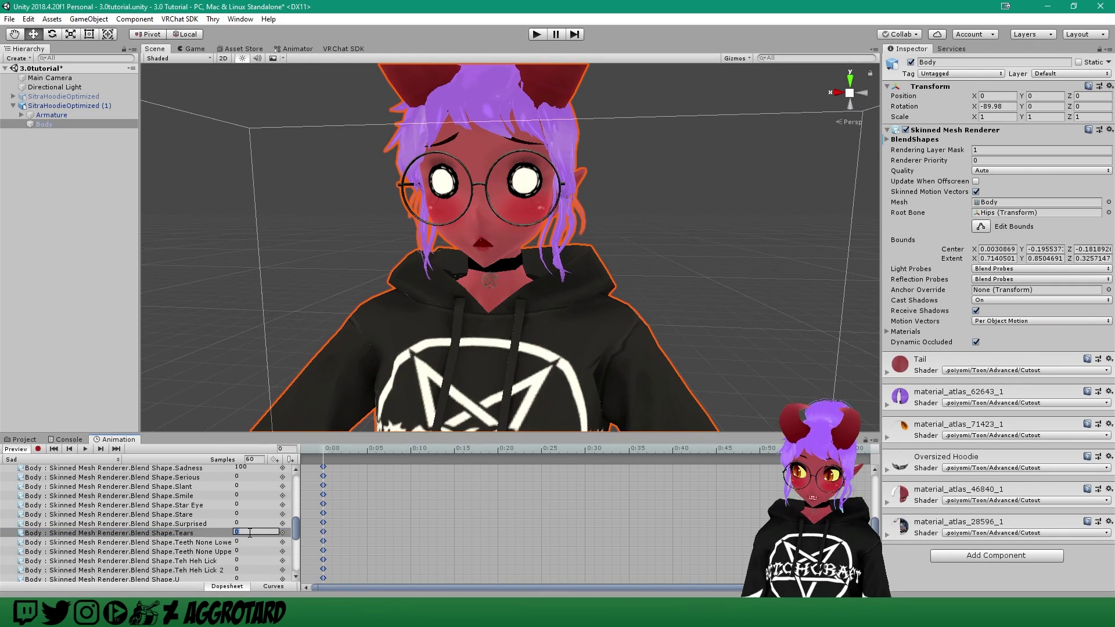
{"action": "type", "text": "100"}
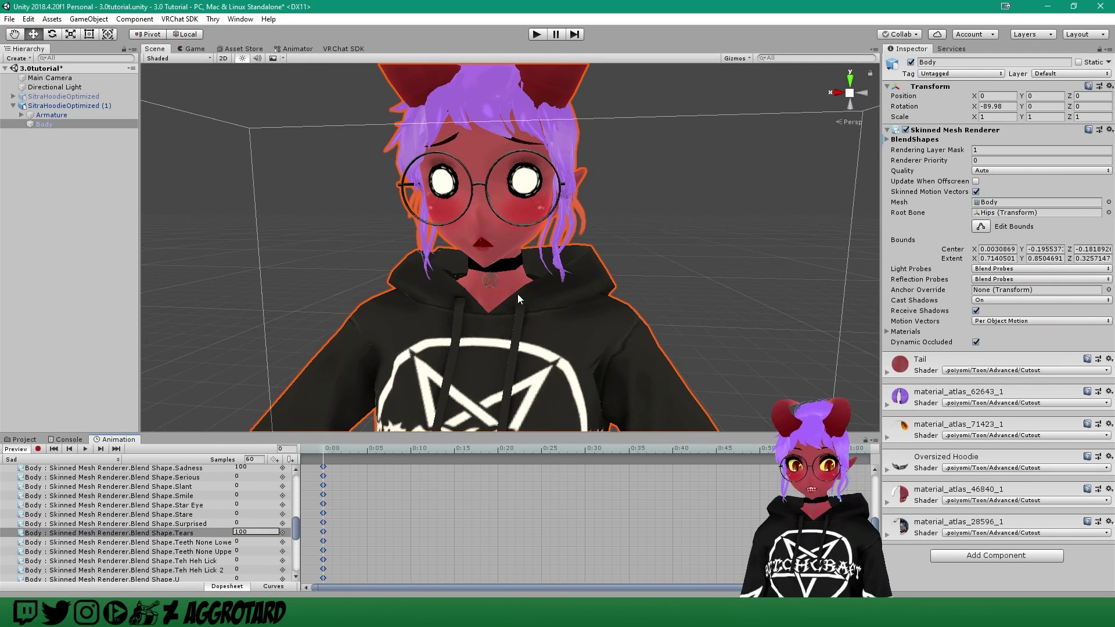
{"action": "left_click", "coordinate": [353, 537]}
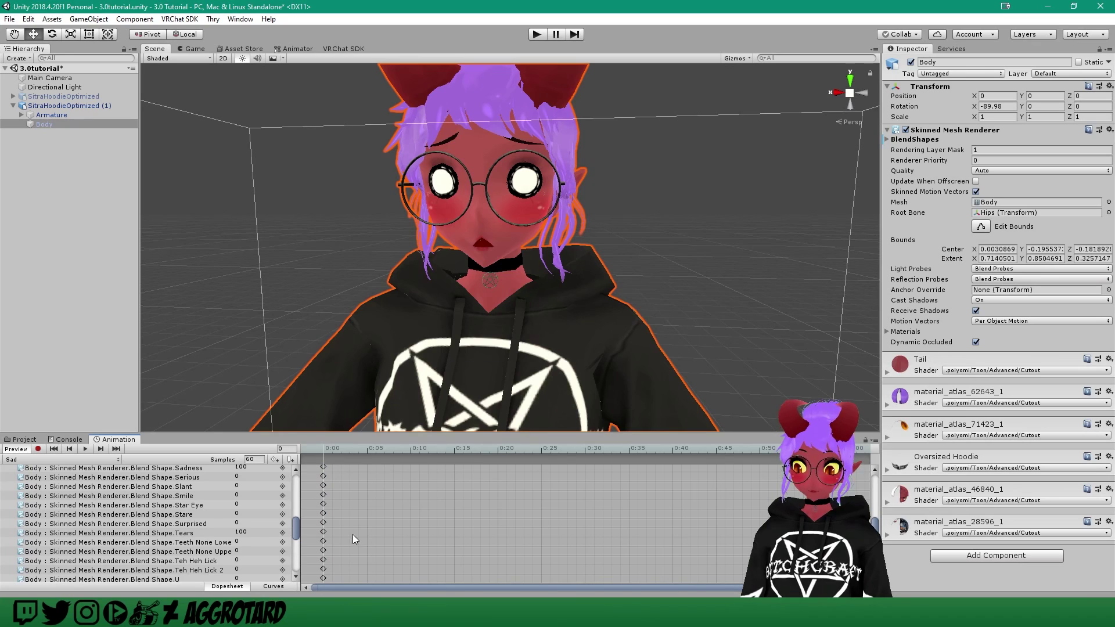
{"action": "middle_click_drag", "start_coordinate": [518, 210], "coordinate": [513, 283]}
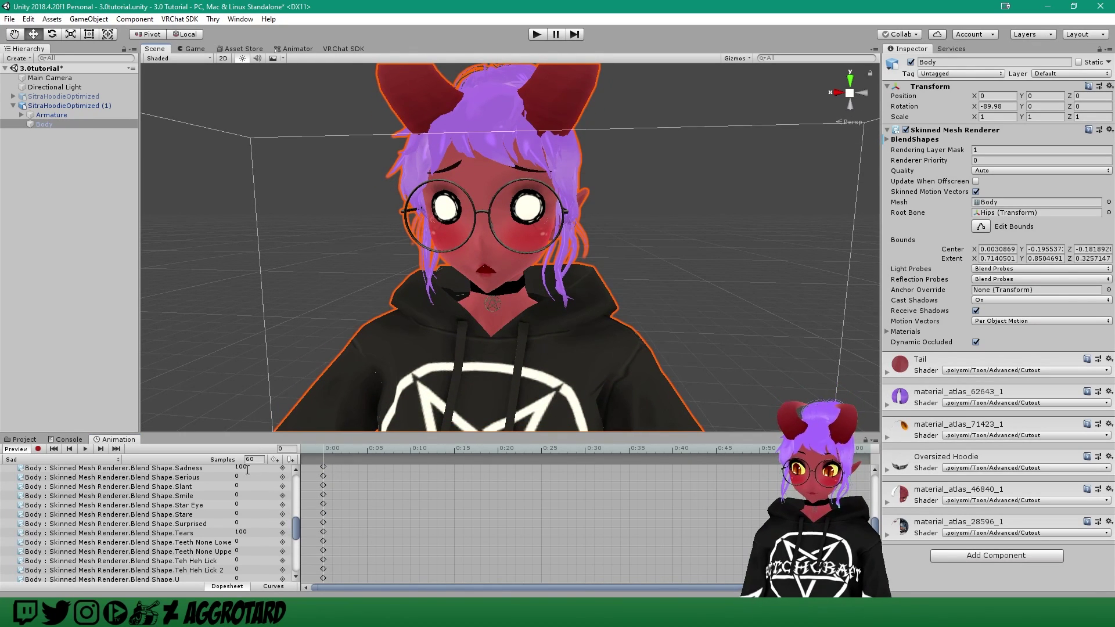
Step: Copy all of the Sad clip's frame 0 keyframes to frame 1, and exit the animation preview
{"action": "left_click_drag", "start_coordinate": [296, 530], "coordinate": [304, 471]}
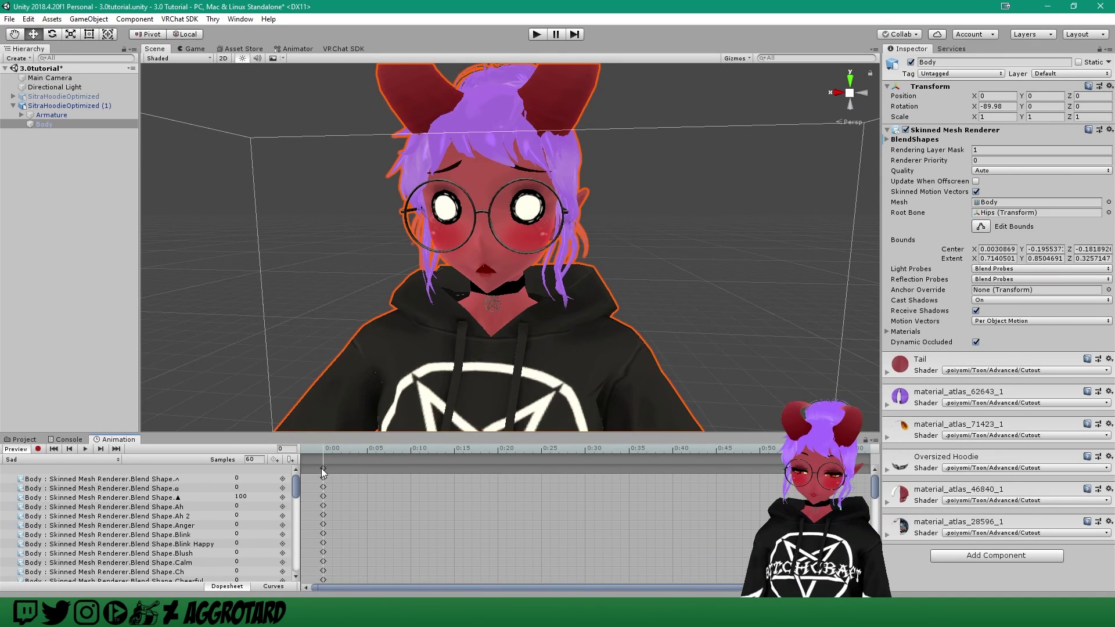
{"action": "left_click", "coordinate": [323, 468]}
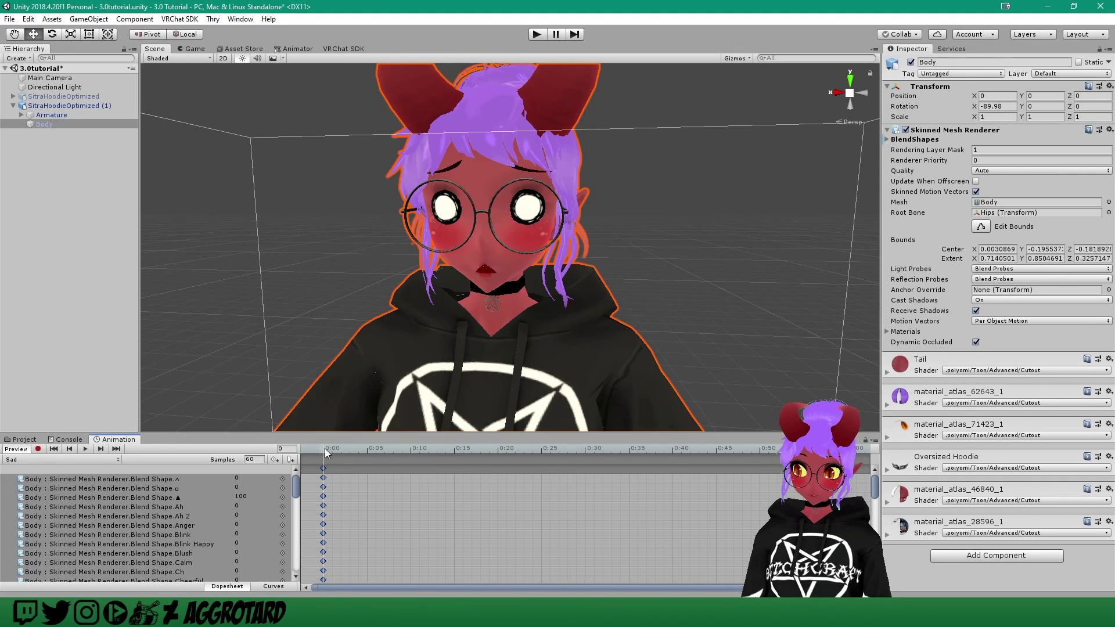
{"action": "left_click", "coordinate": [329, 449]}
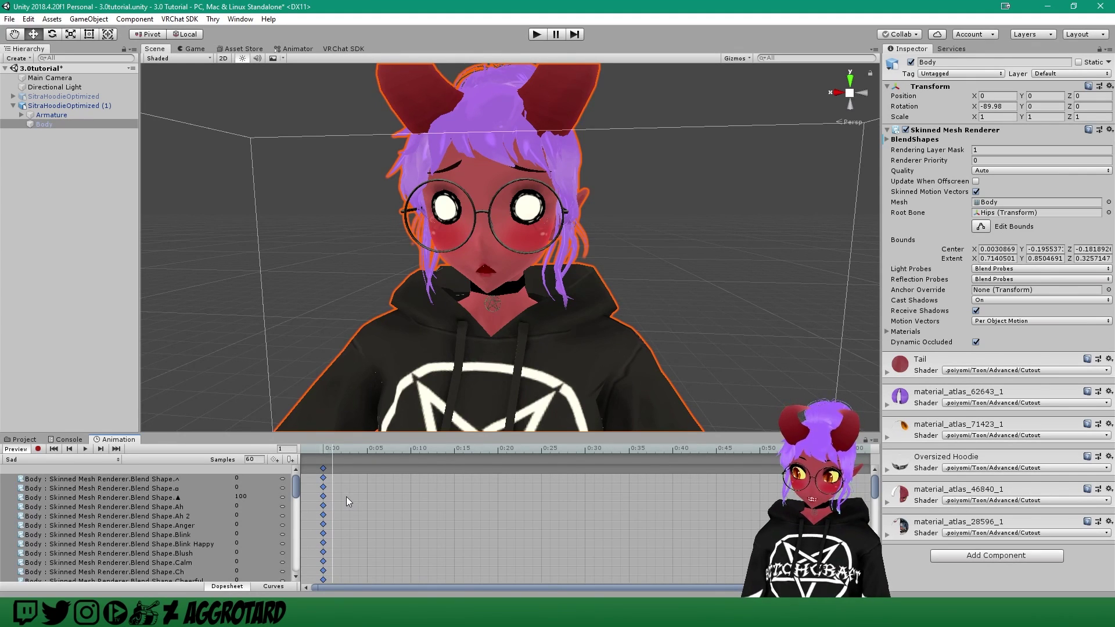
{"action": "key", "text": "ctrl+v"}
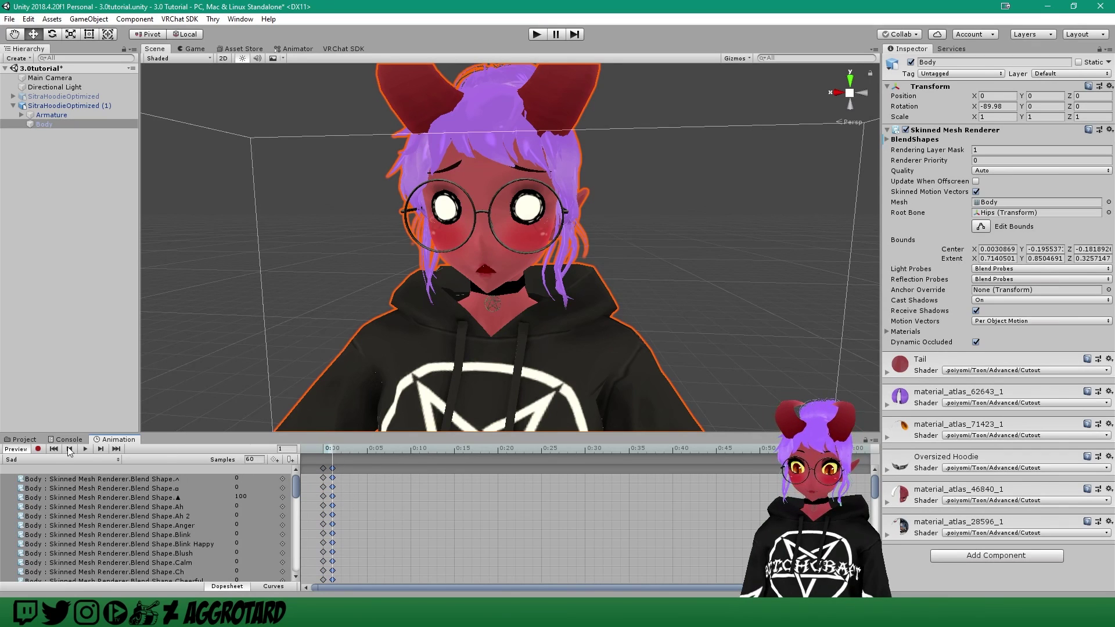
{"action": "left_click", "coordinate": [86, 449]}
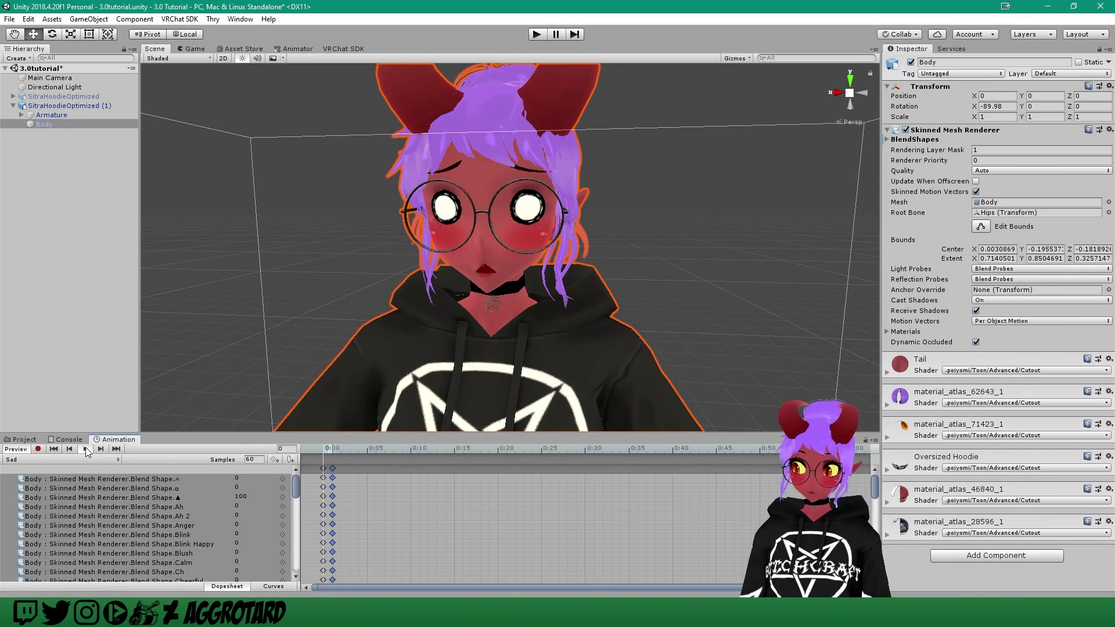
{"action": "left_click", "coordinate": [17, 450]}
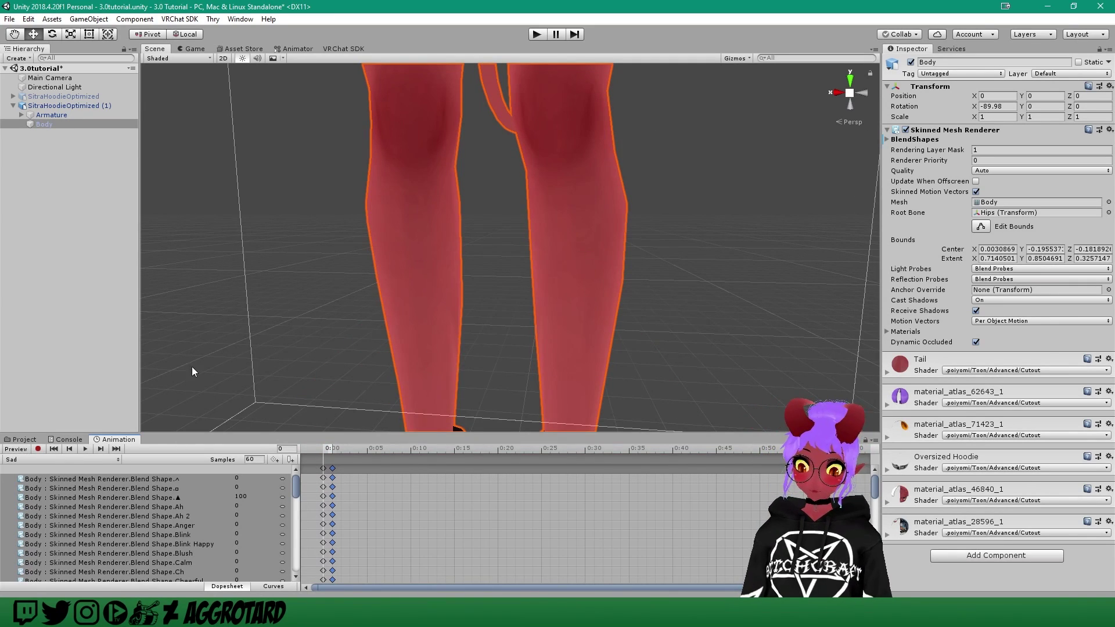
Step: Deactivate the duplicate SitraHoodieOptimized (1) avatar and activate the original SitraHoodieOptimized avatar
{"action": "left_click", "coordinate": [25, 439]}
{"action": "scroll", "coordinate": [410, 278], "scroll_direction": "down", "scroll_amount": 5}
{"action": "middle_click_drag", "start_coordinate": [480, 219], "coordinate": [478, 333]}
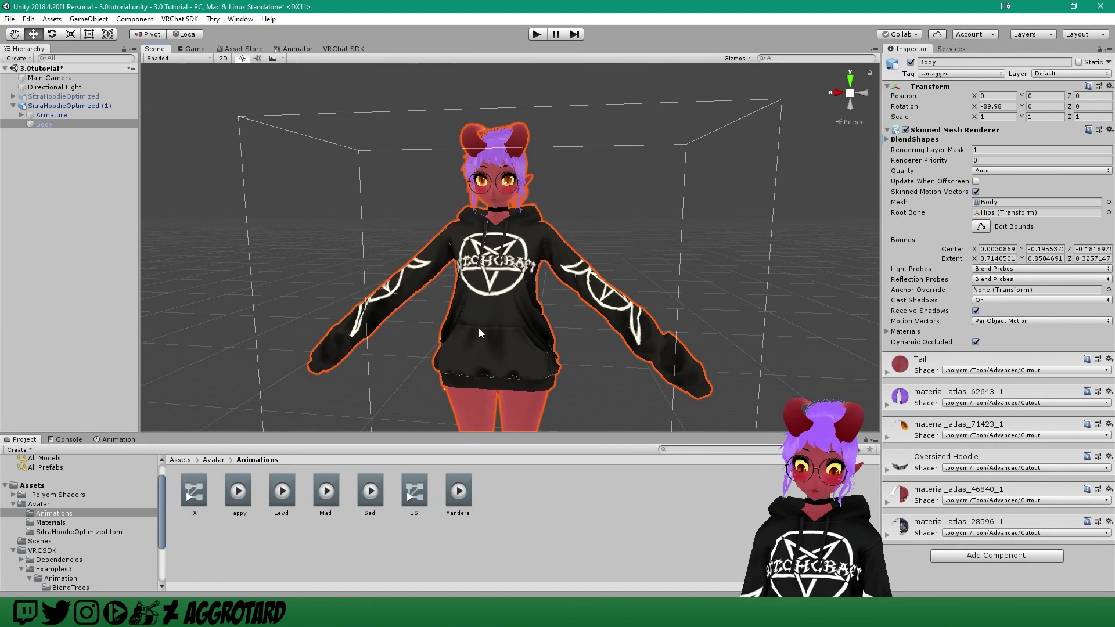
{"action": "left_click", "coordinate": [72, 106]}
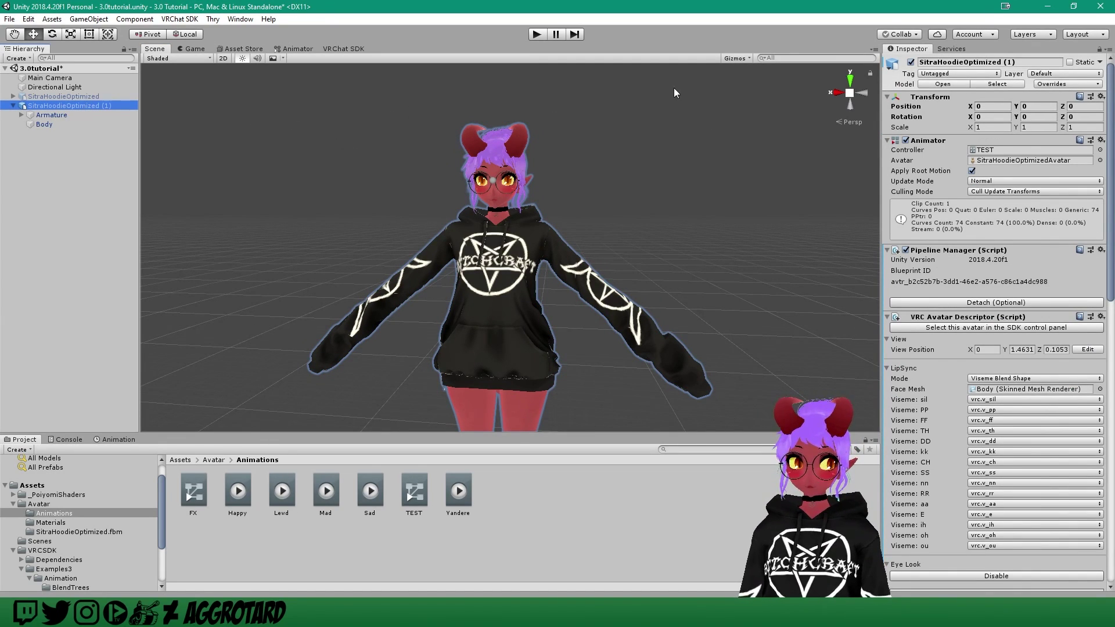
{"action": "left_click", "coordinate": [911, 63]}
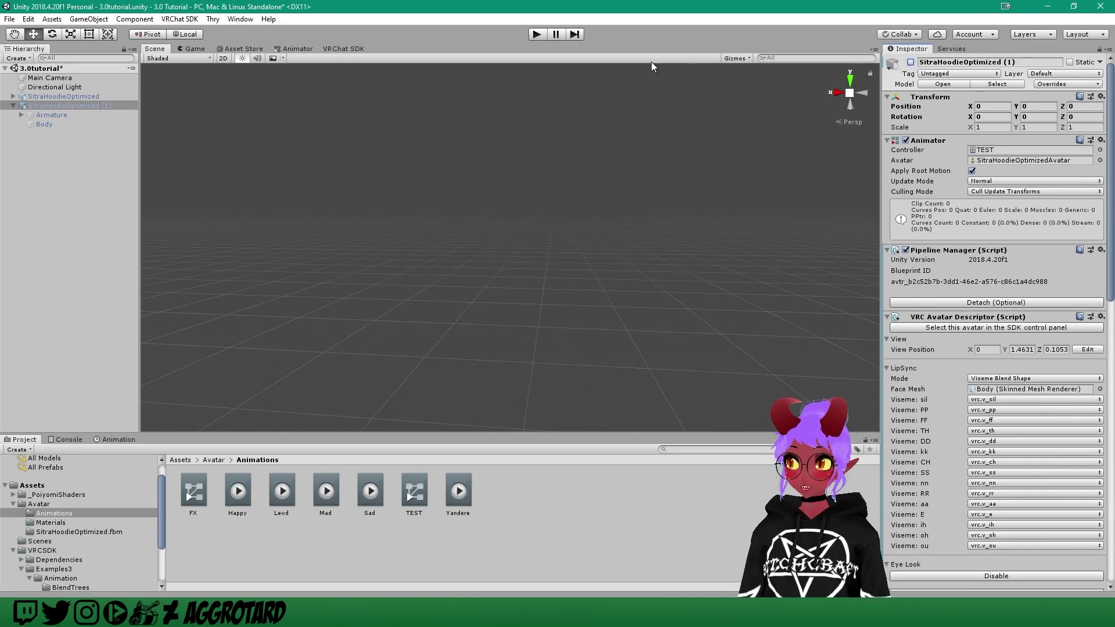
{"action": "left_click", "coordinate": [55, 96]}
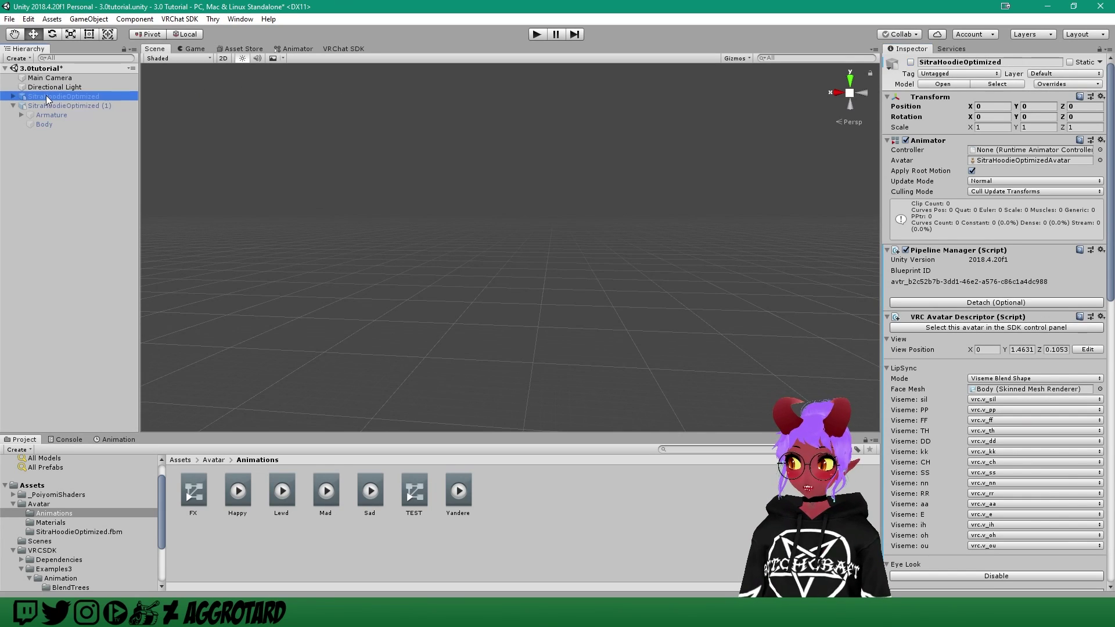
{"action": "left_click", "coordinate": [911, 62]}
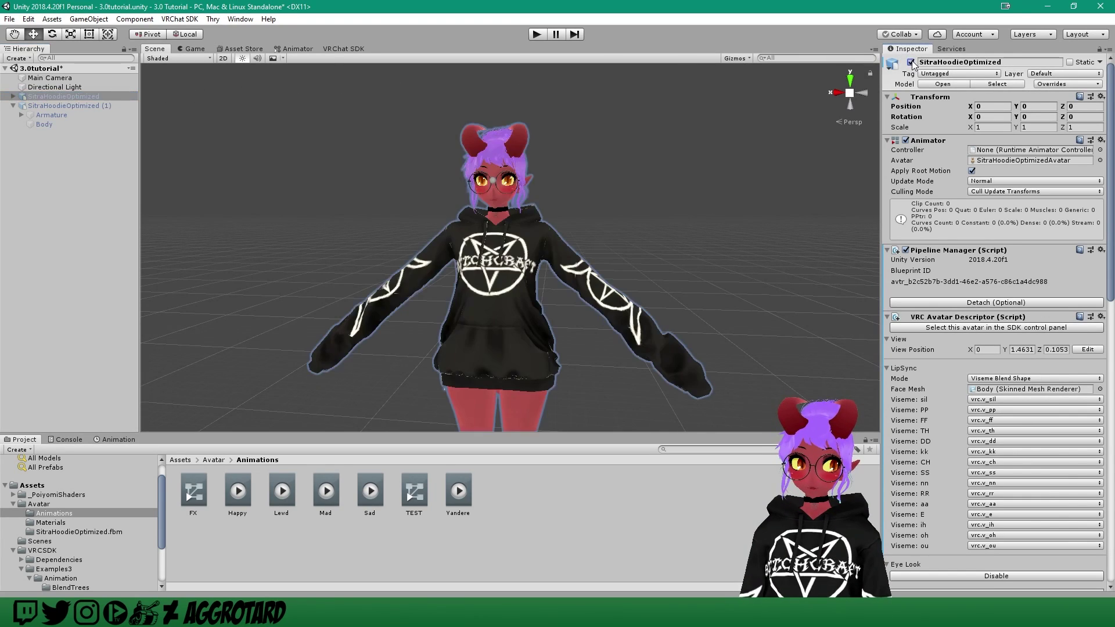
{"action": "left_click", "coordinate": [119, 95]}
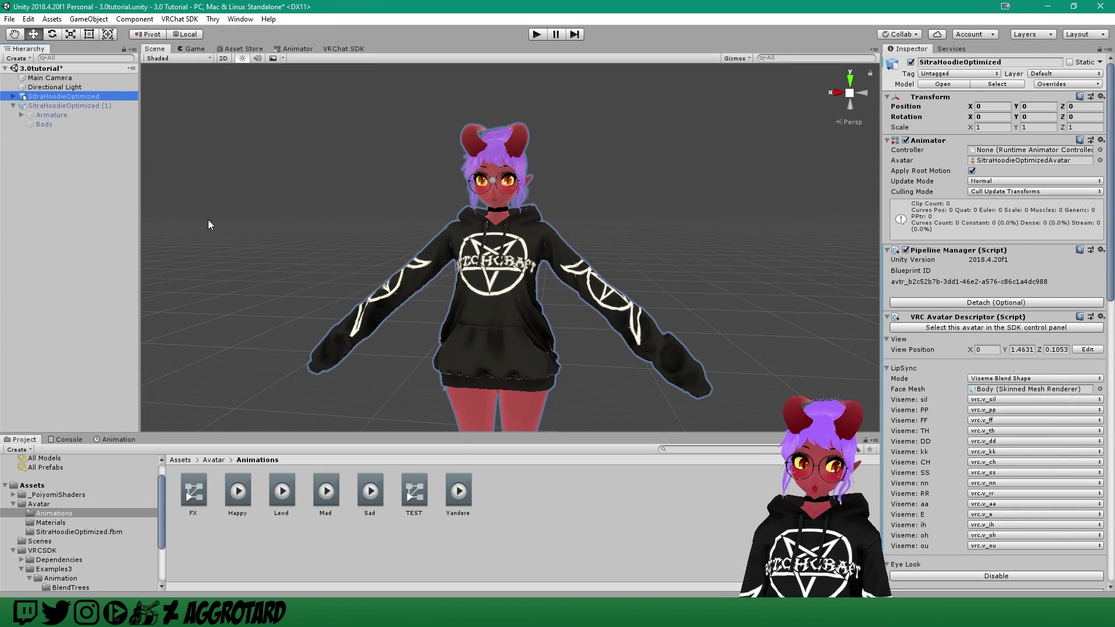
Step: Open the FX controller and examine the gesture states in its Left Hand and Right Hand layers
{"action": "double_click", "coordinate": [196, 489]}
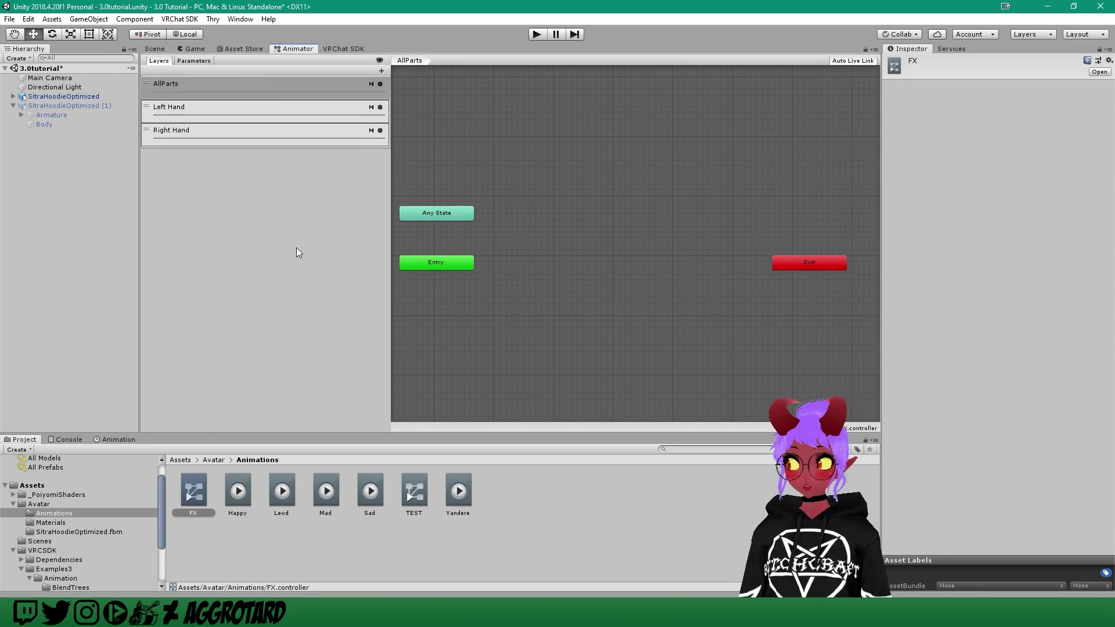
{"action": "left_click", "coordinate": [177, 107]}
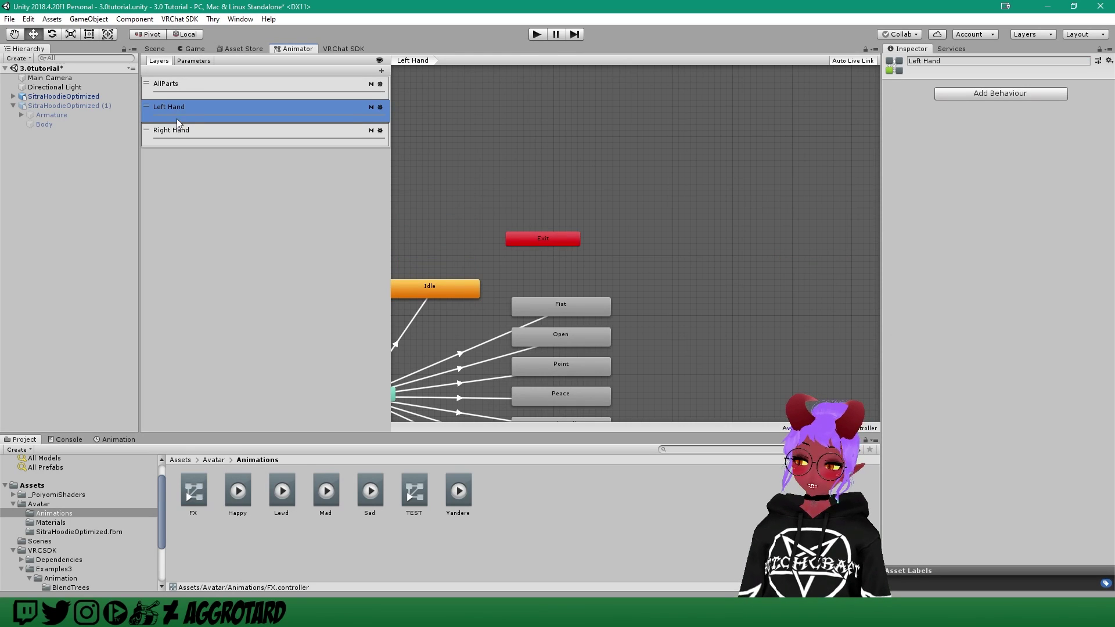
{"action": "left_click", "coordinate": [174, 131]}
{"action": "middle_click_drag", "start_coordinate": [622, 317], "coordinate": [635, 260]}
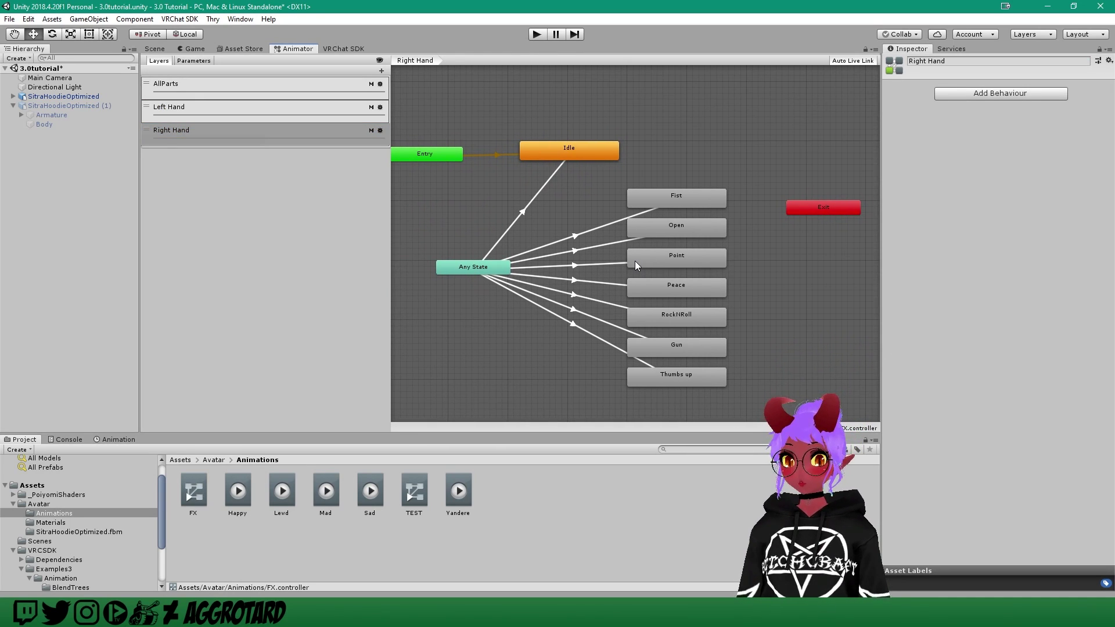
{"action": "left_click", "coordinate": [224, 113]}
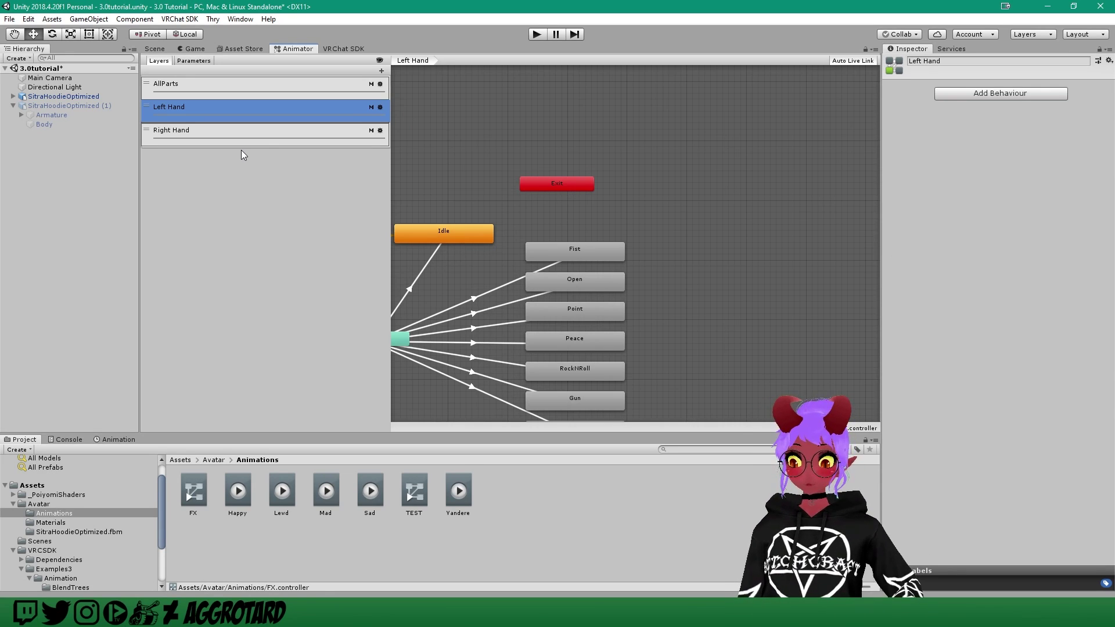
{"action": "middle_click_drag", "start_coordinate": [635, 281], "coordinate": [702, 221]}
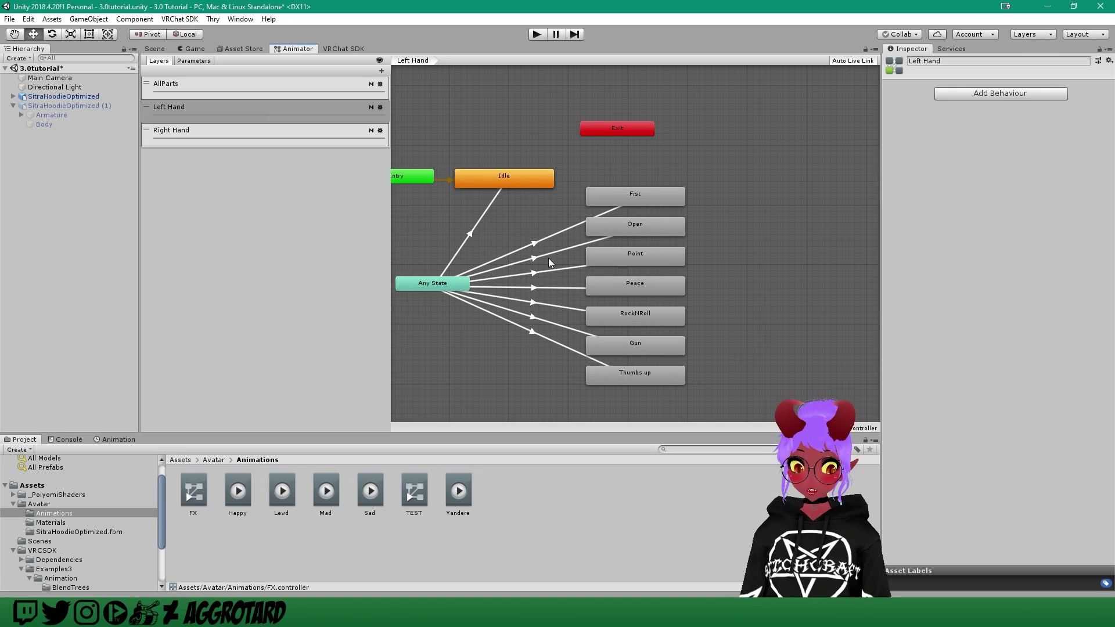
{"action": "mouse_move", "coordinate": [542, 226]}
{"action": "middle_mouse_down"}
{"action": "mouse_move", "coordinate": [593, 222]}
{"action": "mouse_move", "coordinate": [563, 221]}
{"action": "middle_mouse_up"}
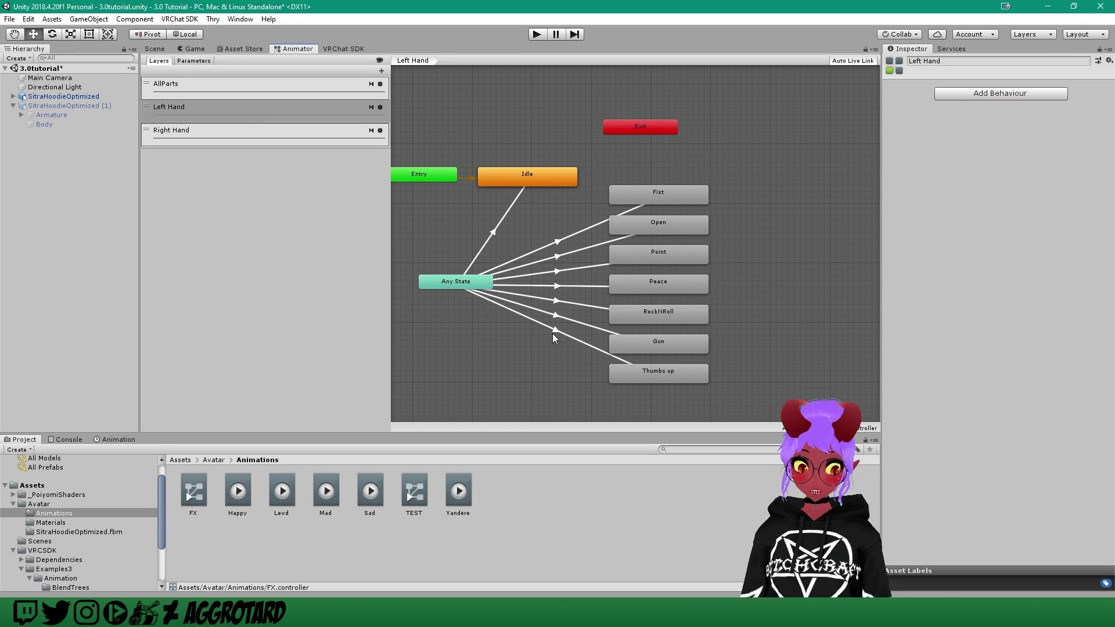
Step: Inspect the Left Hand layer's Any State transitions to Fist and Idle, and the Idle state's motion settings
{"action": "left_click", "coordinate": [558, 240]}
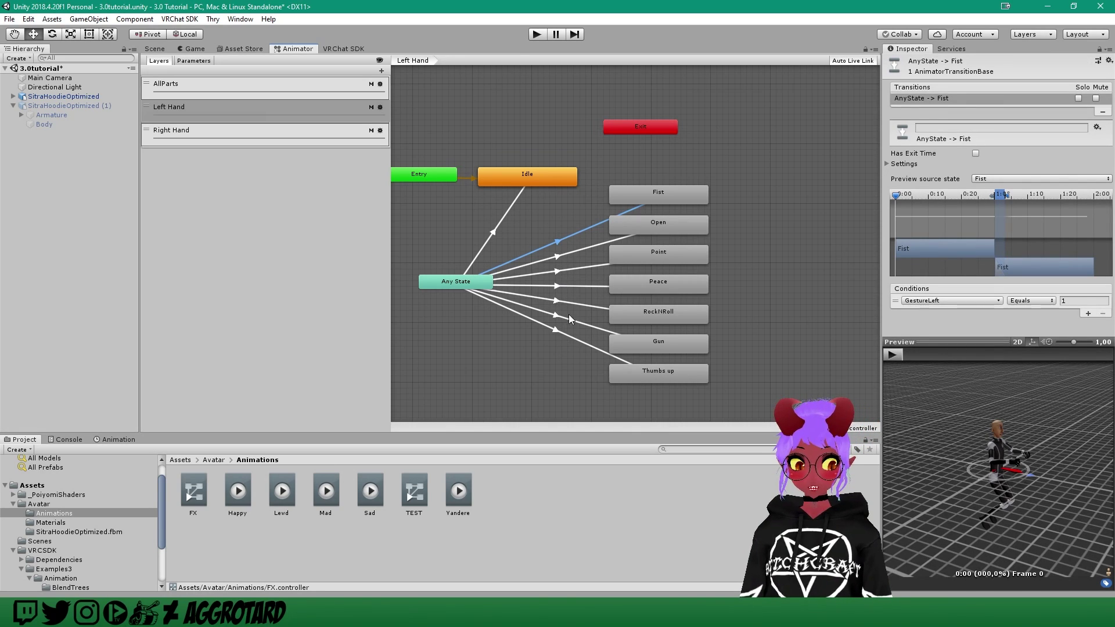
{"action": "left_click", "coordinate": [570, 209]}
{"action": "left_click", "coordinate": [521, 177]}
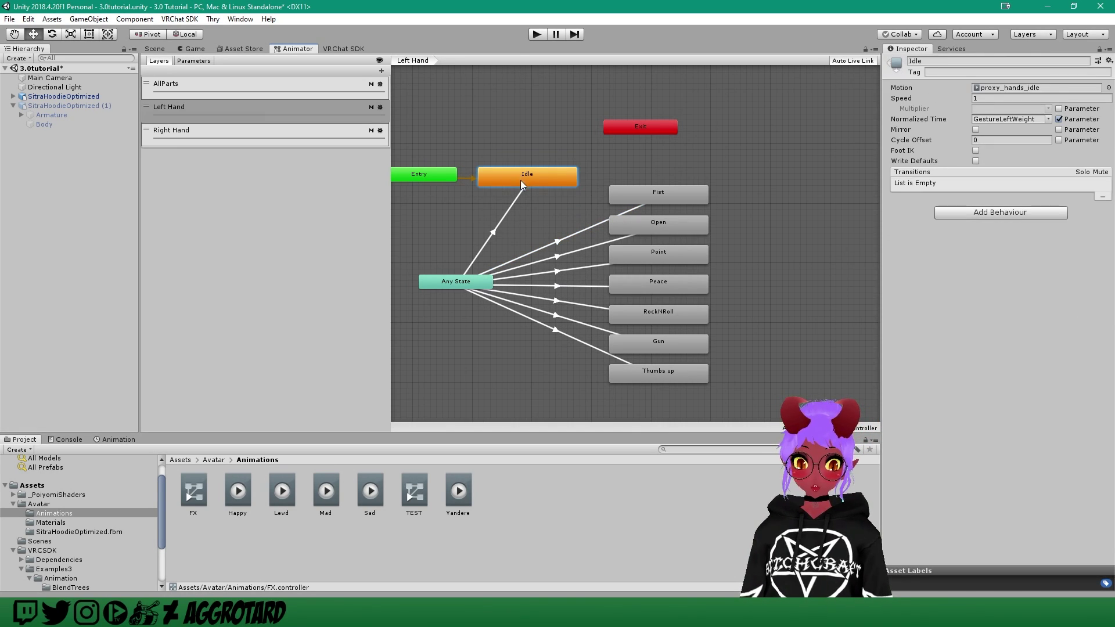
{"action": "left_click", "coordinate": [469, 284]}
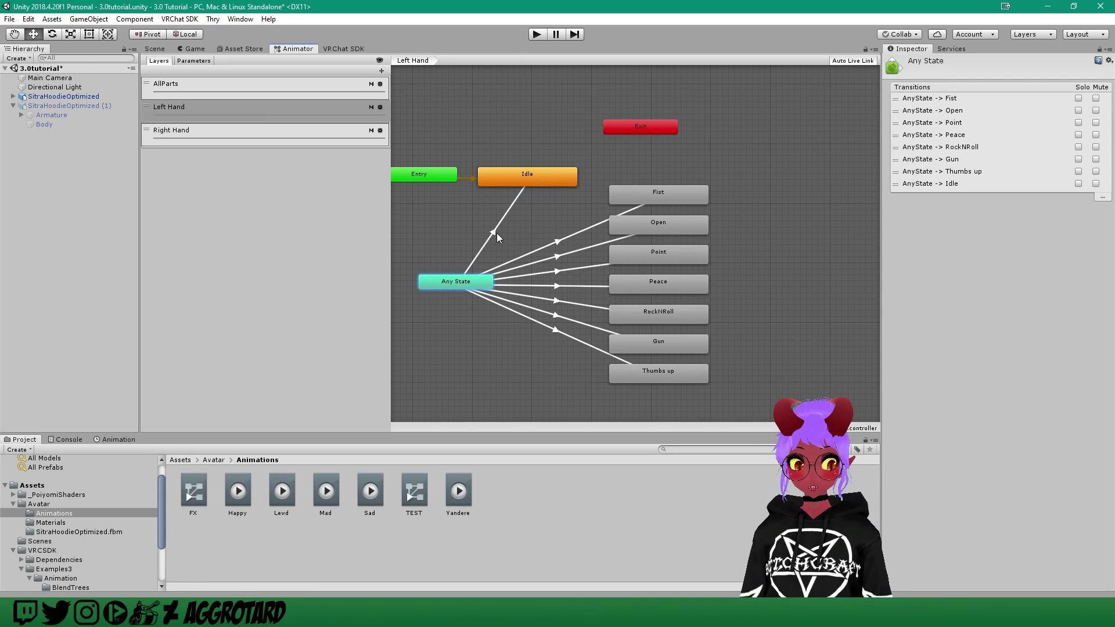
{"action": "left_click", "coordinate": [495, 234]}
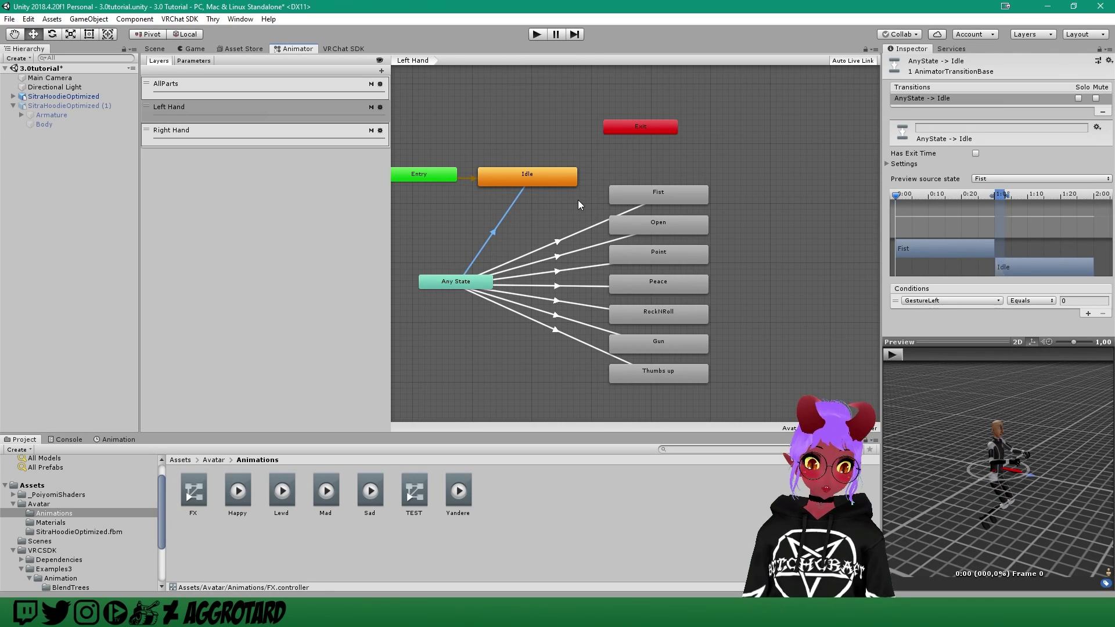
{"action": "left_click", "coordinate": [548, 490]}
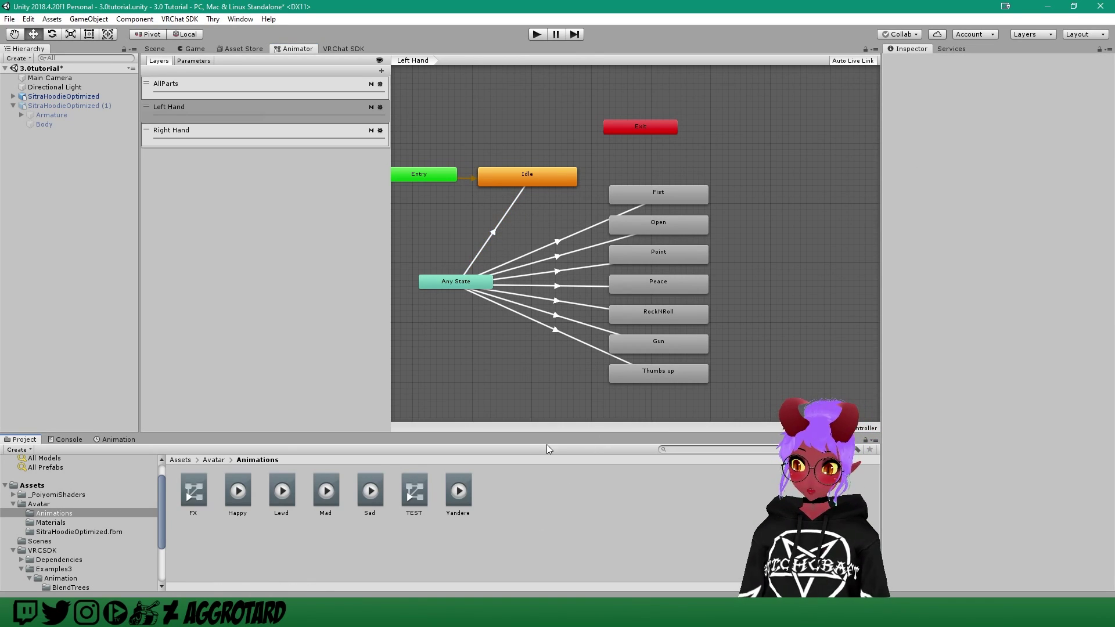
{"action": "left_click", "coordinate": [544, 183]}
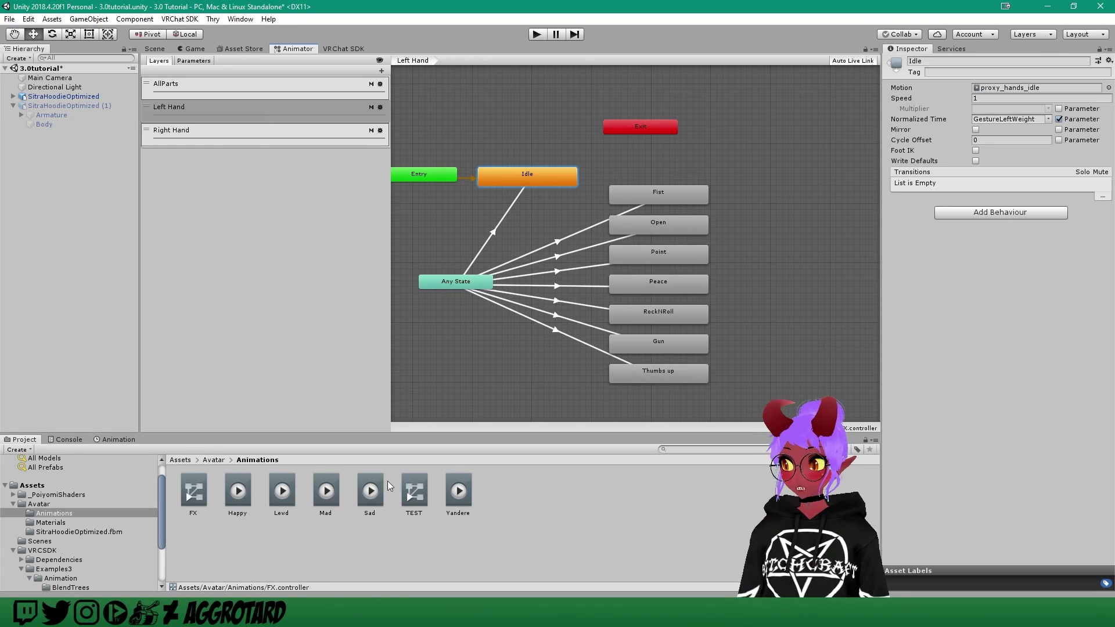
Step: Deactivate the original SitraHoodieOptimized avatar and reactivate the duplicate SitraHoodieOptimized (1) in the scene
{"action": "left_click", "coordinate": [87, 96]}
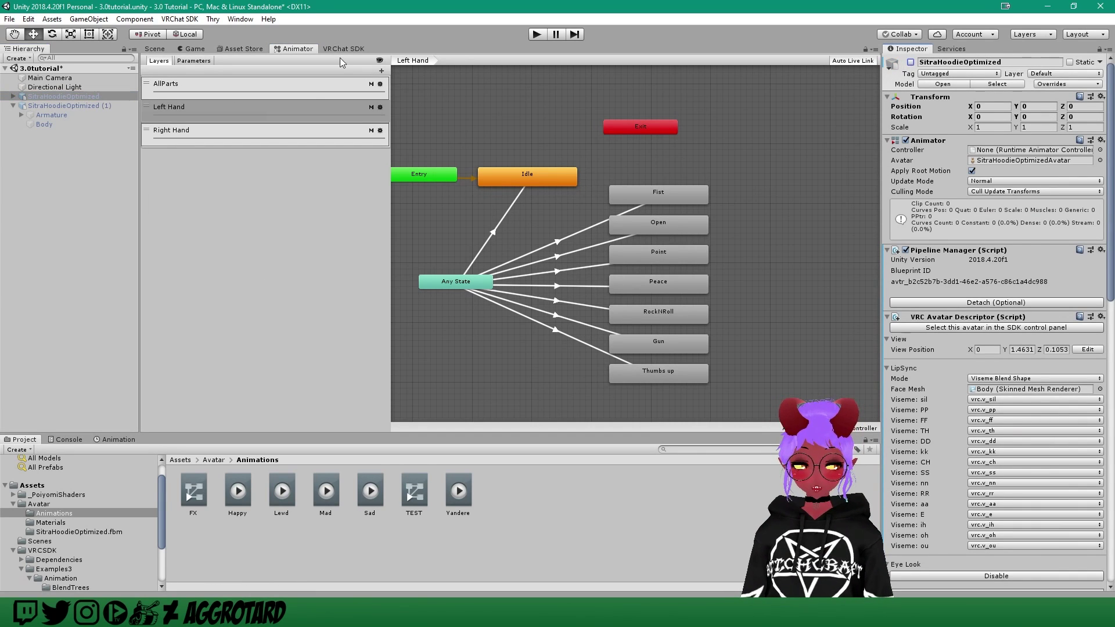
{"action": "left_click", "coordinate": [154, 48]}
{"action": "left_click", "coordinate": [104, 106]}
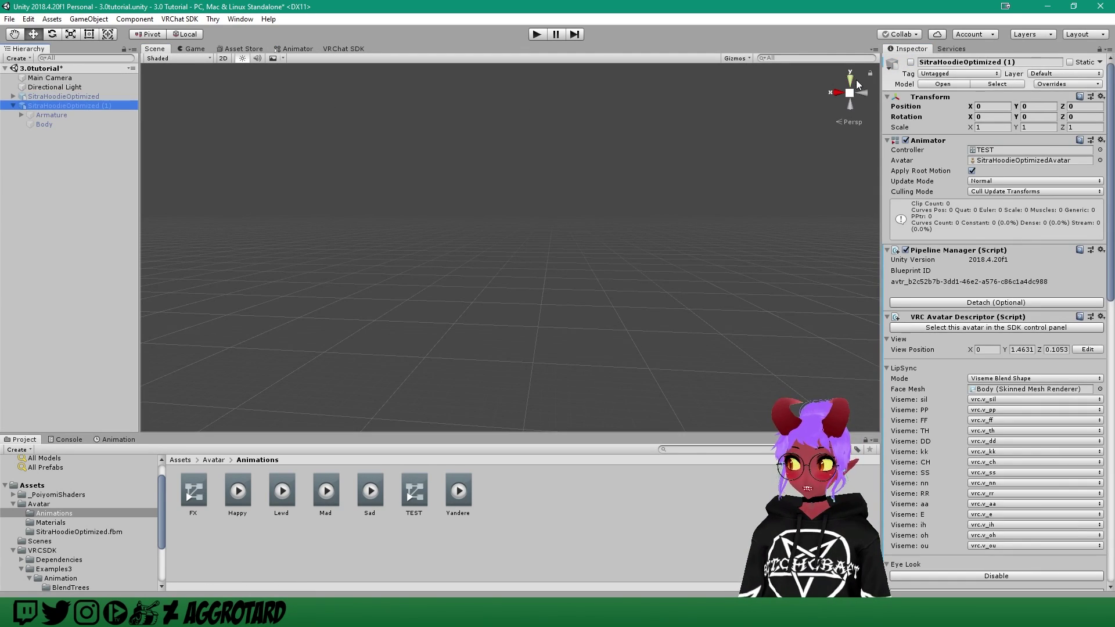
{"action": "left_click", "coordinate": [910, 62]}
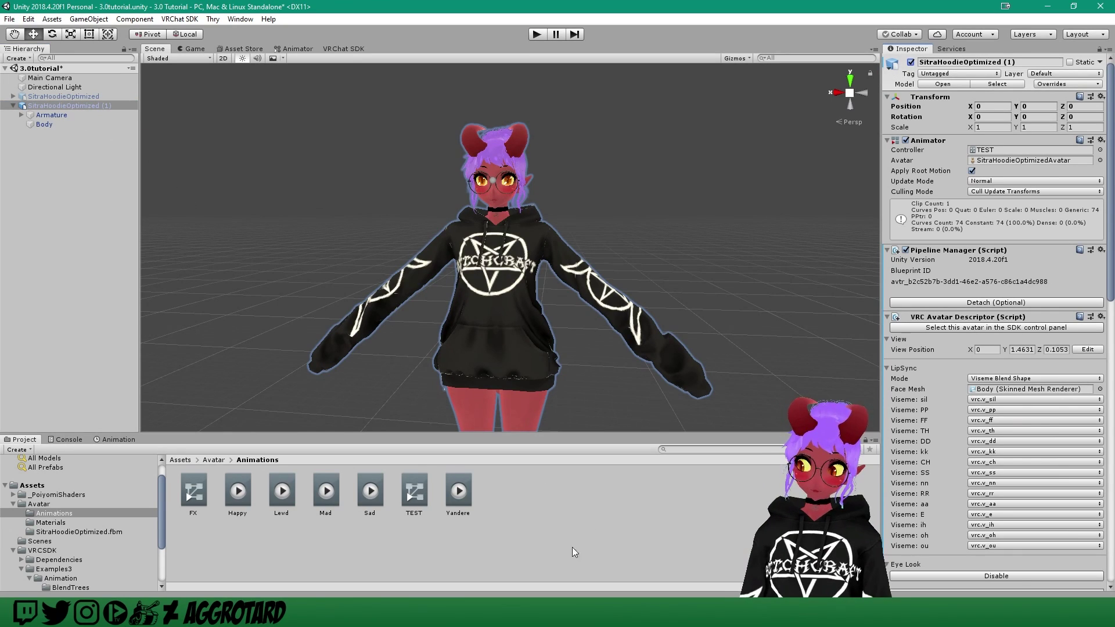
Step: Create a new animation clip named Idle in the Avatar Animations folder
{"action": "right_click", "coordinate": [538, 495]}
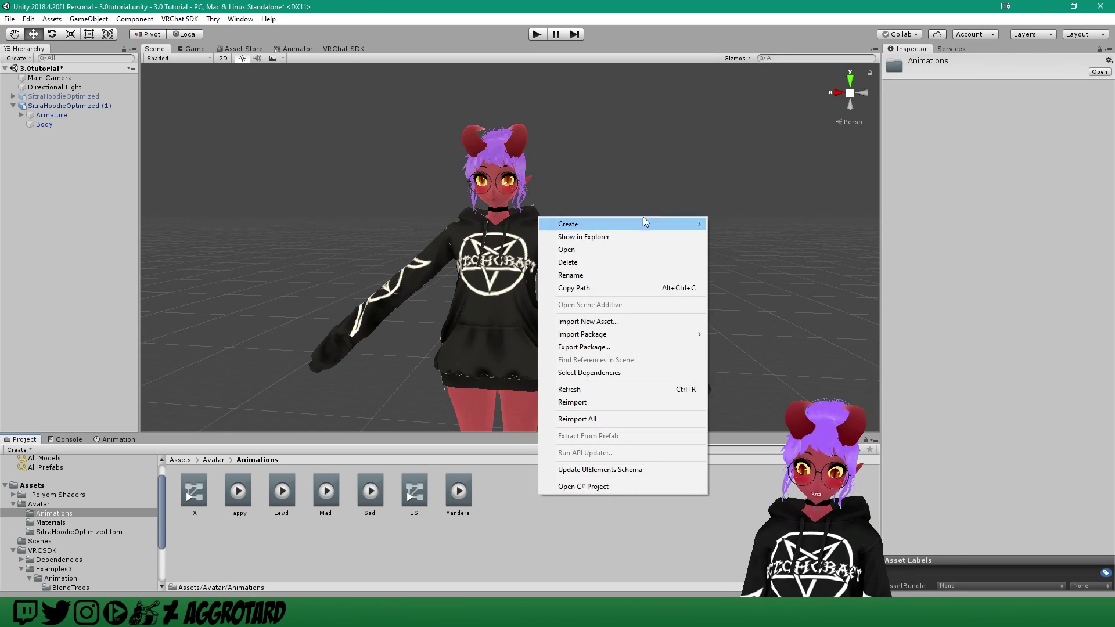
{"action": "mouse_move", "coordinate": [640, 224]}
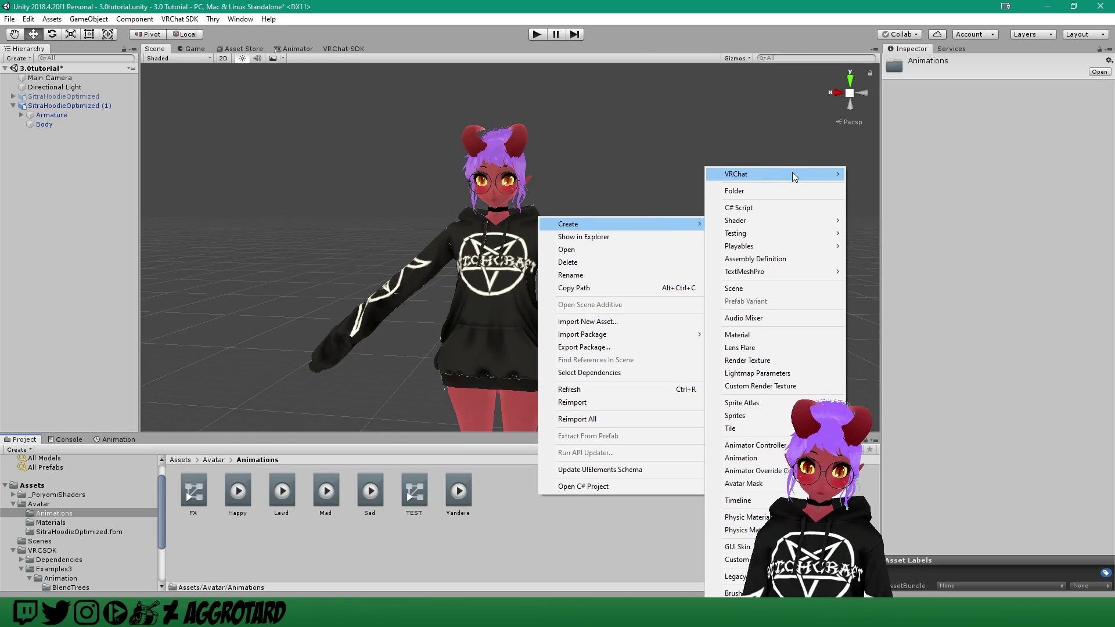
{"action": "left_click", "coordinate": [766, 458]}
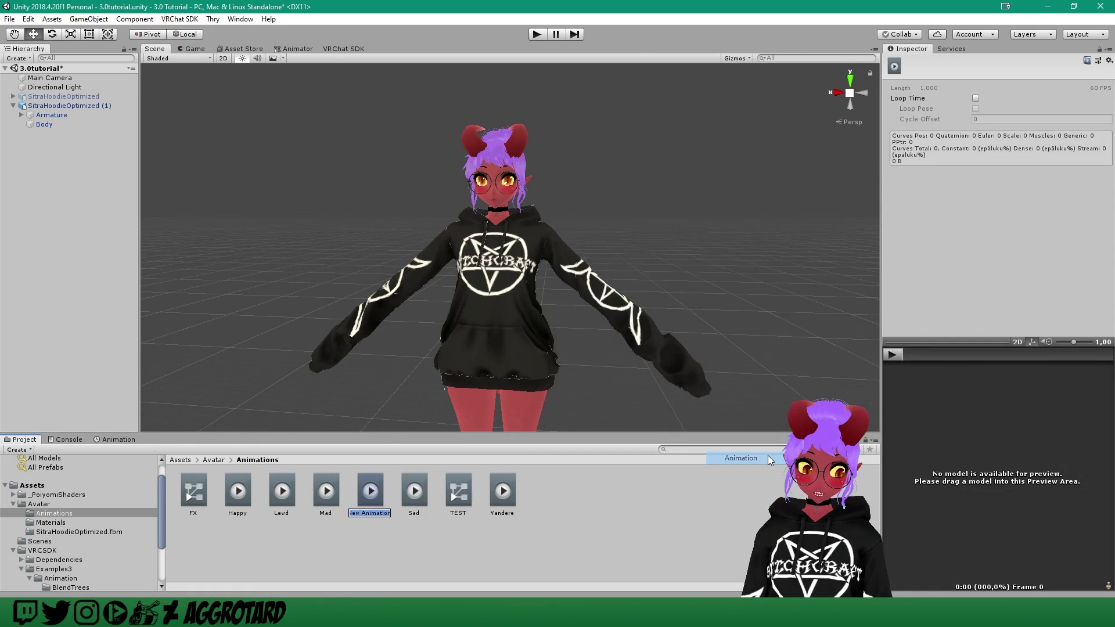
{"action": "key", "text": "Return"}
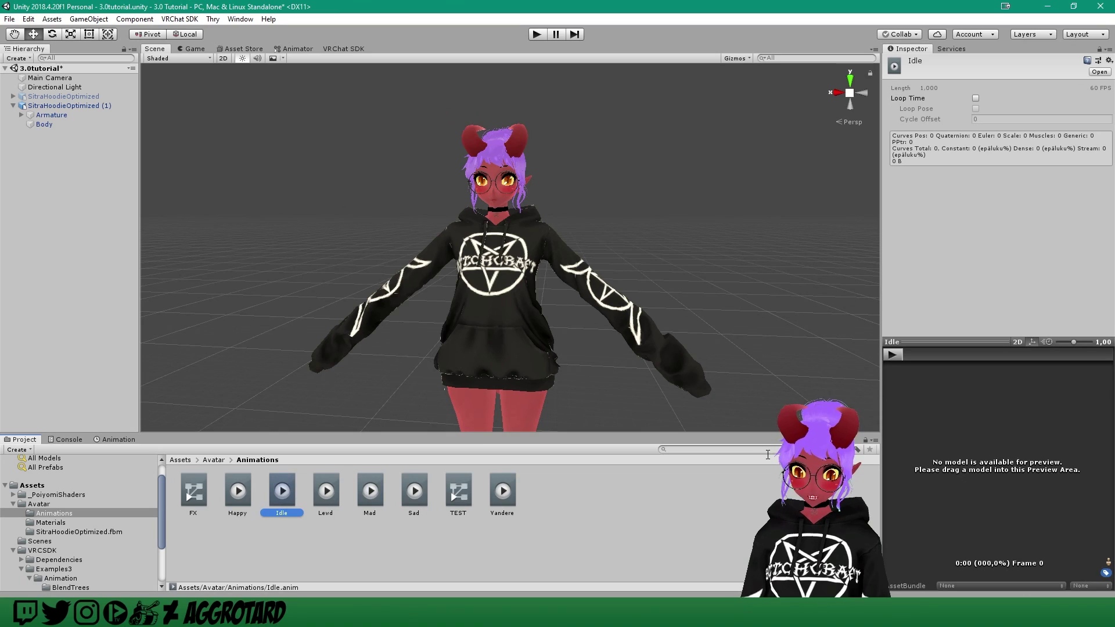
Step: Replace the Sad state in the TEST controller with the Idle clip
{"action": "double_click", "coordinate": [458, 492]}
{"action": "left_click", "coordinate": [602, 246]}
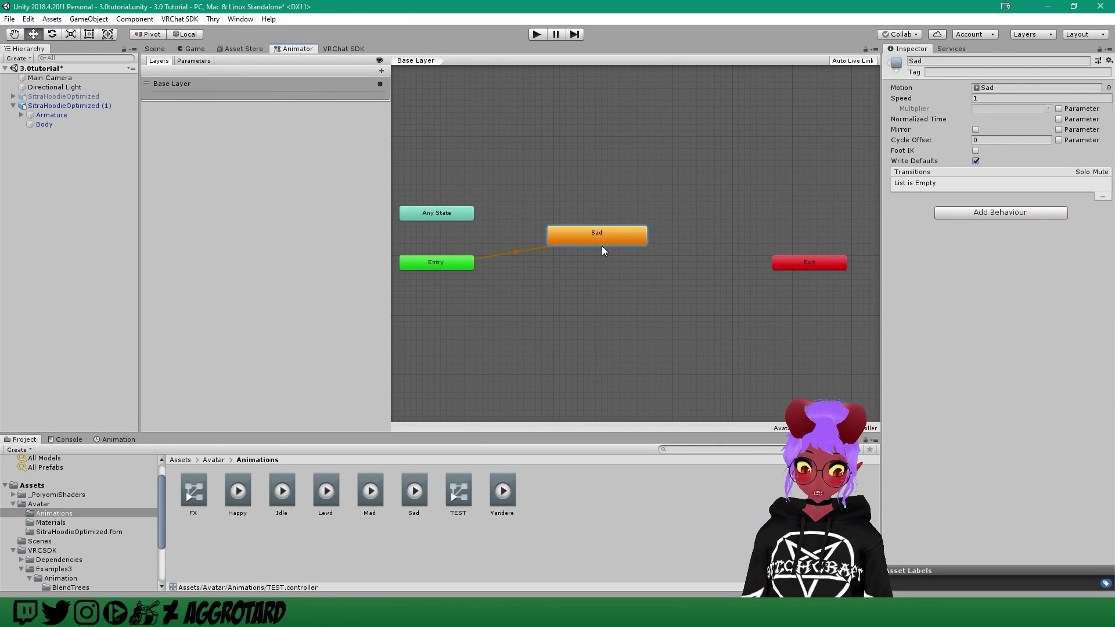
{"action": "key", "text": "Delete"}
{"action": "left_click_drag", "start_coordinate": [281, 492], "coordinate": [538, 232]}
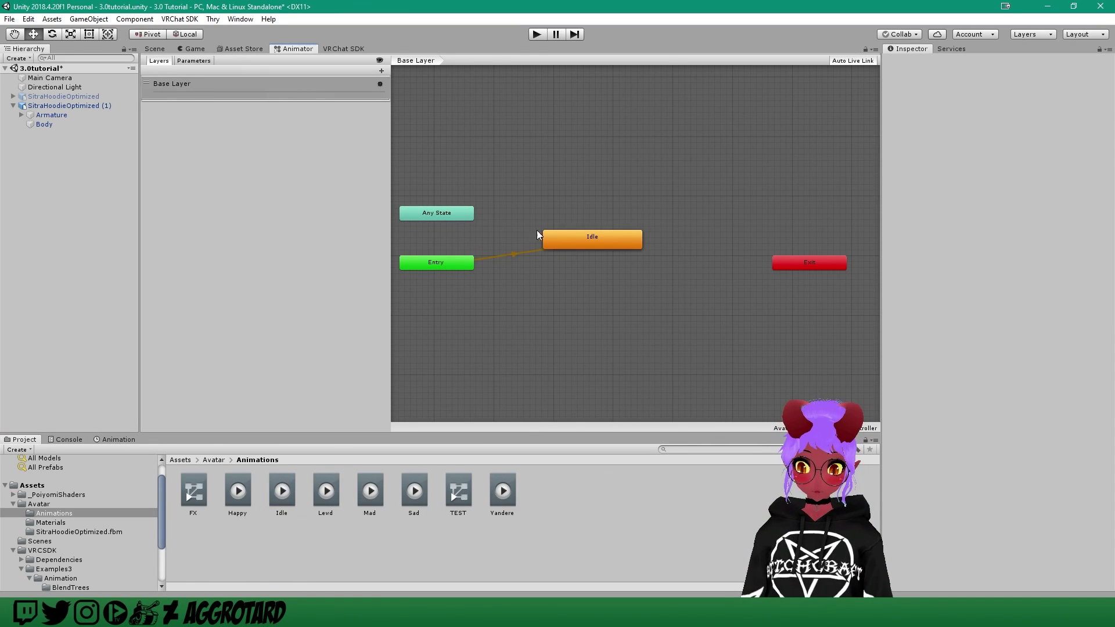
Step: Add all of the Body's Skinned Mesh Renderer blend shapes to the duplicate avatar's Idle clip
{"action": "left_click", "coordinate": [154, 49]}
{"action": "left_click", "coordinate": [72, 105]}
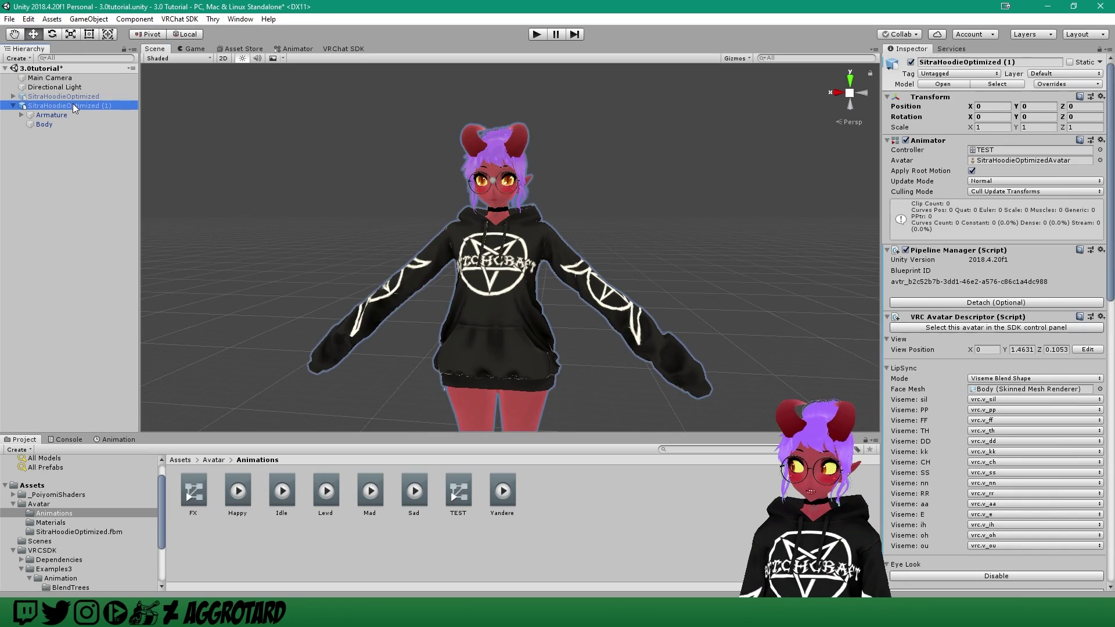
{"action": "left_click", "coordinate": [117, 440]}
{"action": "left_click", "coordinate": [17, 449]}
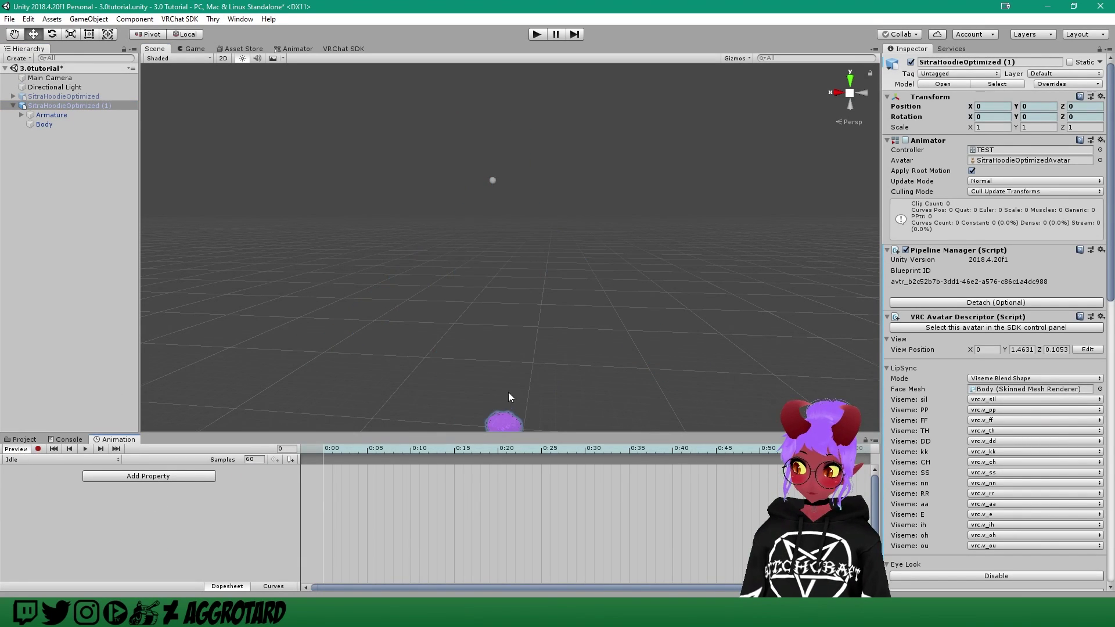
{"action": "left_click", "coordinate": [156, 478]}
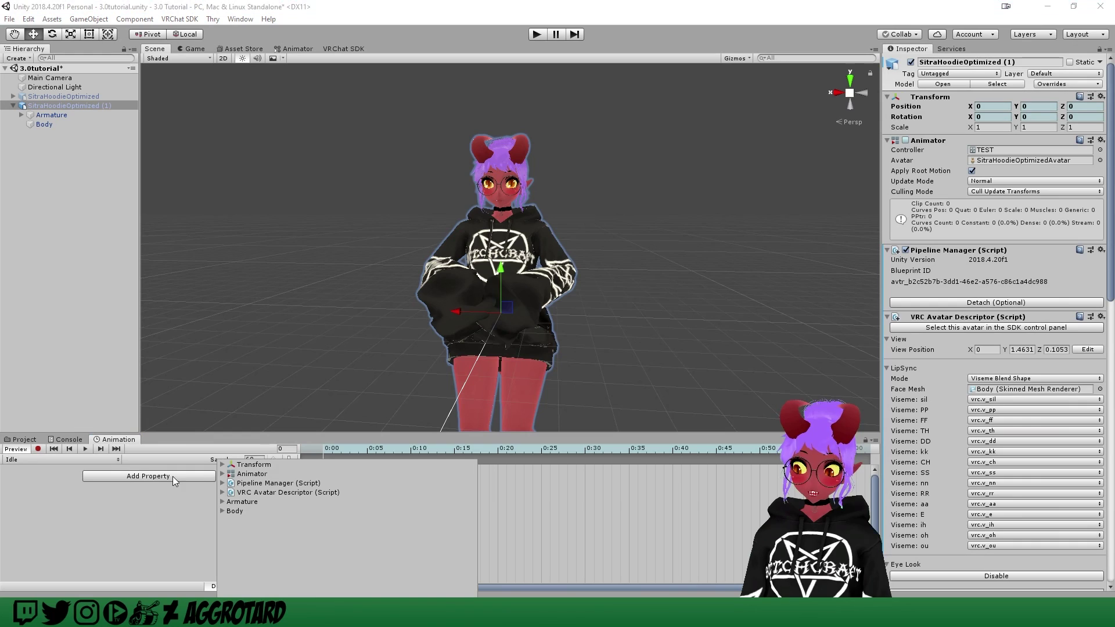
{"action": "left_click", "coordinate": [222, 511]}
{"action": "left_click", "coordinate": [231, 539]}
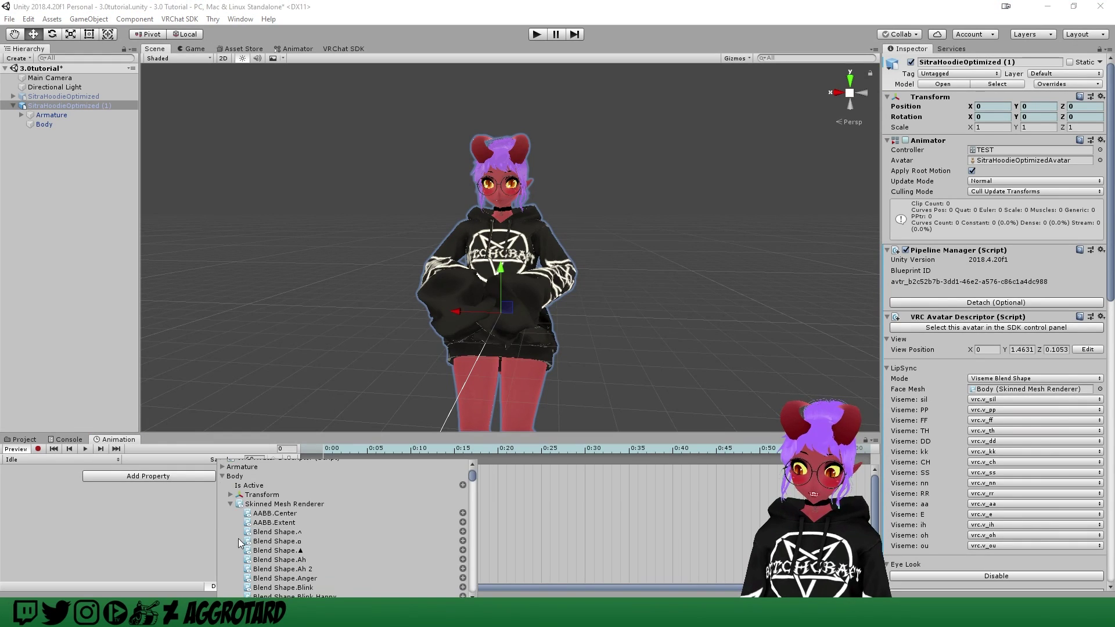
{"action": "left_click_drag", "start_coordinate": [473, 476], "coordinate": [474, 486]}
{"action": "left_click", "coordinate": [300, 509], "text": "shift"}
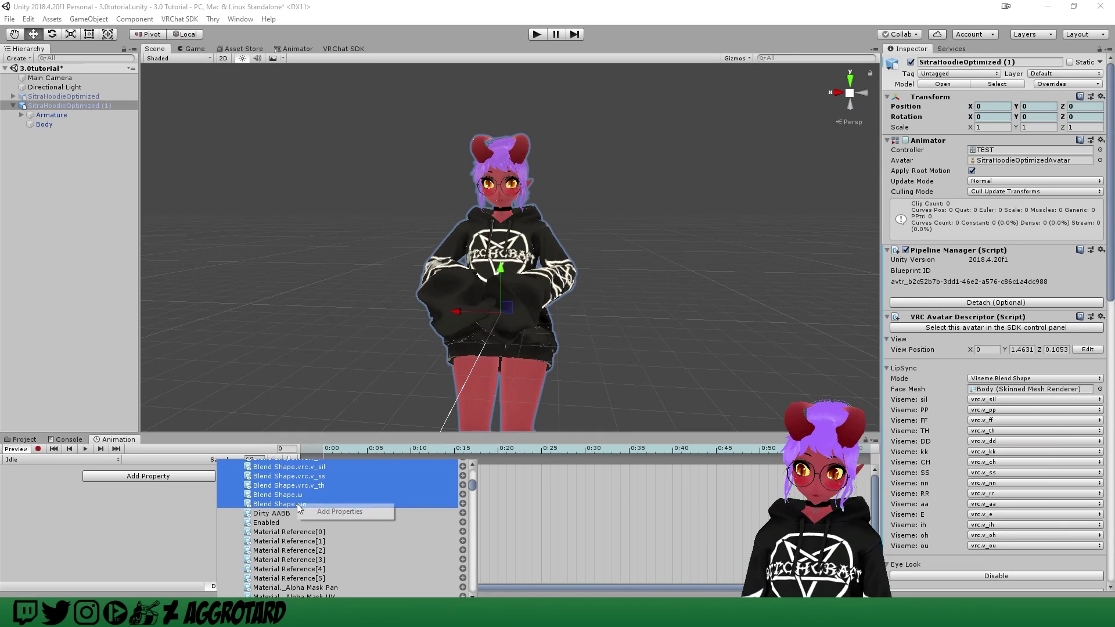
{"action": "key", "text": "Return"}
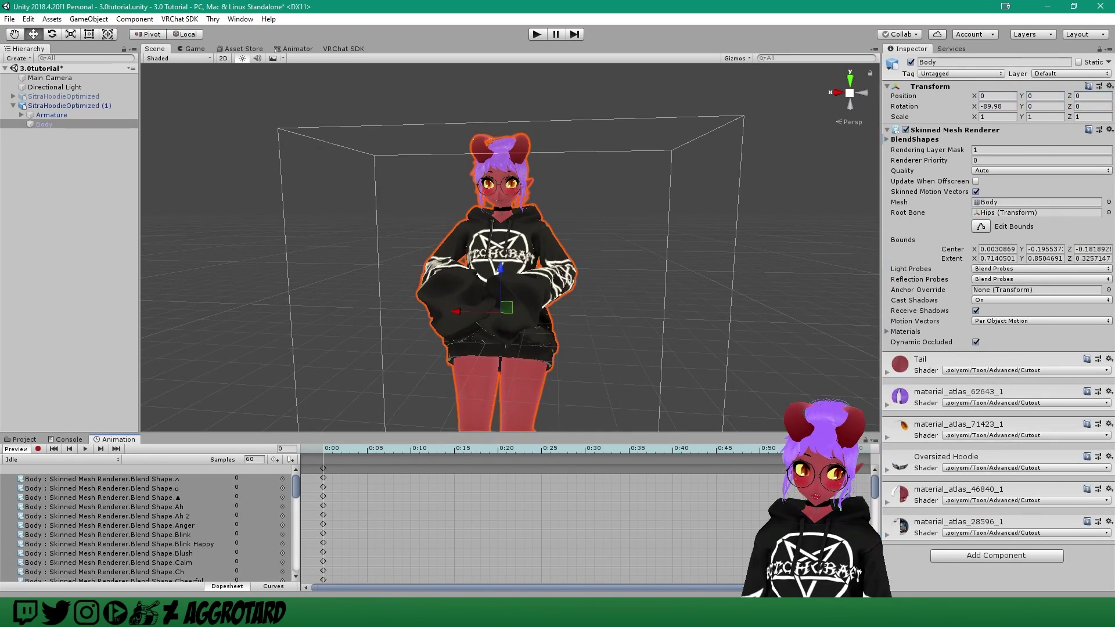
Step: Copy all of the Idle clip's blend shape keyframes from frame 0 to frame 1
{"action": "right_click", "coordinate": [561, 479]}
{"action": "left_click", "coordinate": [321, 476]}
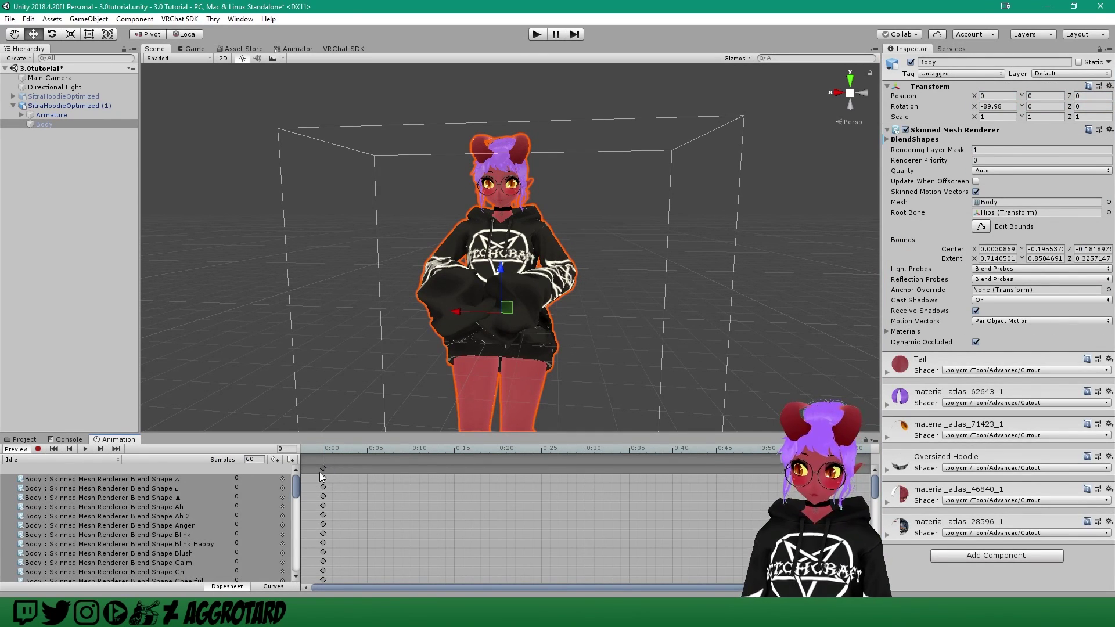
{"action": "scroll", "coordinate": [291, 487], "scroll_direction": "down", "scroll_amount": 3}
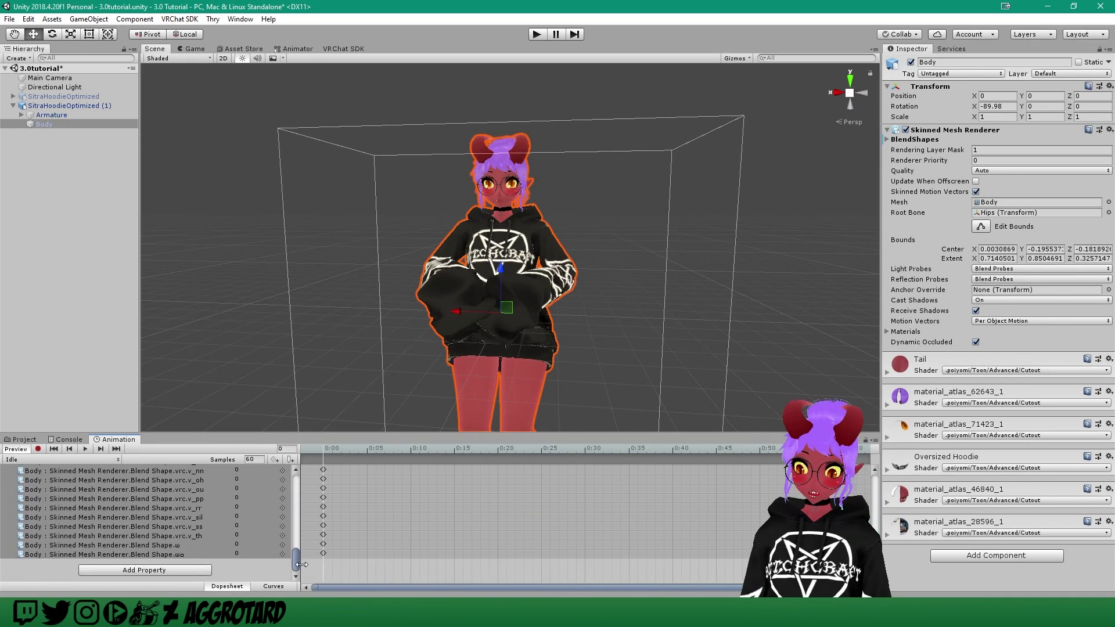
{"action": "scroll", "coordinate": [308, 483], "scroll_direction": "up", "scroll_amount": 3}
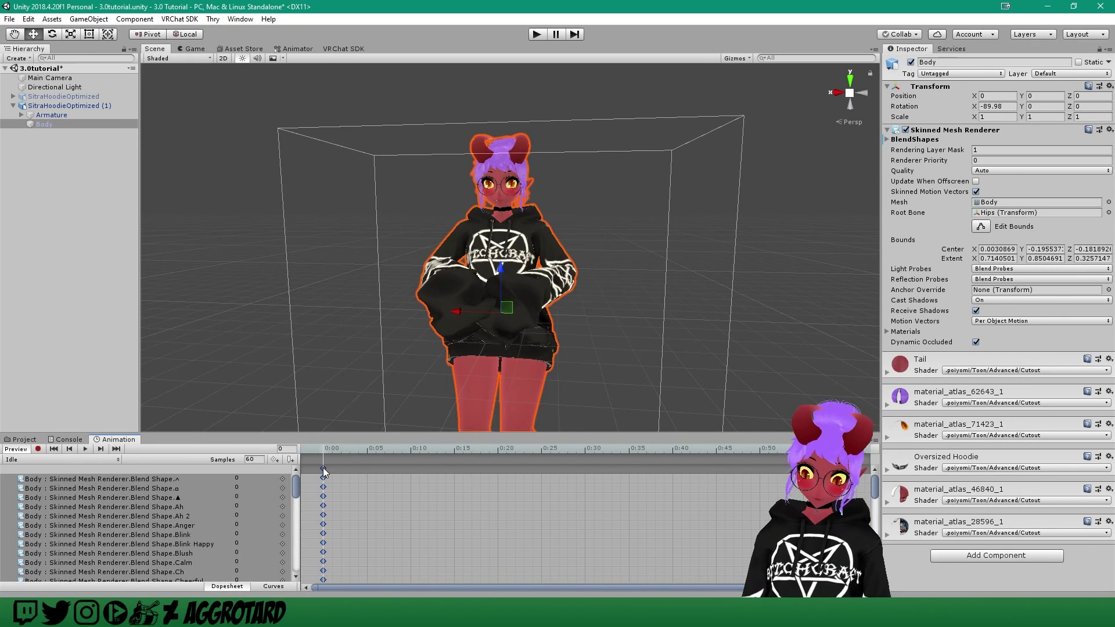
{"action": "left_click", "coordinate": [330, 449]}
{"action": "key", "text": "ctrl+v"}
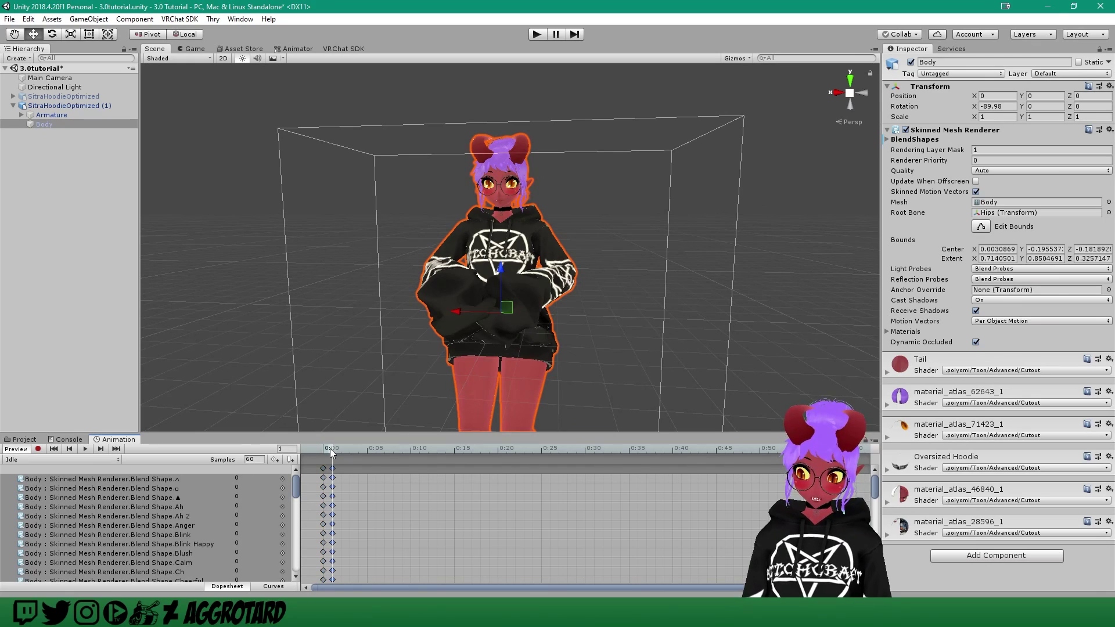
Step: Deactivate the duplicate SitraHoodieOptimized (1) avatar and reactivate the original SitraHoodieOptimized in the scene
{"action": "left_click", "coordinate": [30, 440]}
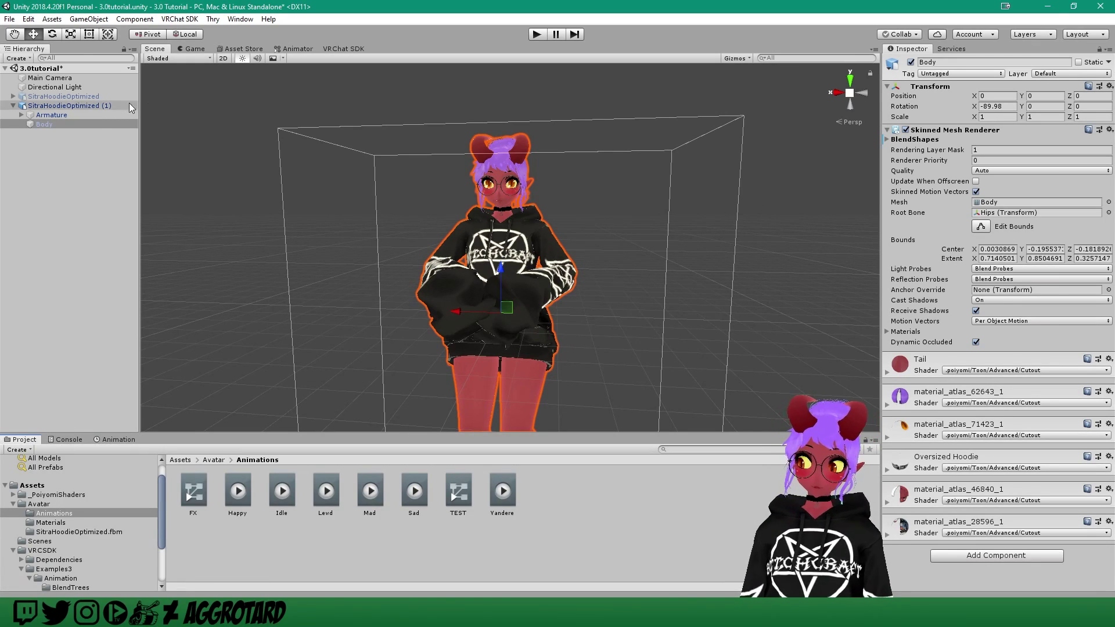
{"action": "left_click", "coordinate": [99, 106]}
{"action": "left_click", "coordinate": [910, 62]}
{"action": "left_click", "coordinate": [61, 96]}
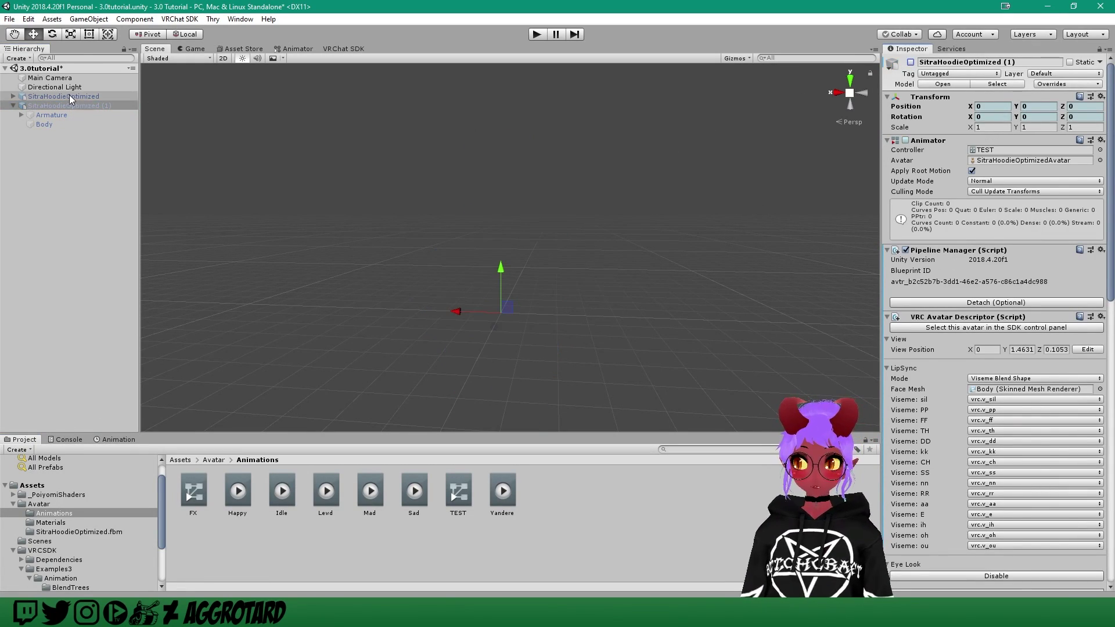
{"action": "left_click", "coordinate": [911, 62]}
{"action": "key", "text": "f"}
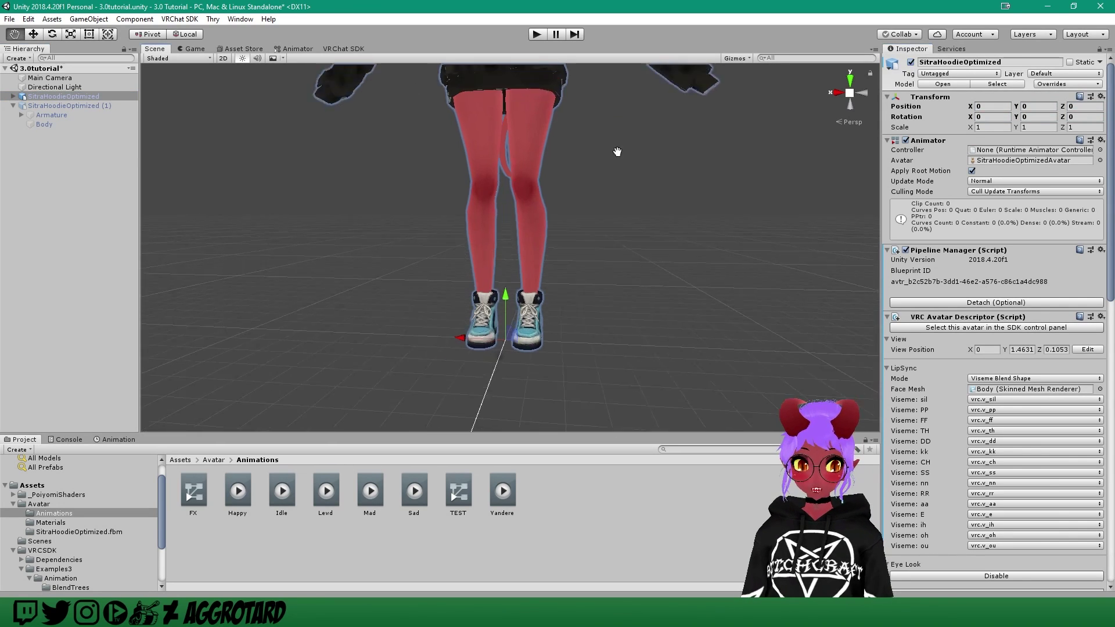
Step: Open the FX controller's Left Hand layer and set the Idle state's motion to the Idle clip
{"action": "double_click", "coordinate": [193, 492]}
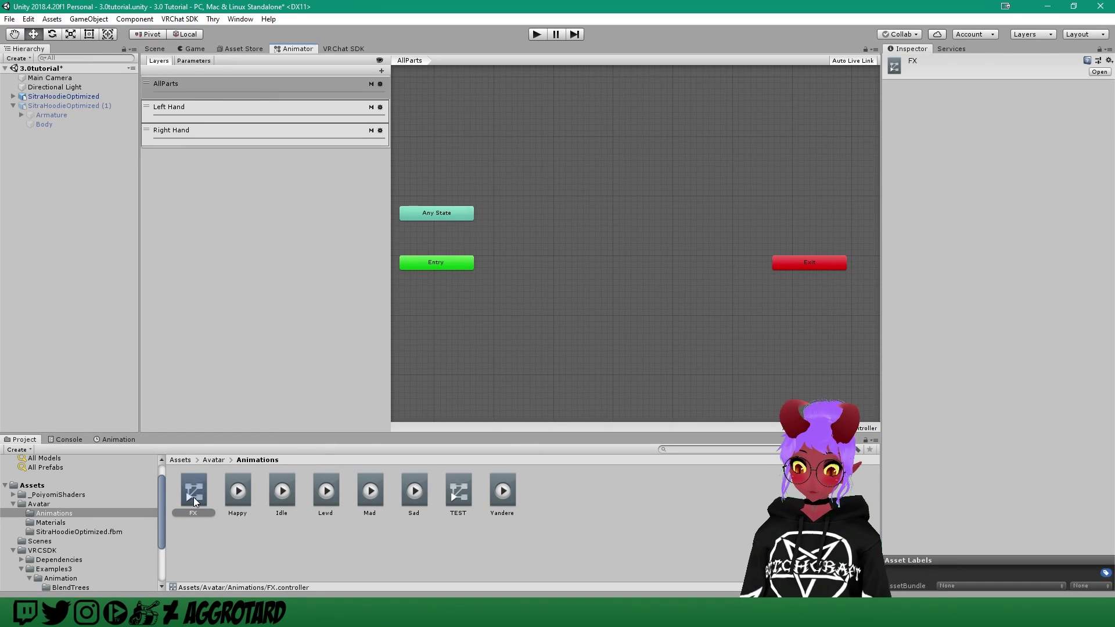
{"action": "left_click", "coordinate": [243, 106]}
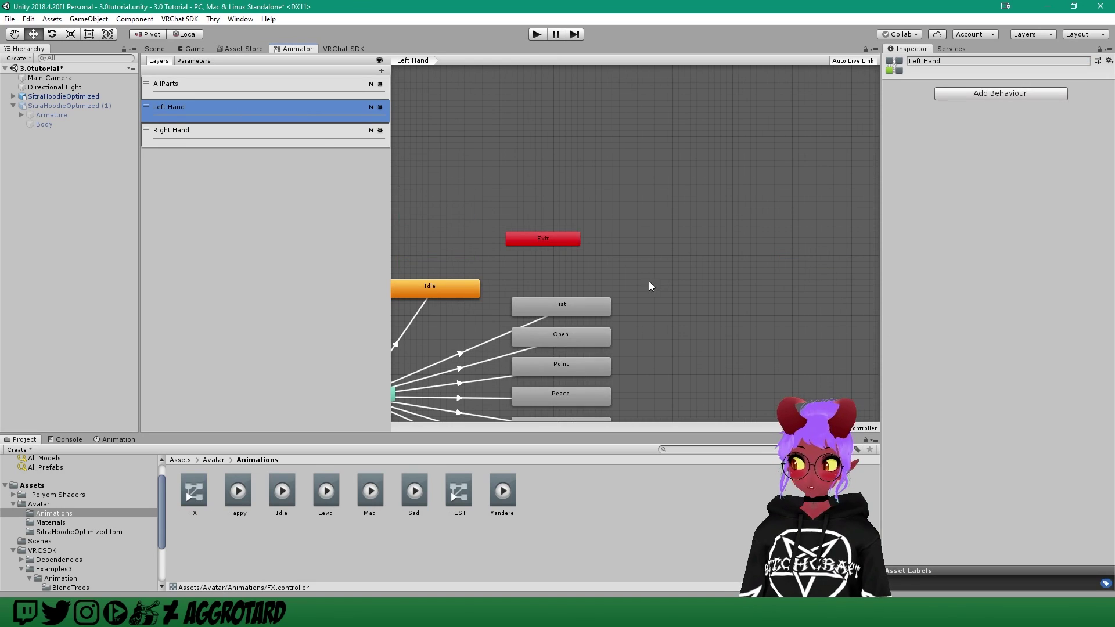
{"action": "middle_click_drag", "start_coordinate": [650, 281], "coordinate": [723, 173]}
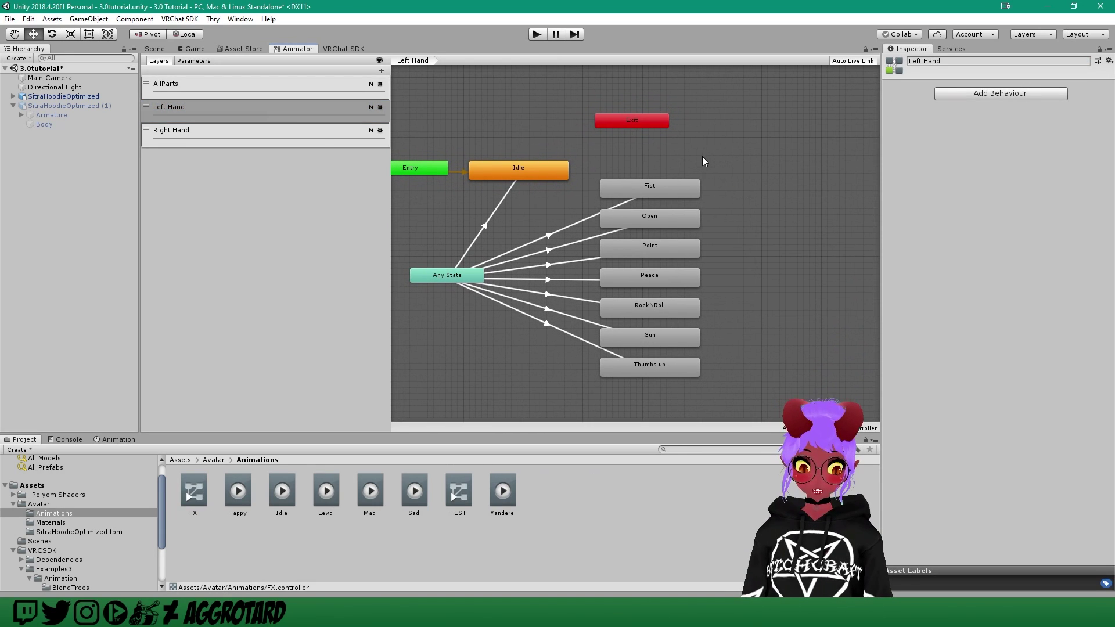
{"action": "scroll", "coordinate": [475, 164], "scroll_direction": "up", "scroll_amount": 2}
{"action": "middle_click_drag", "start_coordinate": [526, 201], "coordinate": [567, 203]}
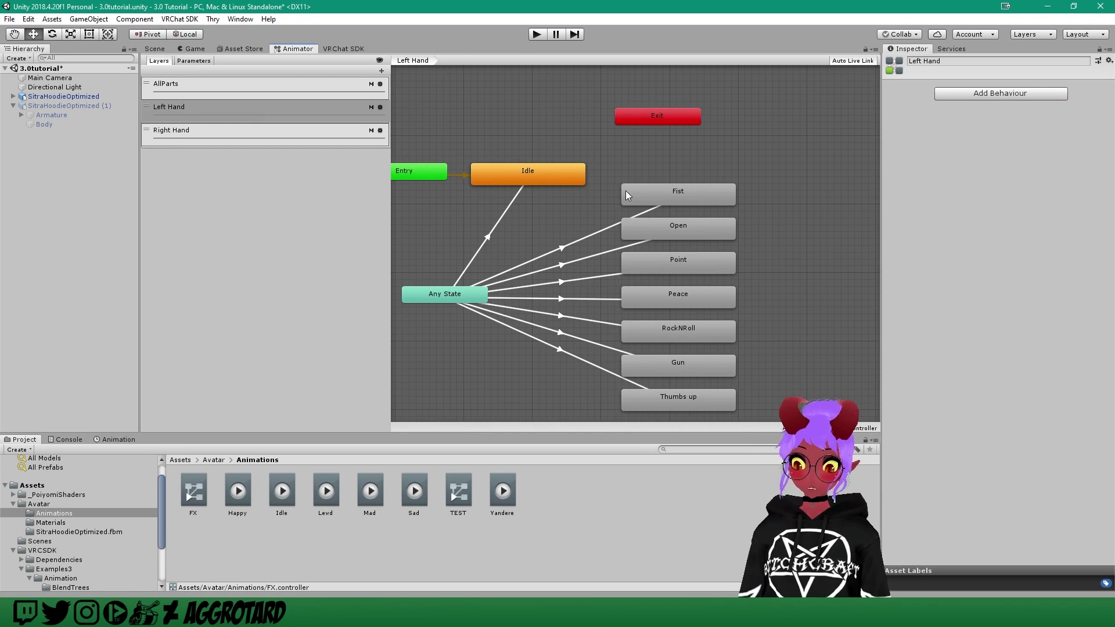
{"action": "left_click", "coordinate": [544, 176]}
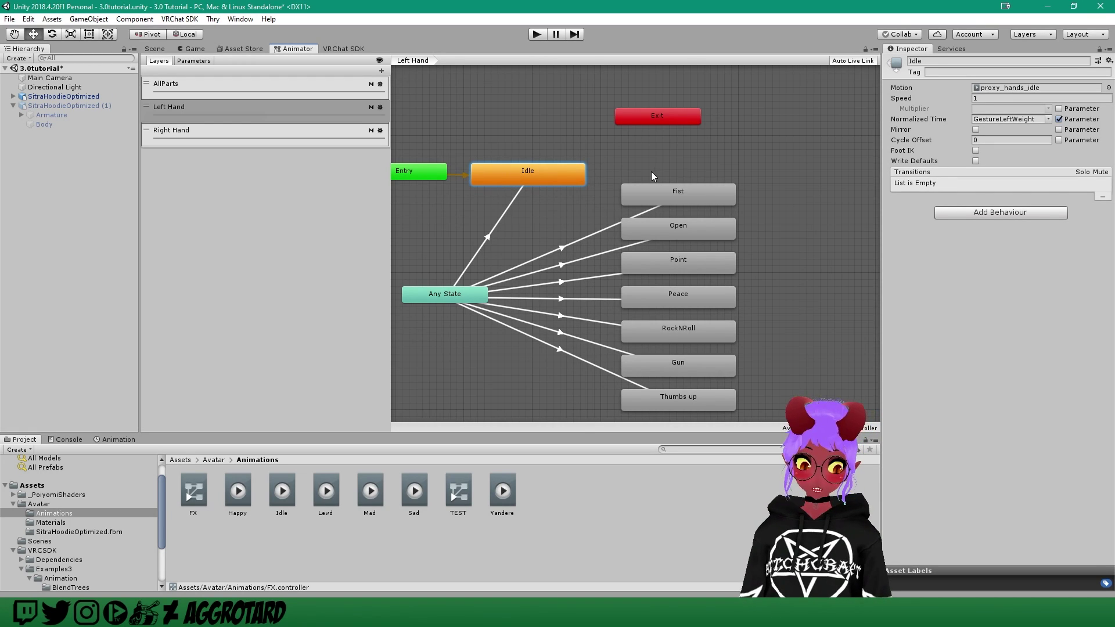
{"action": "left_click", "coordinate": [899, 88]}
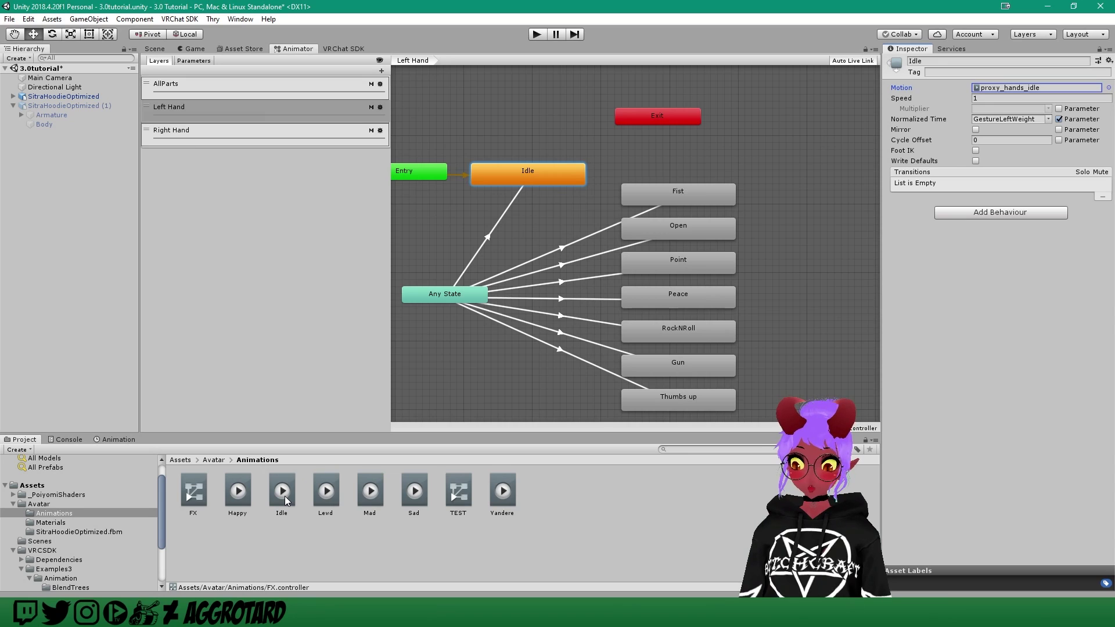
{"action": "left_click_drag", "start_coordinate": [283, 496], "coordinate": [1020, 87]}
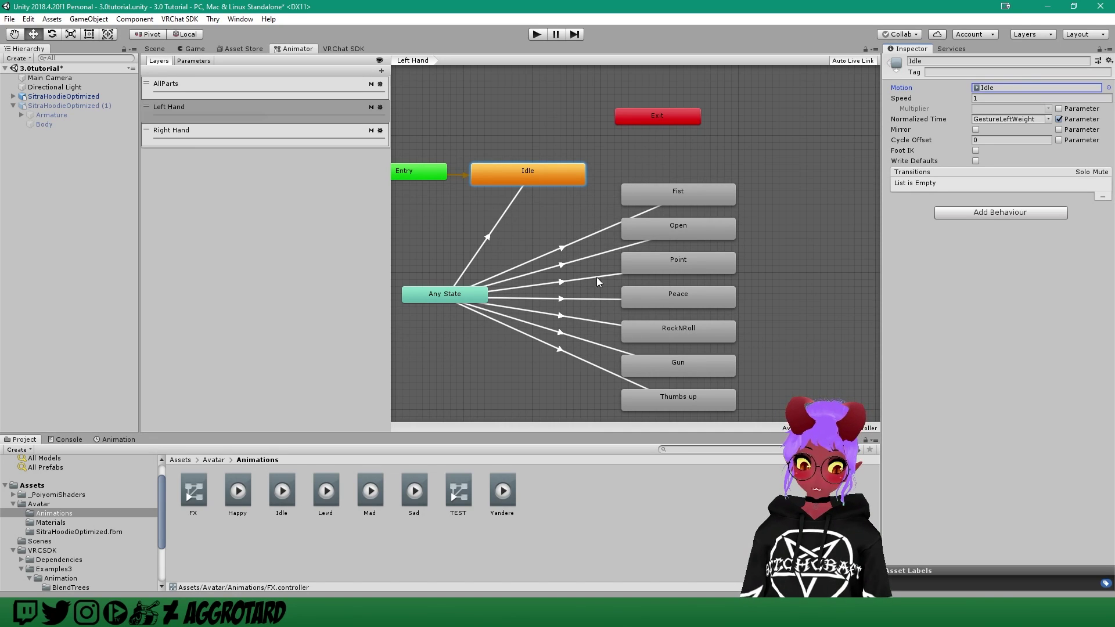
Step: In the Left Hand layer, set the Open state's motion to Happy and the Point state's motion to Sad
{"action": "mouse_move", "coordinate": [583, 331]}
{"action": "middle_mouse_down"}
{"action": "mouse_move", "coordinate": [566, 312]}
{"action": "mouse_move", "coordinate": [575, 323]}
{"action": "middle_mouse_up"}
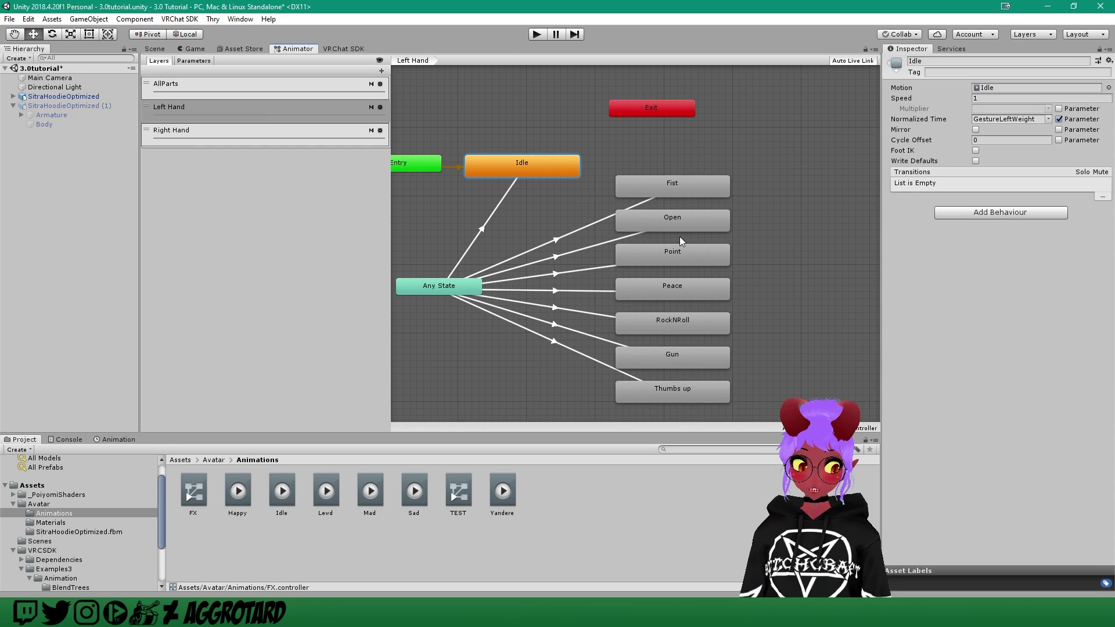
{"action": "left_click", "coordinate": [694, 219]}
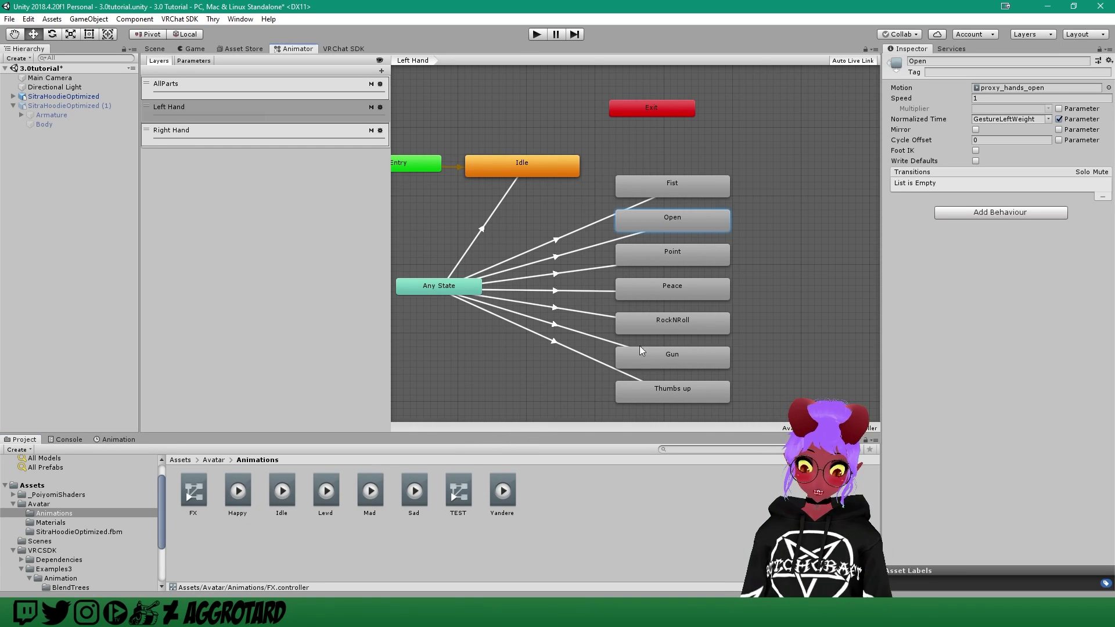
{"action": "left_click_drag", "start_coordinate": [641, 350], "coordinate": [1008, 90]}
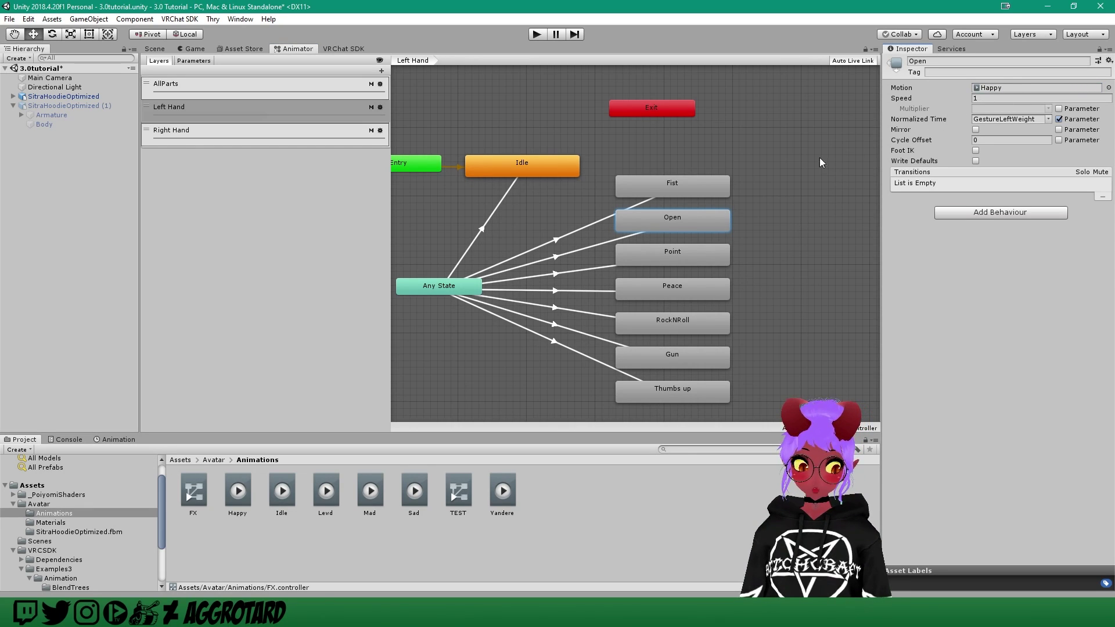
{"action": "left_click", "coordinate": [682, 261]}
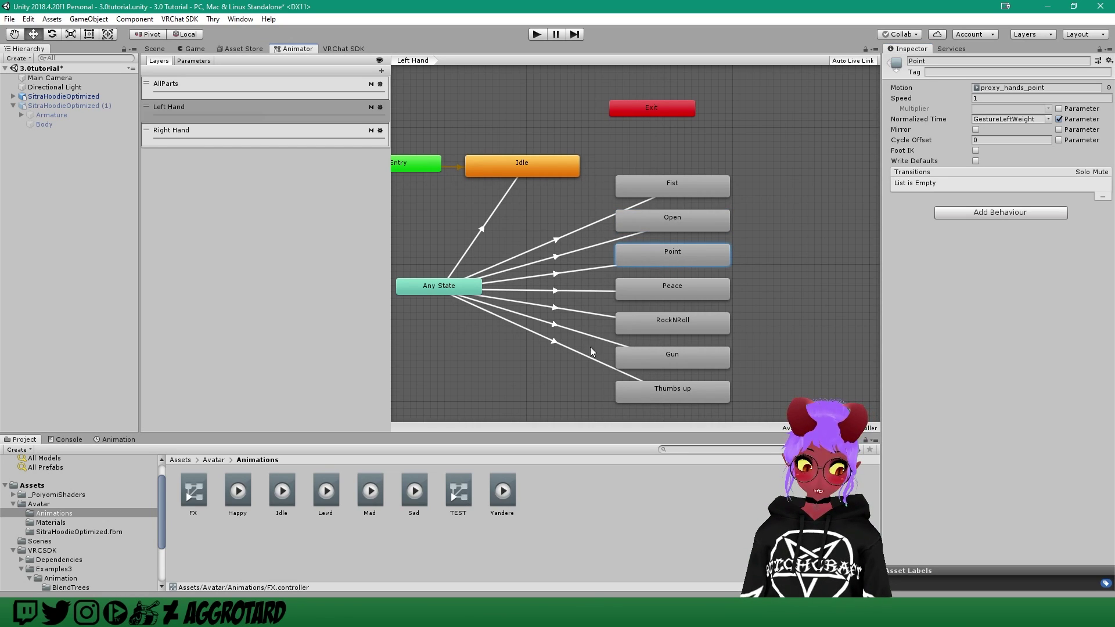
{"action": "left_click_drag", "start_coordinate": [417, 499], "coordinate": [1017, 92]}
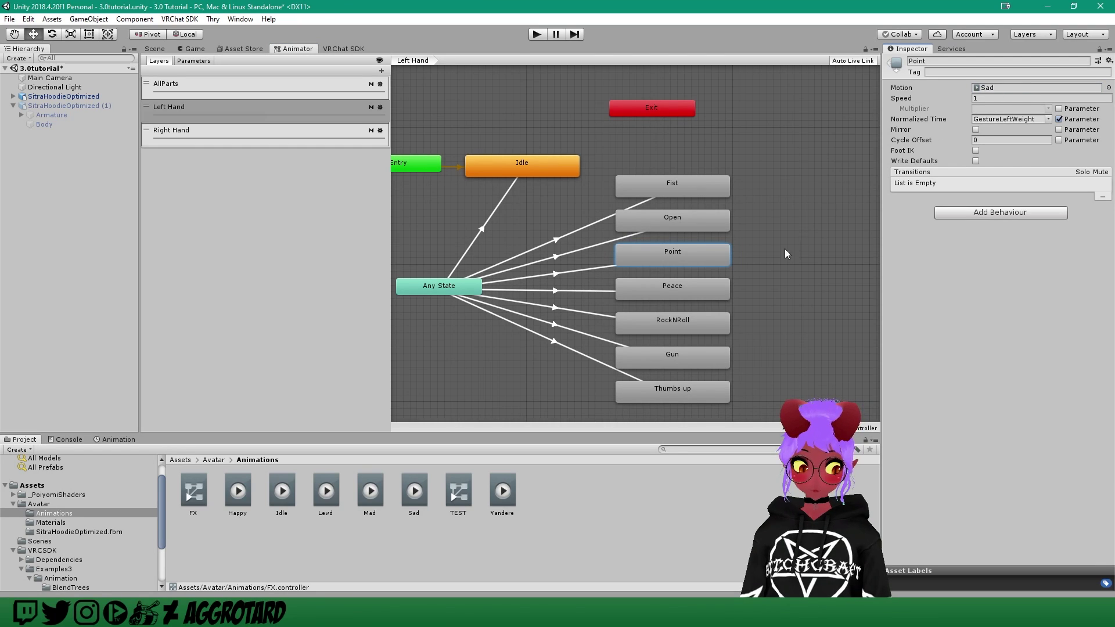
Step: Assign the Lewd, Mad and Yandere clips as motions of the Left Hand layer's RockNRoll, Gun and Thumbs up states respectively
{"action": "left_click", "coordinate": [684, 320]}
{"action": "left_click_drag", "start_coordinate": [325, 492], "coordinate": [999, 92]}
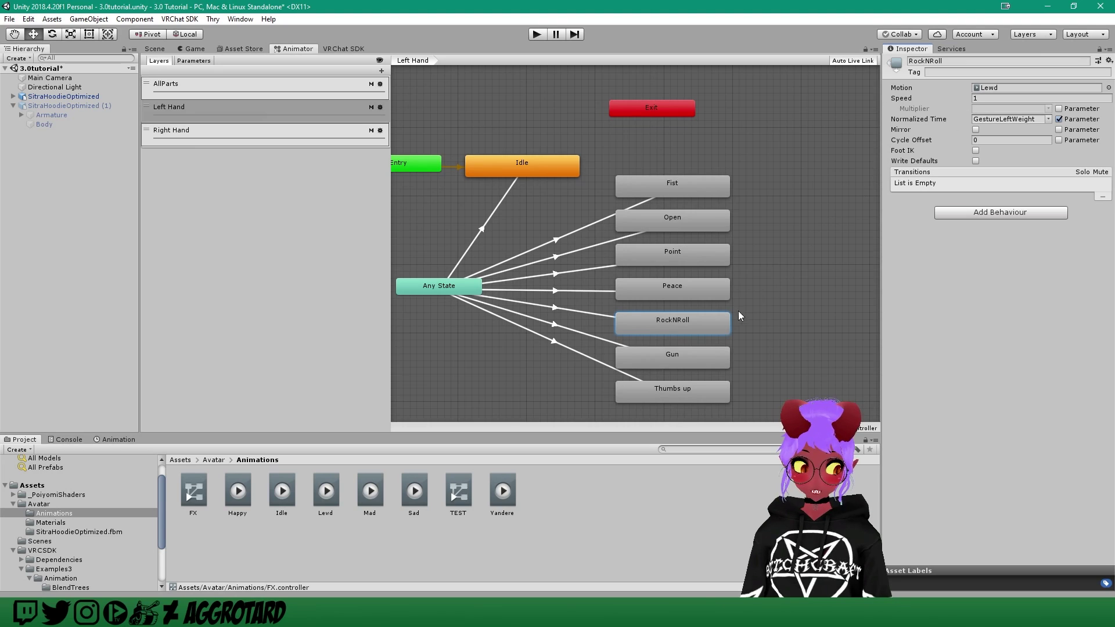
{"action": "left_click", "coordinate": [677, 358]}
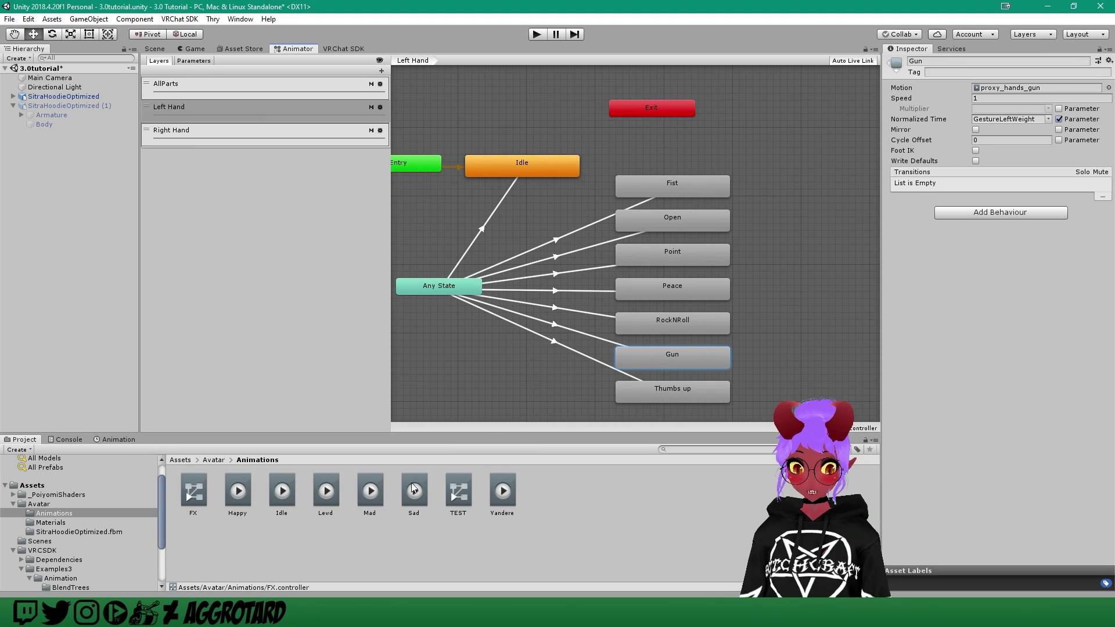
{"action": "left_click_drag", "start_coordinate": [372, 497], "coordinate": [1038, 91]}
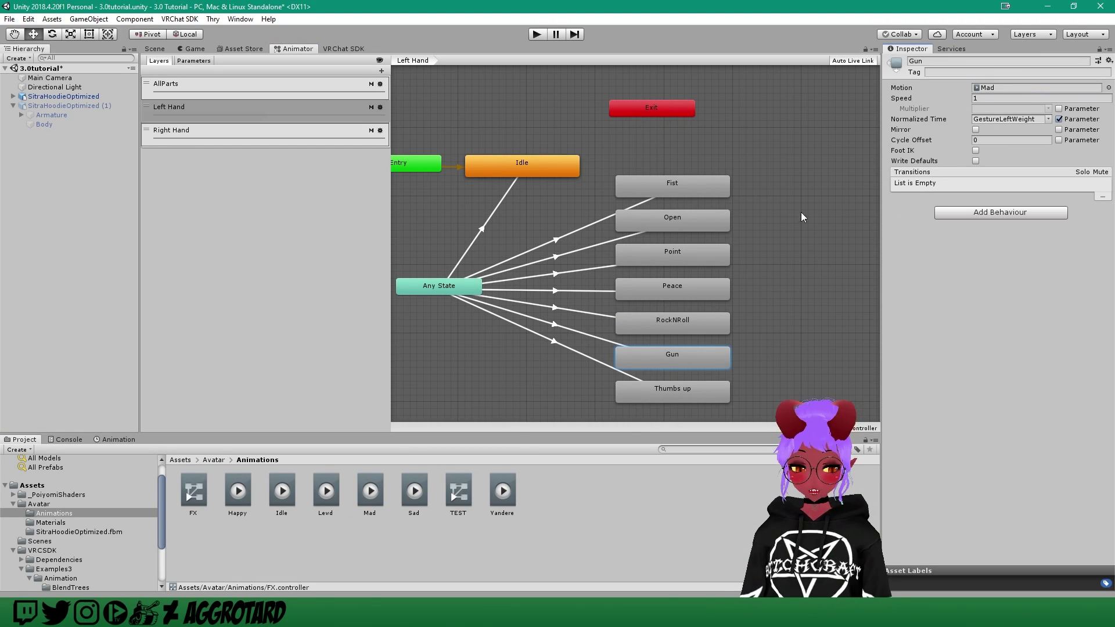
{"action": "left_click", "coordinate": [649, 400]}
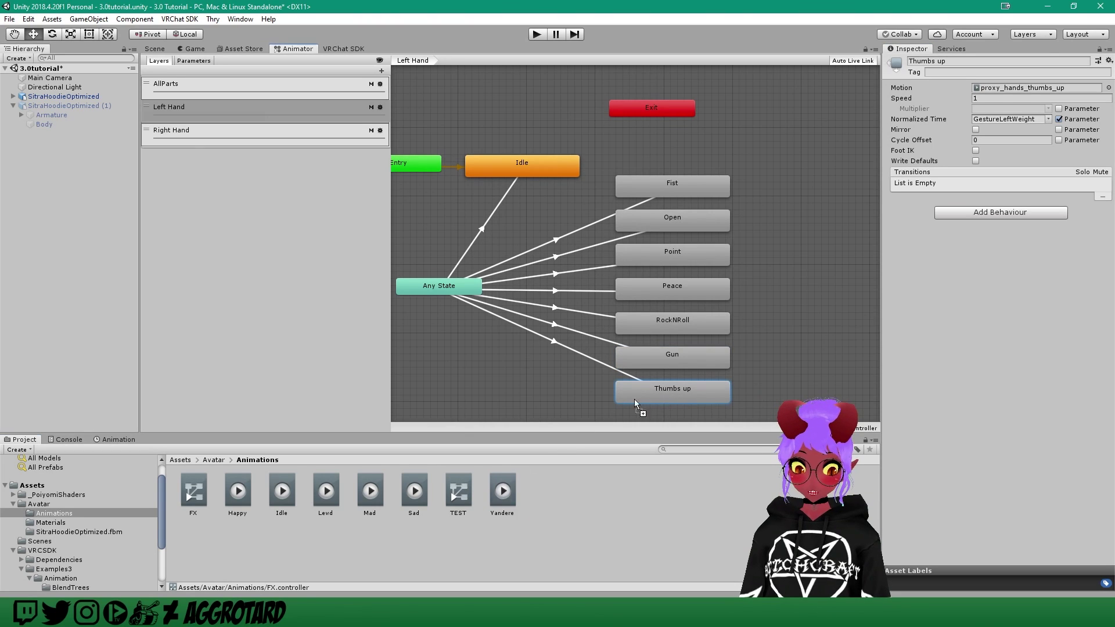
{"action": "left_click_drag", "start_coordinate": [634, 399], "coordinate": [1010, 87]}
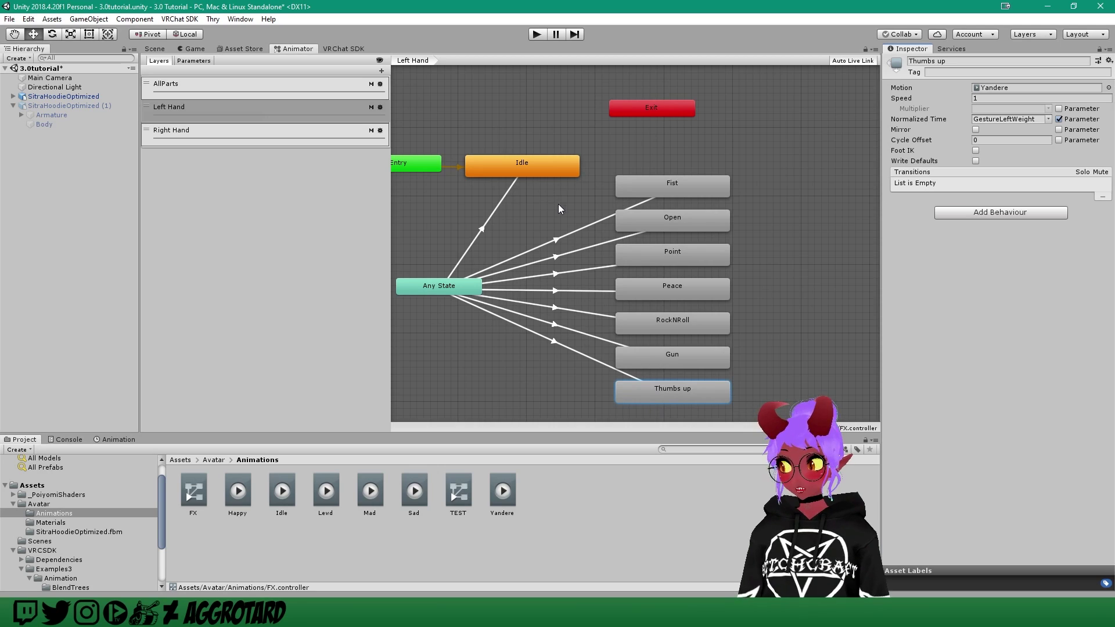
Step: Examine the settings and GestureLeft conditions of the Any State transitions to Fist and Open, plus the motions of those two states
{"action": "left_click", "coordinate": [564, 239]}
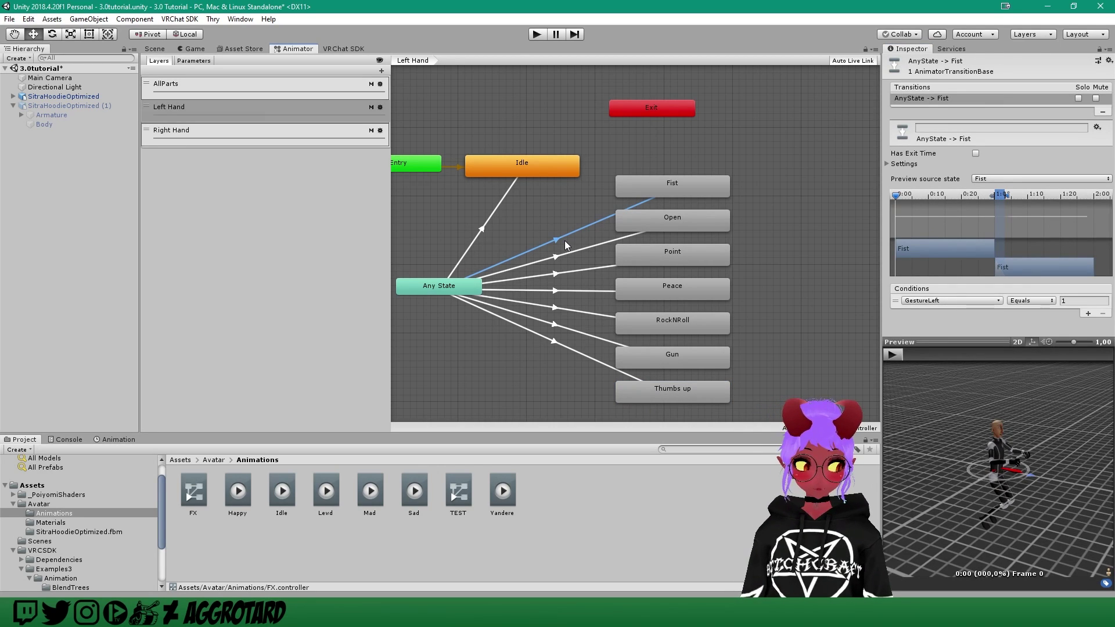
{"action": "left_click", "coordinate": [886, 164]}
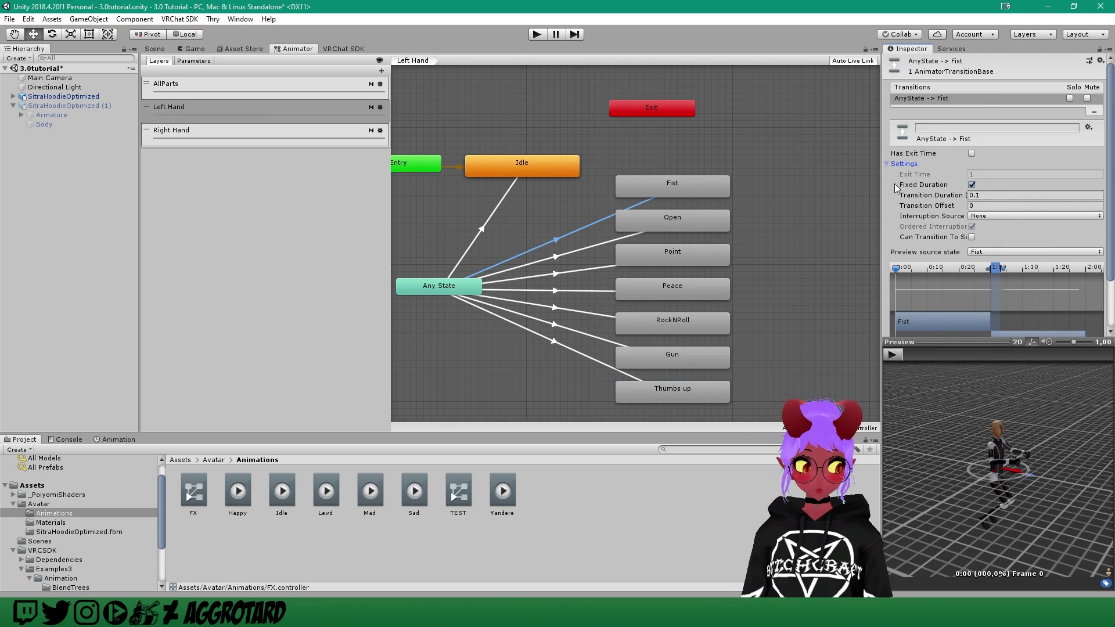
{"action": "left_click", "coordinate": [640, 229]}
{"action": "scroll", "coordinate": [937, 204], "scroll_direction": "down", "scroll_amount": 3}
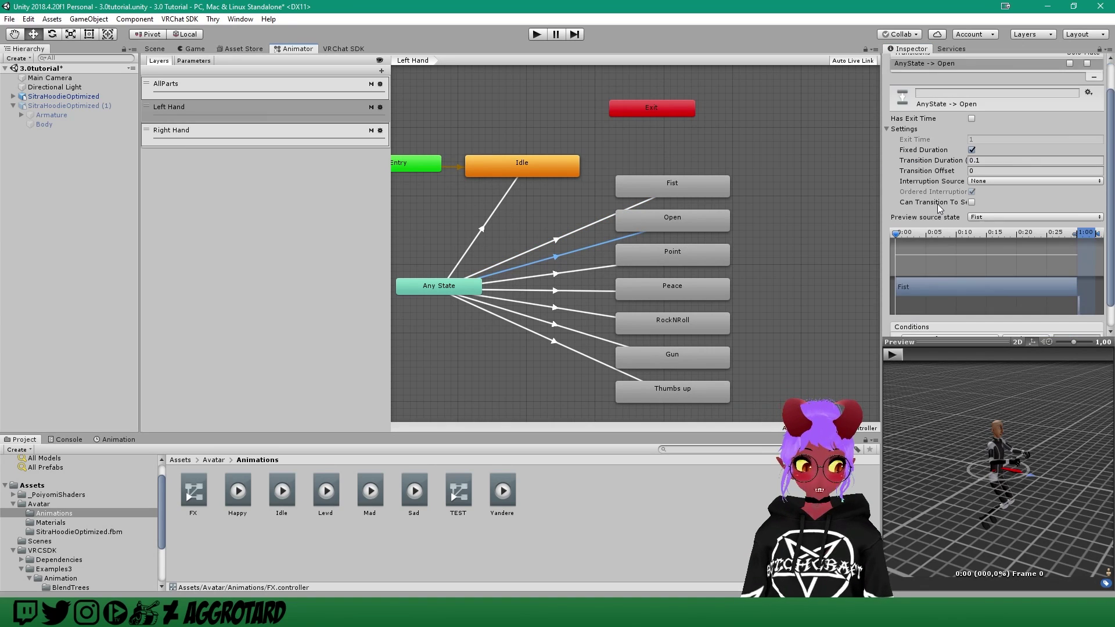
{"action": "scroll", "coordinate": [941, 175], "scroll_direction": "up", "scroll_amount": 2}
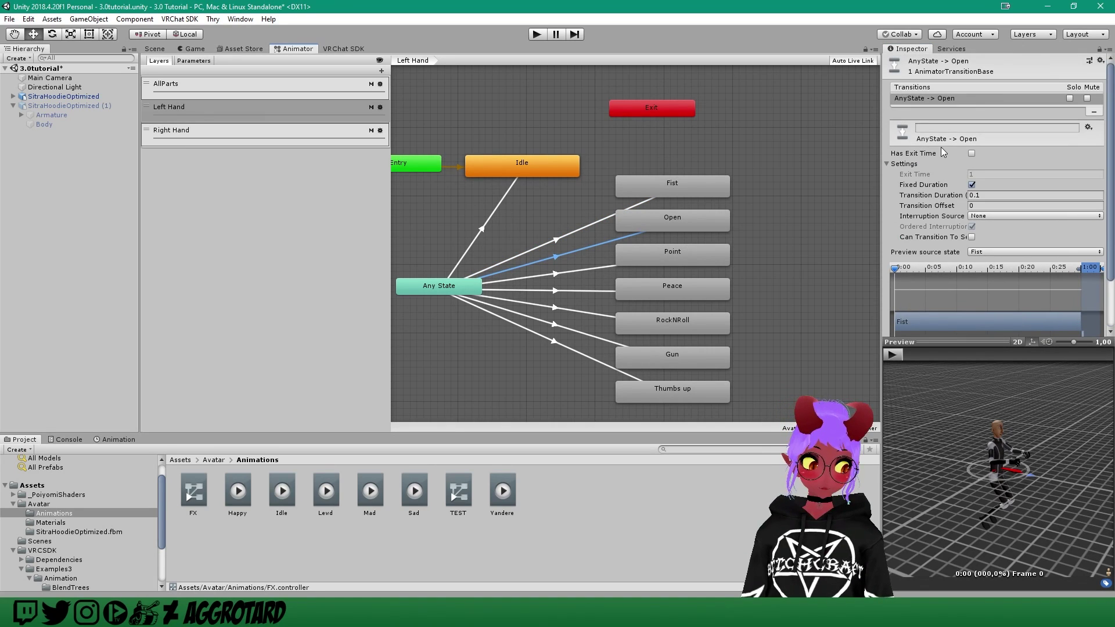
{"action": "scroll", "coordinate": [929, 160], "scroll_direction": "down", "scroll_amount": 2}
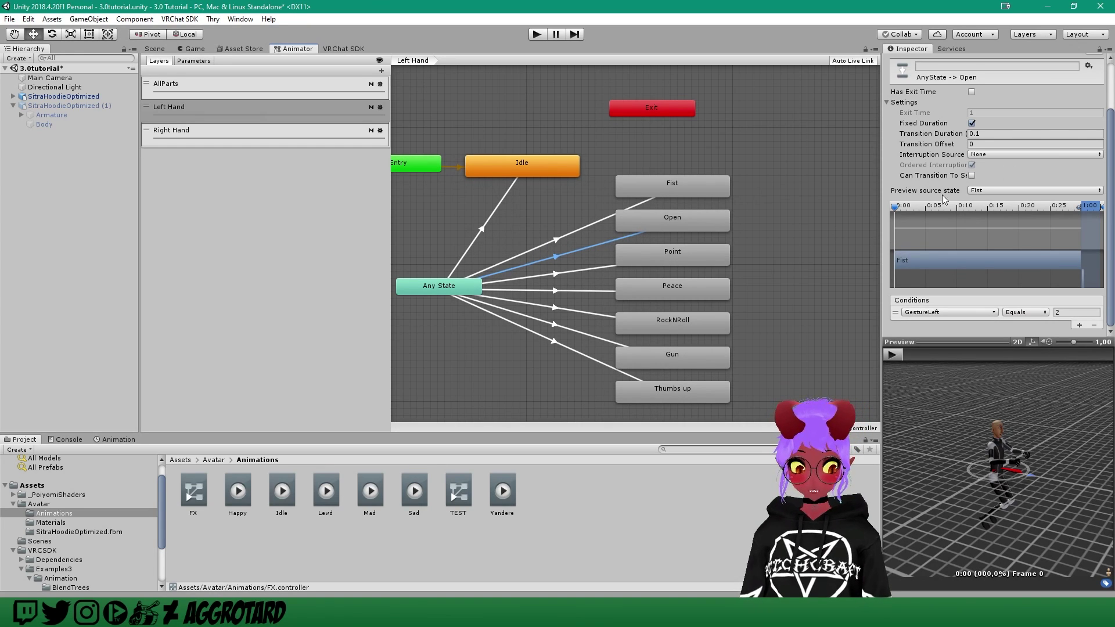
{"action": "left_click", "coordinate": [583, 227]}
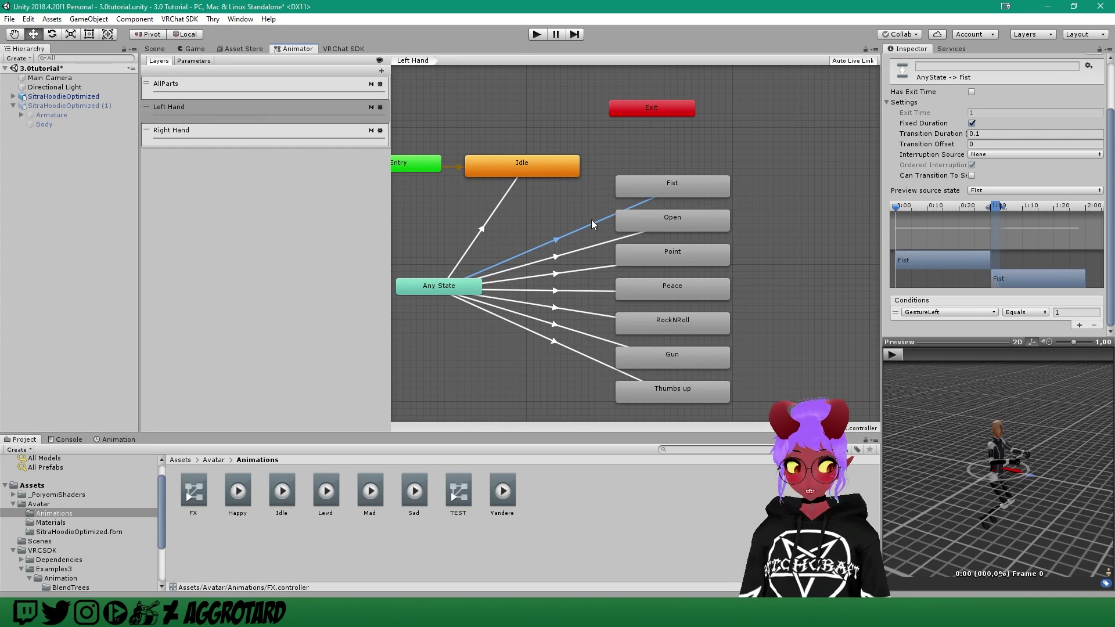
{"action": "left_click", "coordinate": [557, 256]}
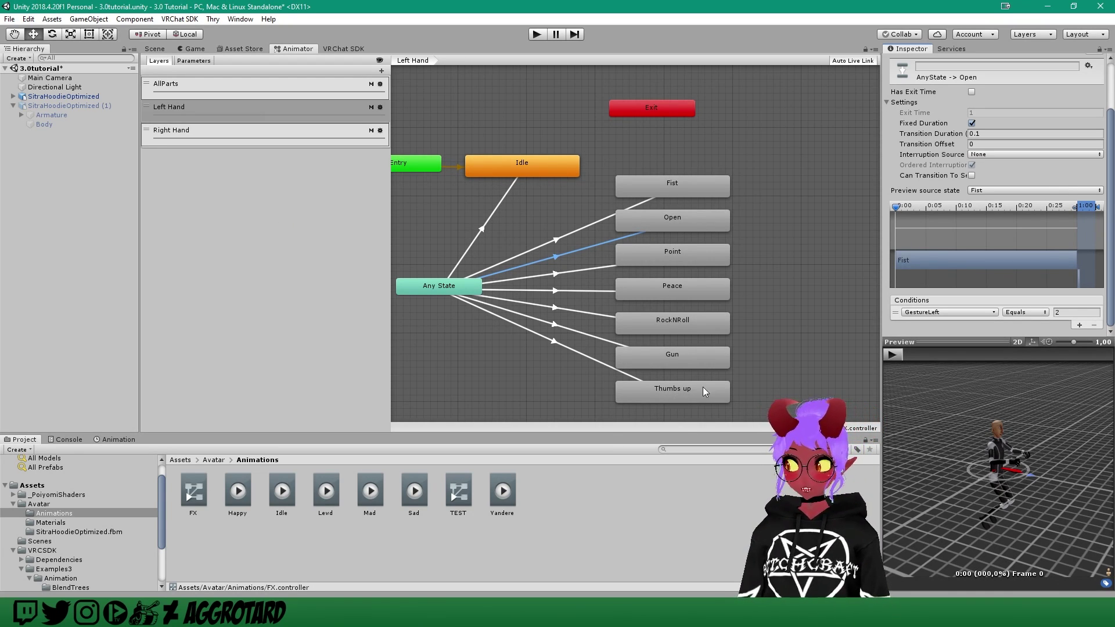
{"action": "left_click", "coordinate": [663, 196]}
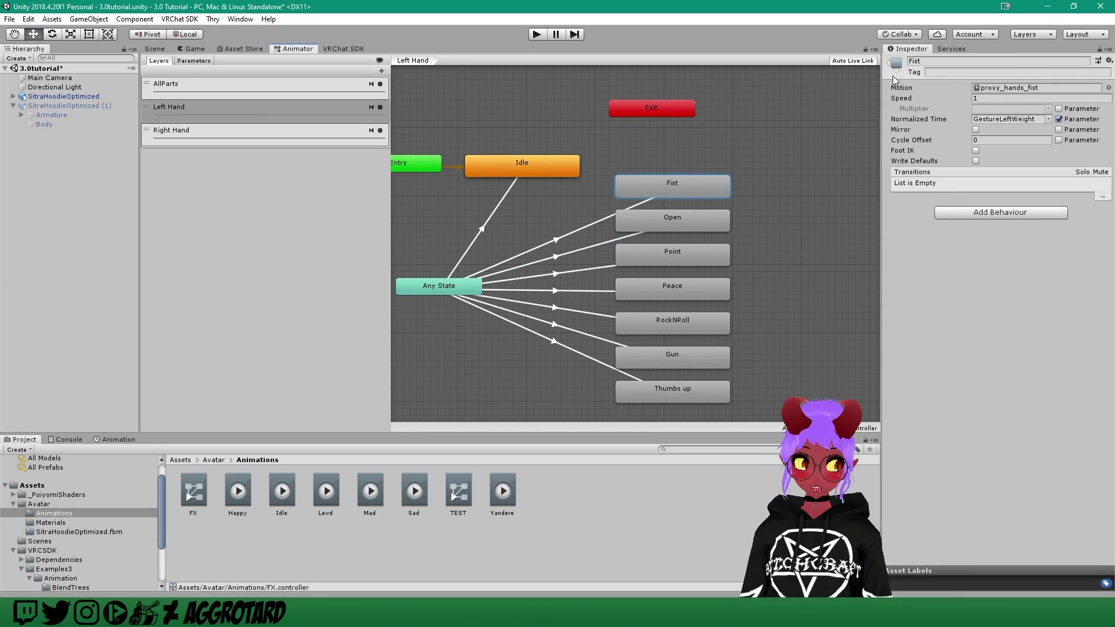
{"action": "left_click", "coordinate": [649, 220]}
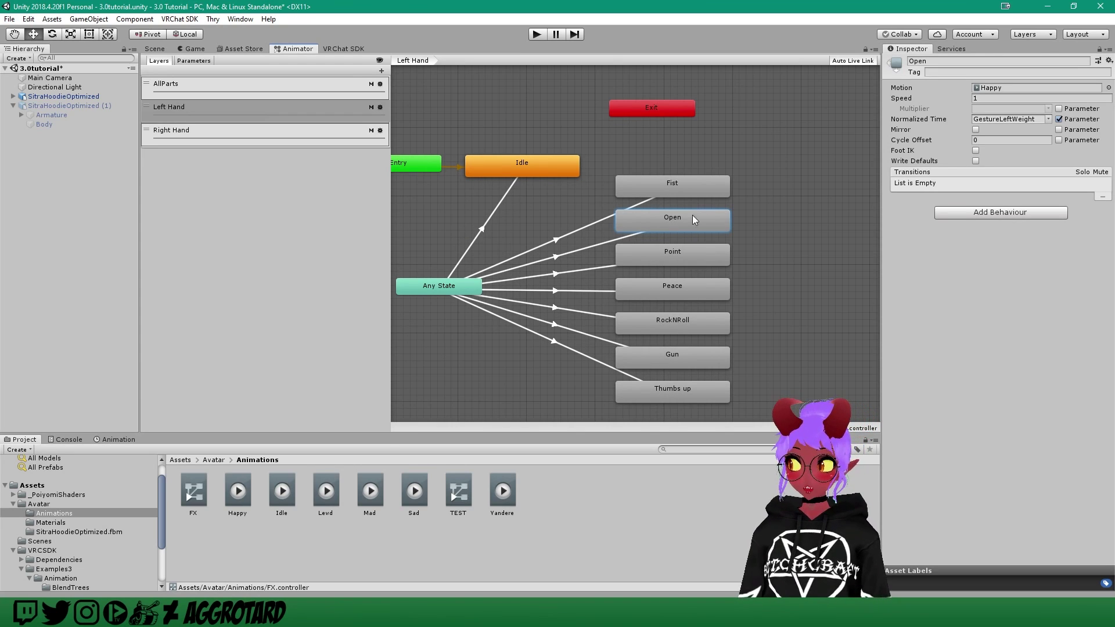
{"action": "middle_click_drag", "start_coordinate": [538, 200], "coordinate": [574, 197]}
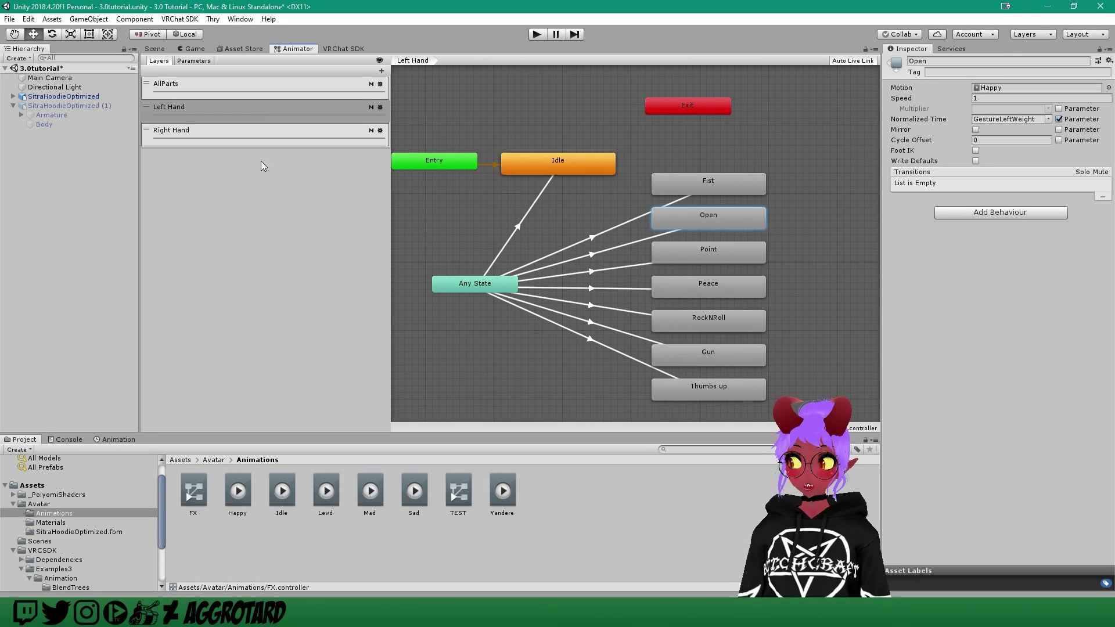
Step: Select the original SitraHoodieOptimized avatar in the scene and enable custom Playable Layers in its VRC Avatar Descriptor
{"action": "left_click", "coordinate": [154, 49]}
{"action": "left_click", "coordinate": [76, 97]}
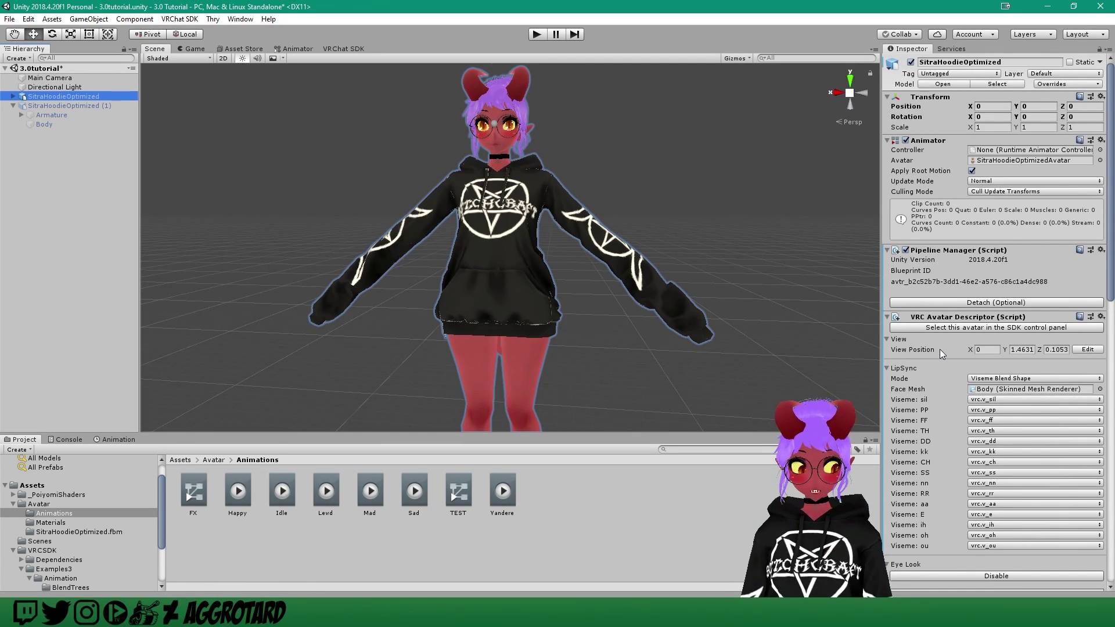
{"action": "scroll", "coordinate": [940, 349], "scroll_direction": "down", "scroll_amount": 10}
{"action": "scroll", "coordinate": [939, 350], "scroll_direction": "down", "scroll_amount": 9}
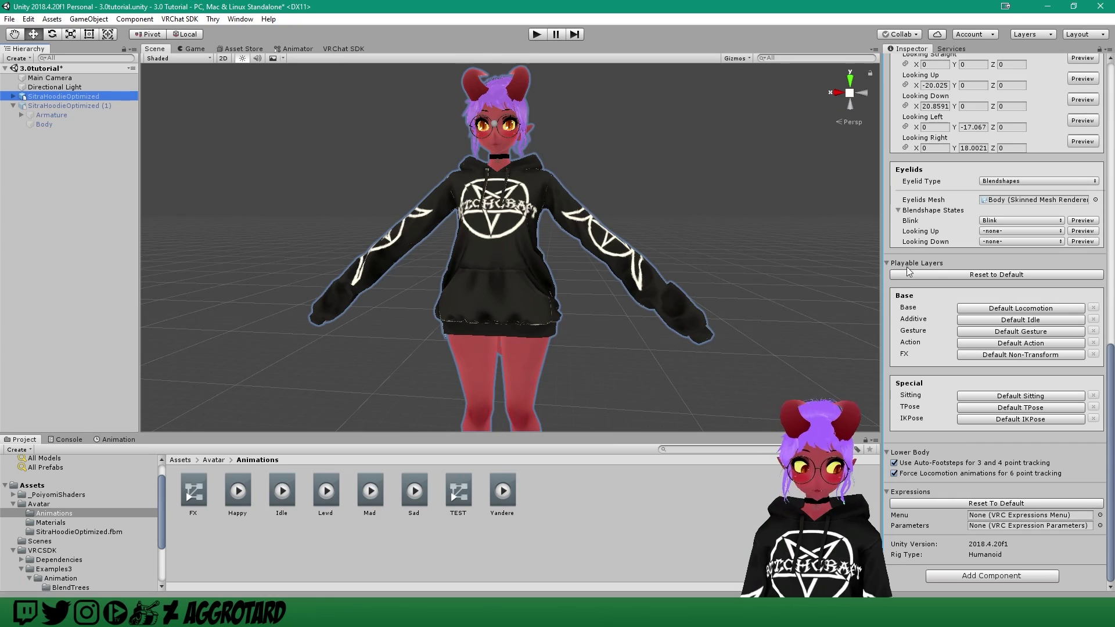
{"action": "left_click", "coordinate": [980, 276]}
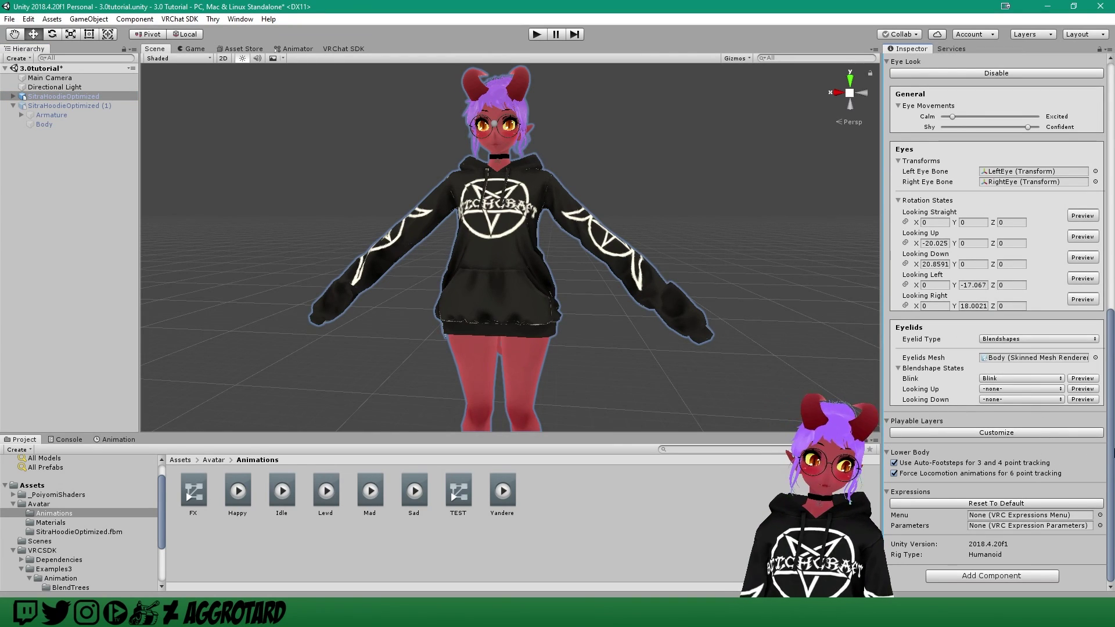
{"action": "left_click", "coordinate": [997, 434]}
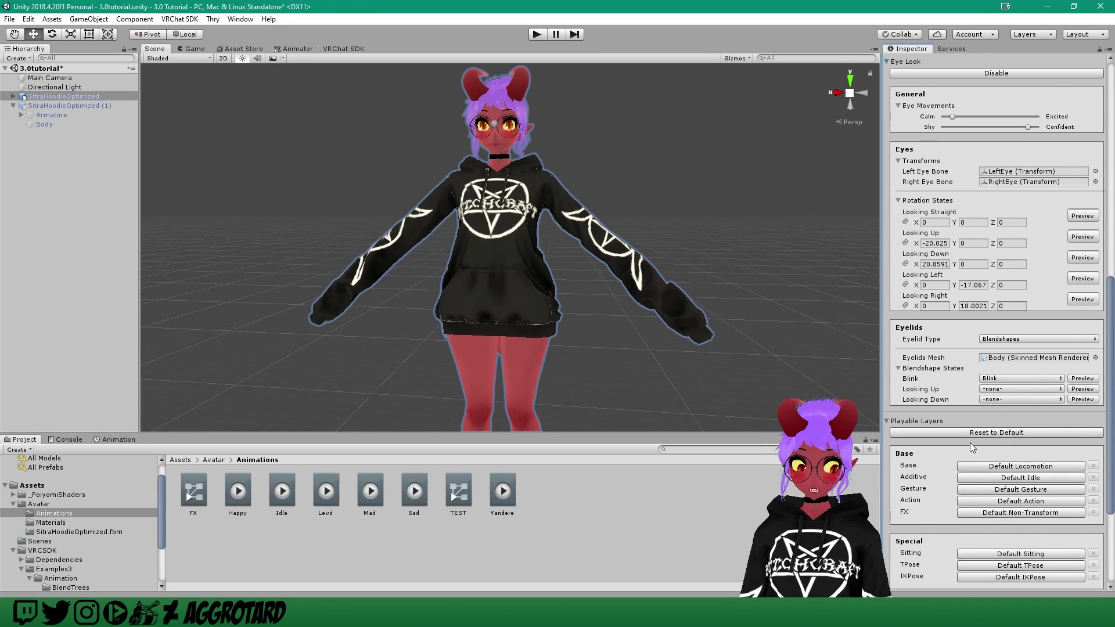
Step: Replace the avatar's default FX playable layer with the FX controller from the Animations folder
{"action": "scroll", "coordinate": [972, 447], "scroll_direction": "down", "scroll_amount": 3}
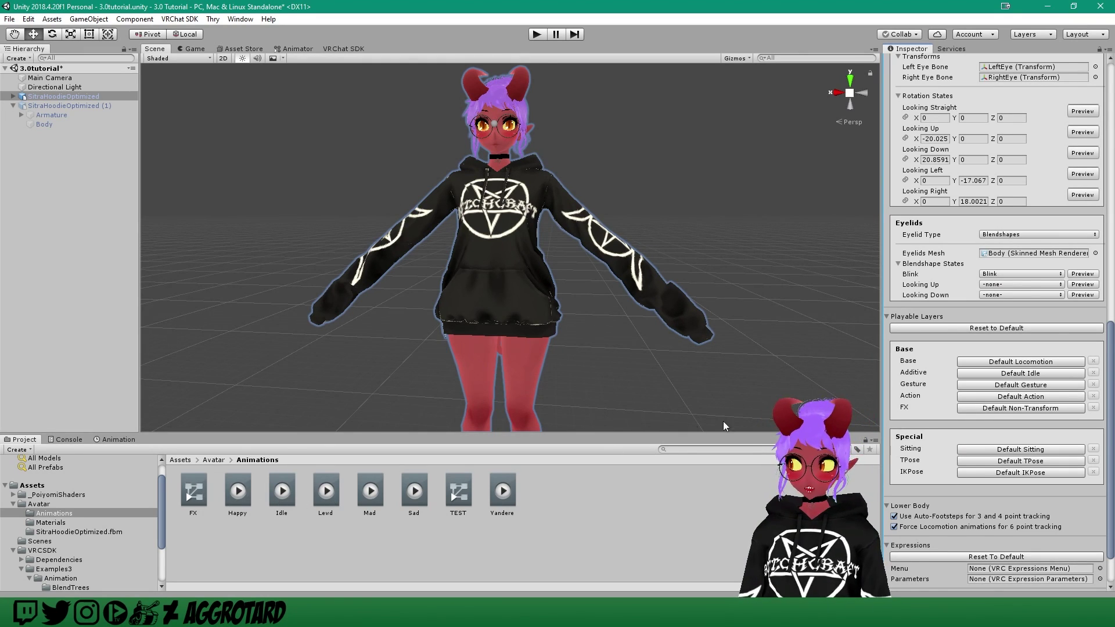
{"action": "left_click", "coordinate": [1009, 410]}
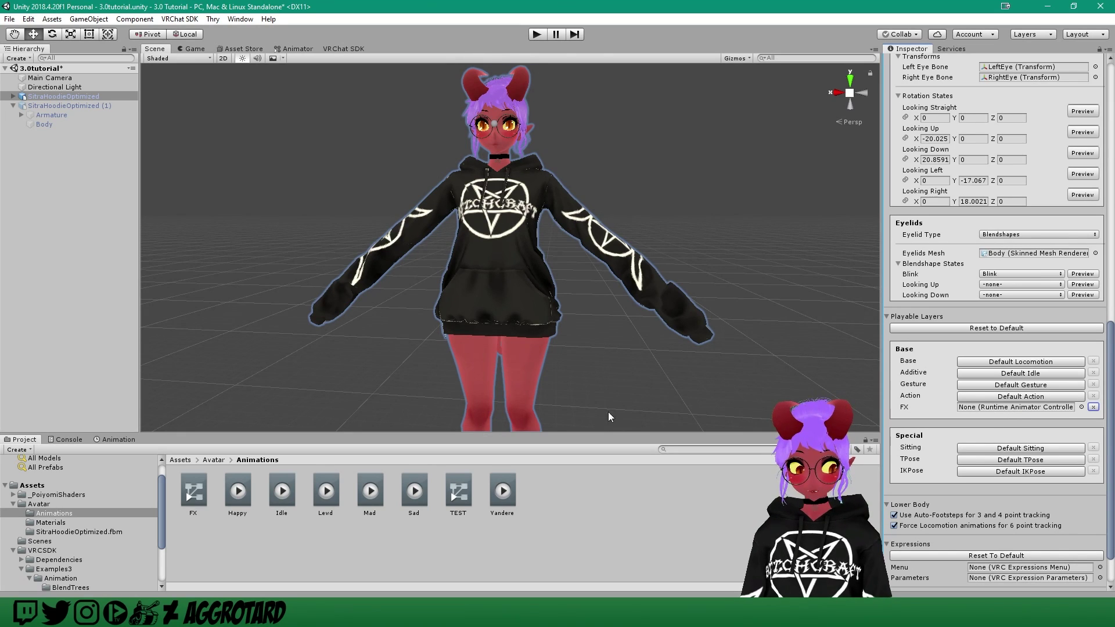
{"action": "left_click_drag", "start_coordinate": [194, 490], "coordinate": [1016, 407]}
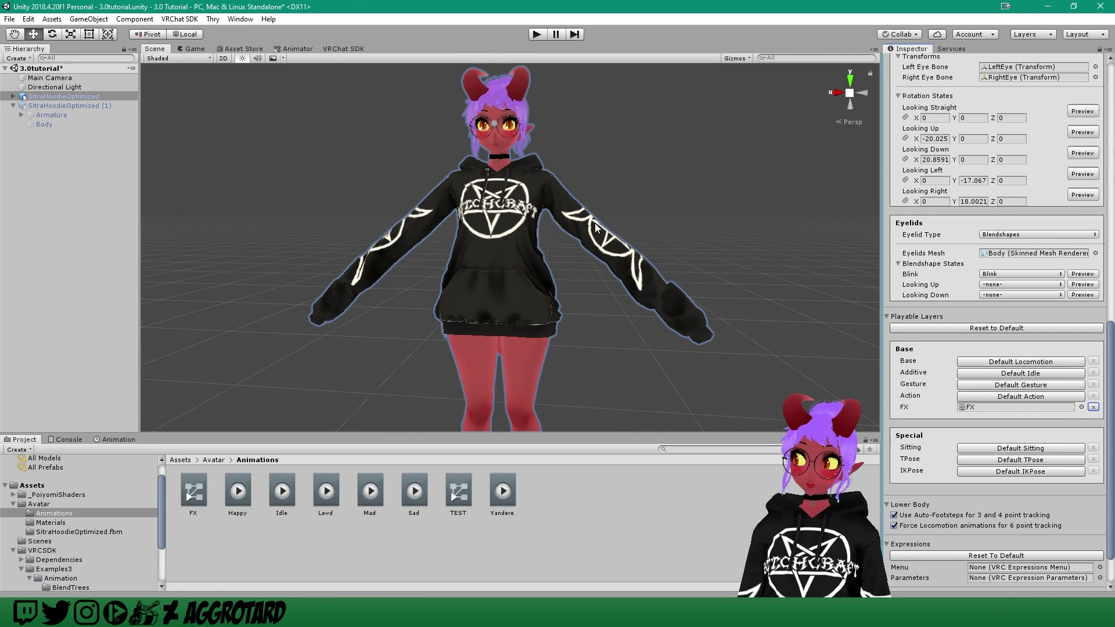
{"action": "middle_click_drag", "start_coordinate": [557, 200], "coordinate": [593, 240]}
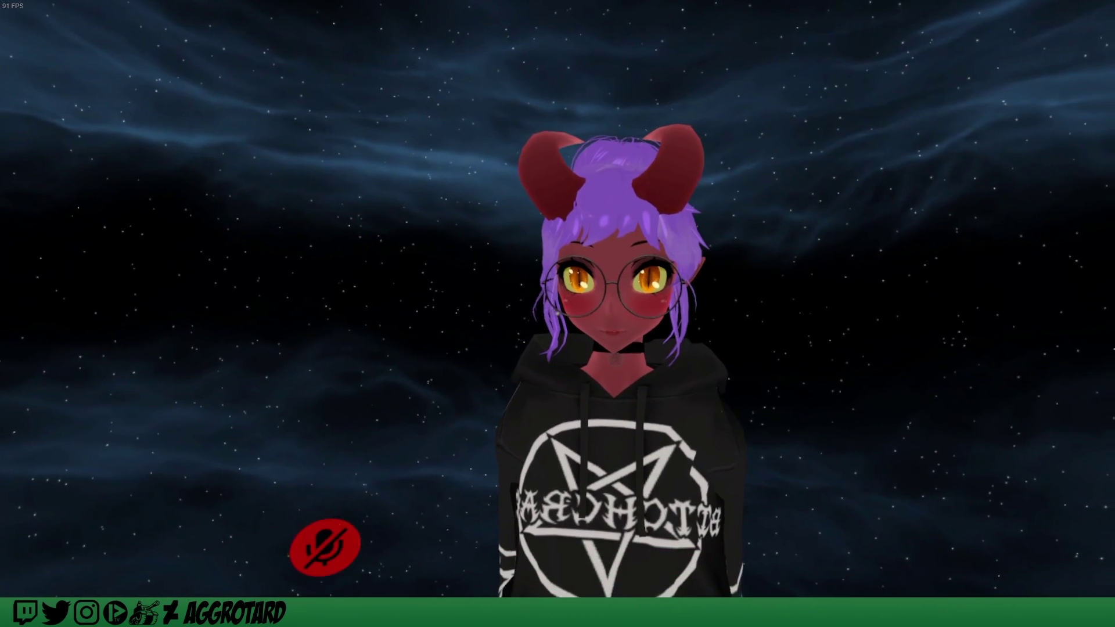
Step: In VRChat, unmute the microphone and briefly open the radial action menu while viewing the uploaded avatar
{"action": "key", "text": "v"}
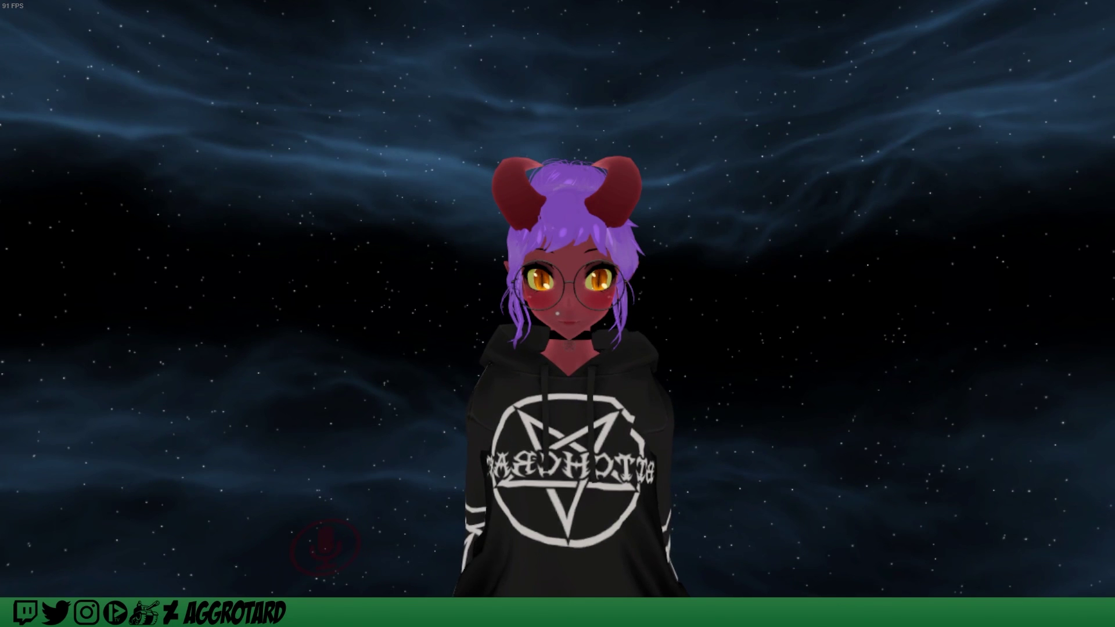
{"action": "key", "text": "r"}
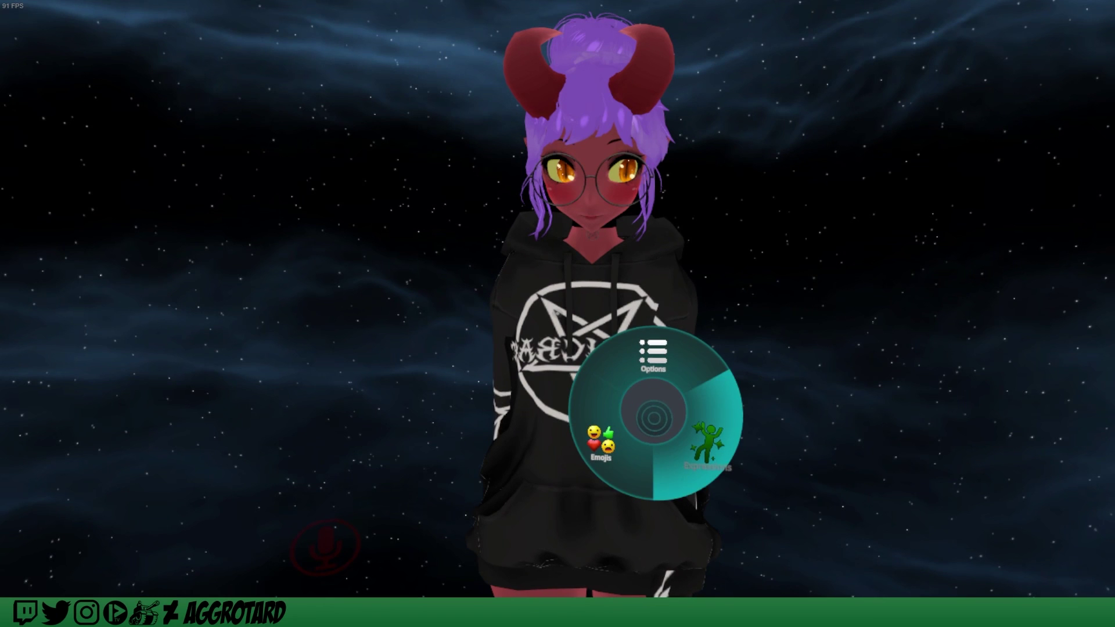
{"action": "key", "text": "s"}
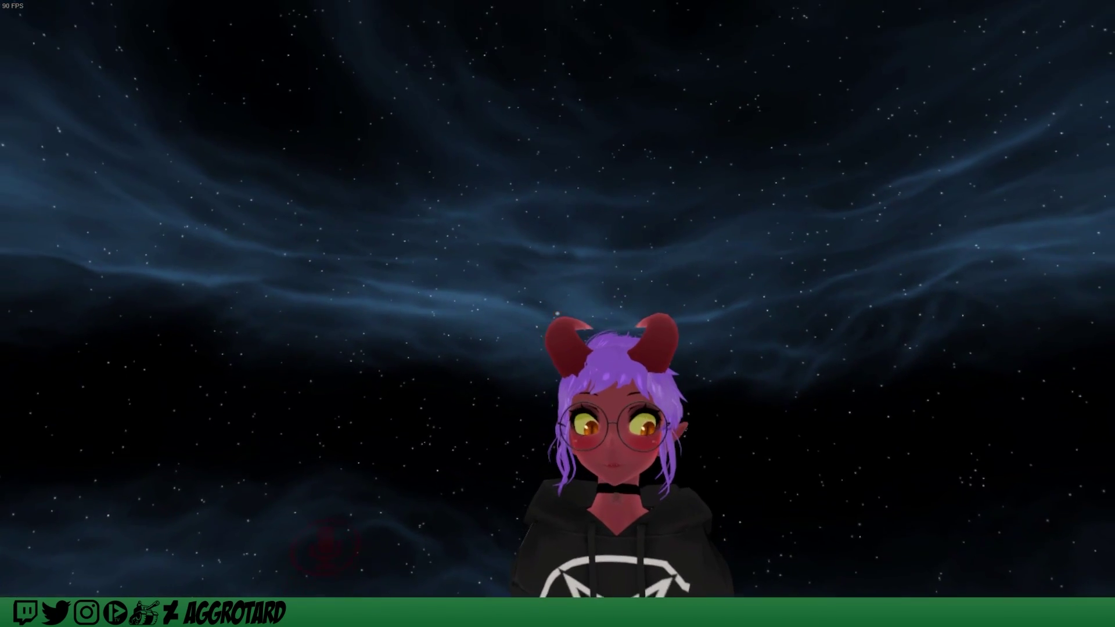